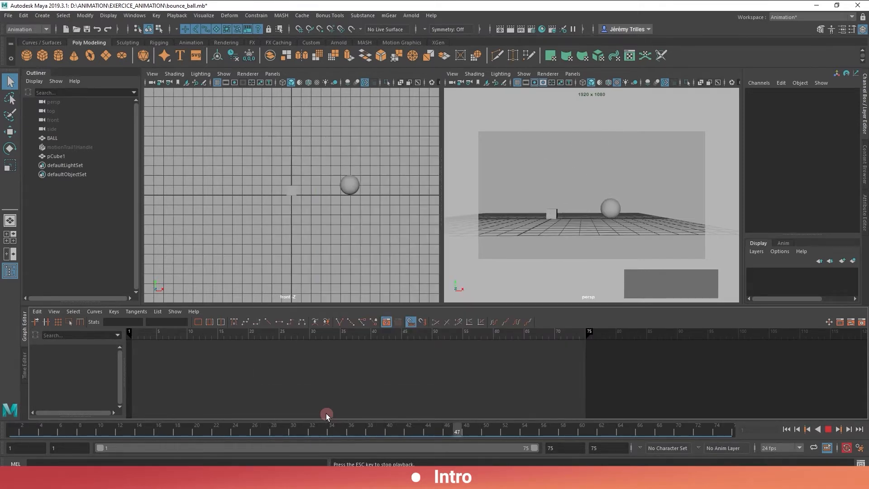
Switch to Google Drive in the browser and download Cube.ma from the RESSOURCES_DL folder
key("alt+Tab")
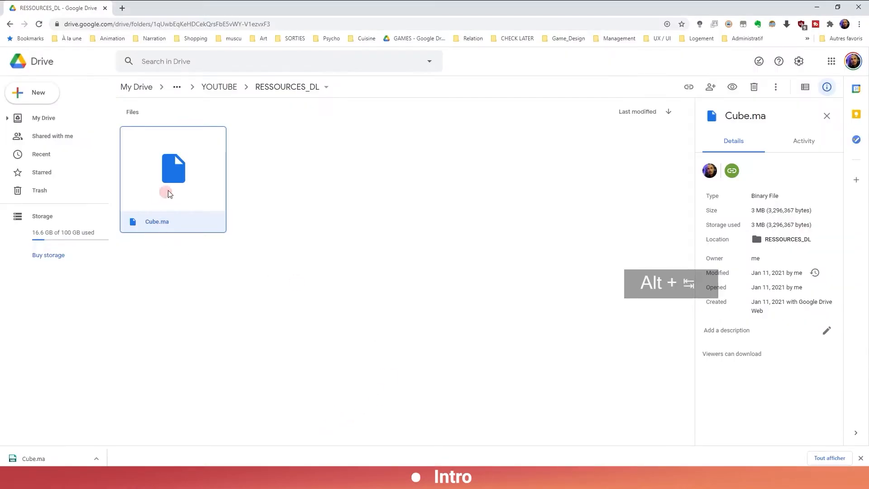
right_click(196, 202)
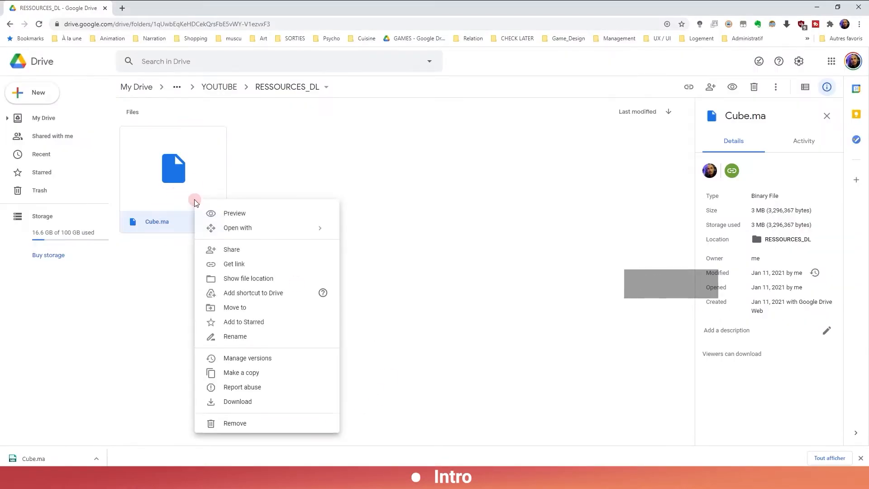
left_click(262, 402)
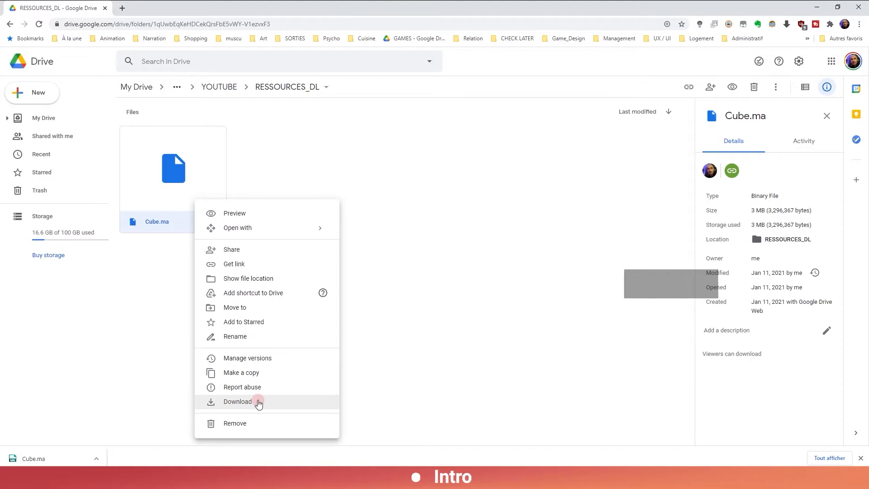
Switch to the file manager and view the scene files in the EXERCICE_ANIMATION folder
key("alt+Tab")
key("alt+Tab")
key("alt+Tab")
left_click(358, 212)
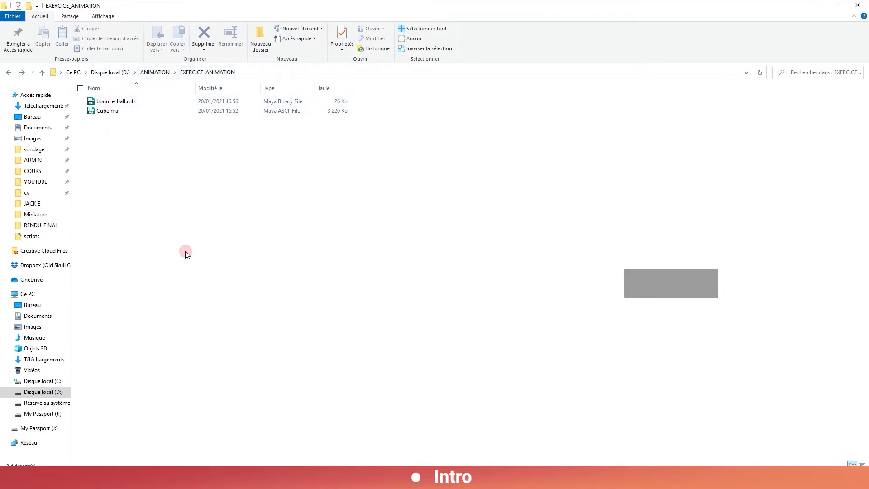
Switch back to Maya, stop the playback and bring up the dialog for opening a scene
key("alt+Tab")
key("alt+Tab")
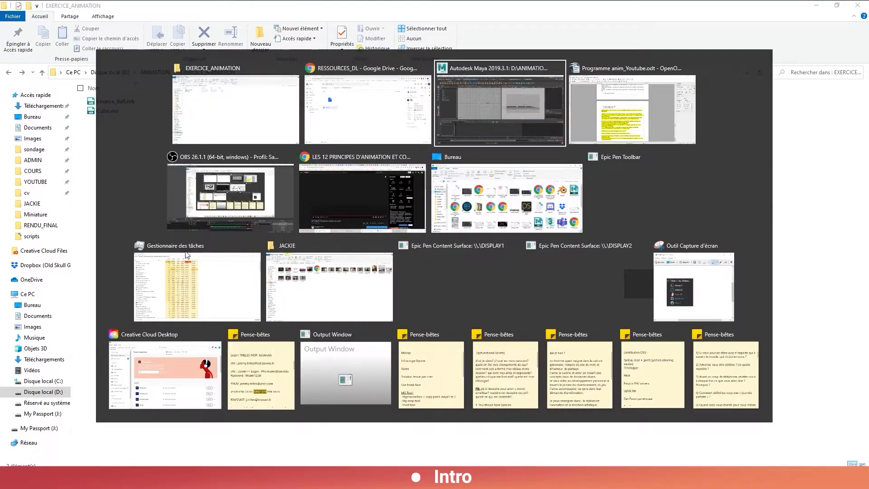
key("space")
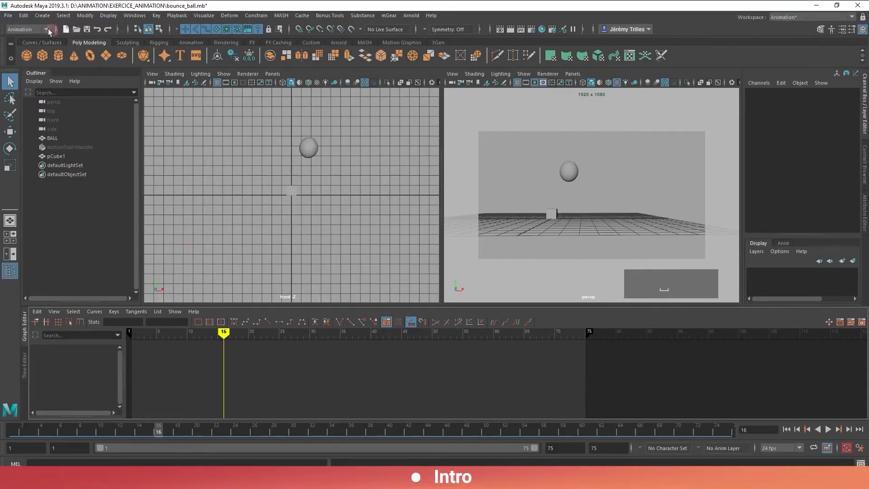
left_click(10, 19)
left_click(24, 39)
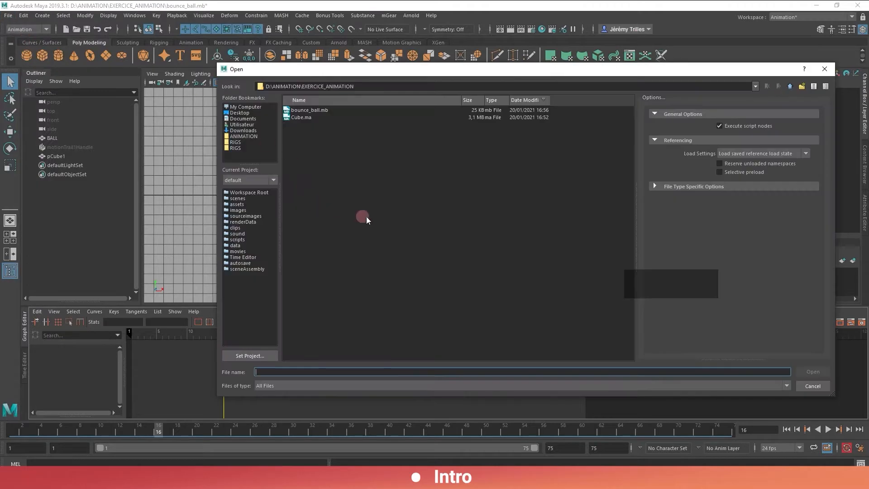
Remove the ANIMATION folder bookmark and bookmark the EXERCICE_ANIMATION folder found in D:\ANIMATION instead
right_click(251, 137)
left_click(274, 137)
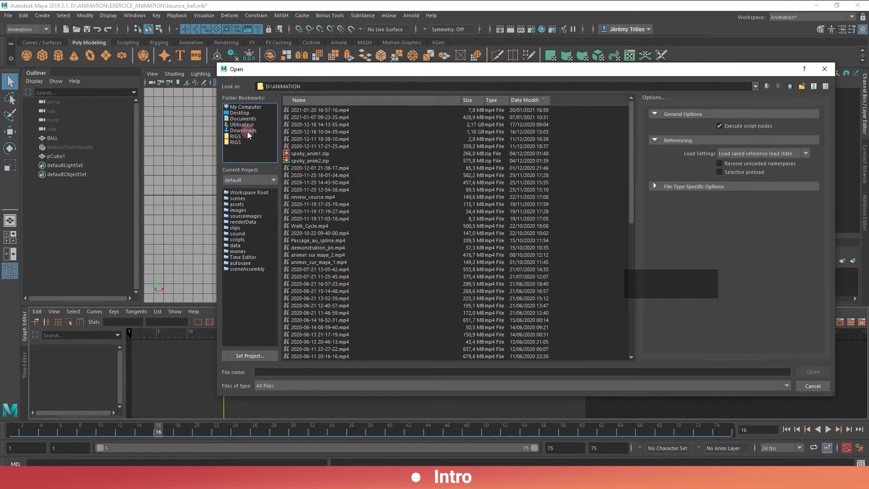
left_click(254, 108)
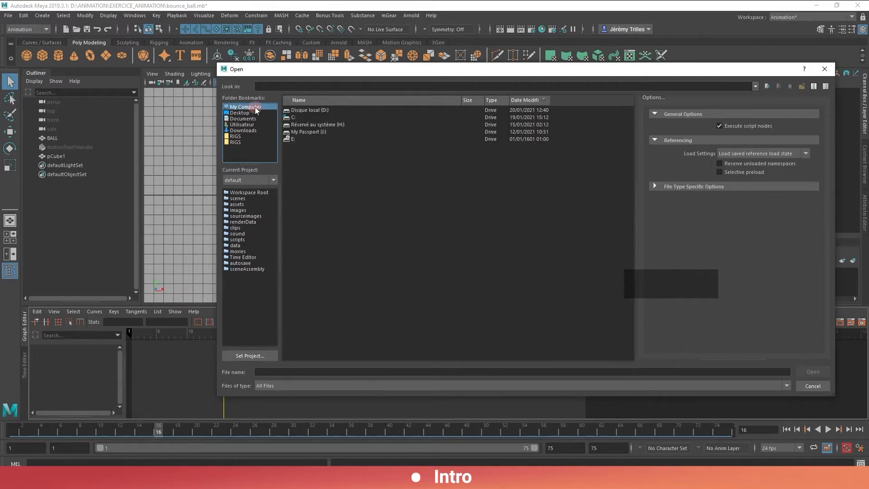
double_click(308, 117)
scroll(409, 324, "down", 2)
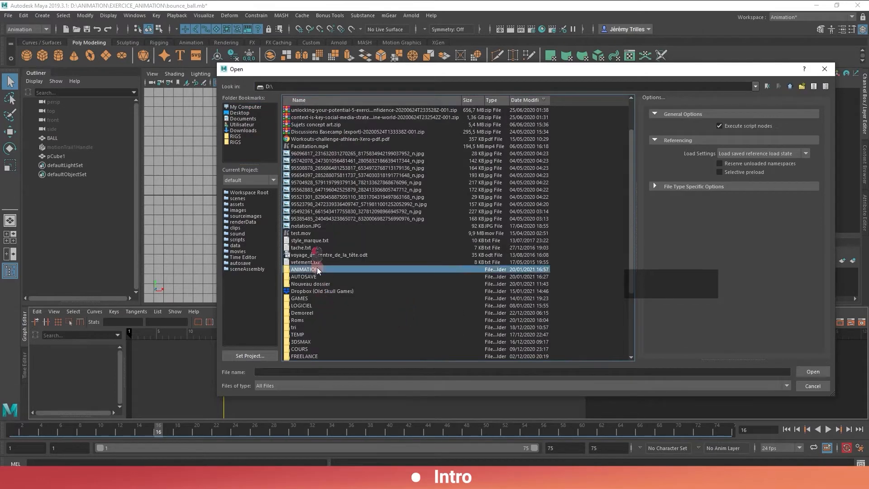
double_click(317, 267)
scroll(377, 176, "down", 8)
scroll(375, 182, "down", 3)
left_click(330, 305)
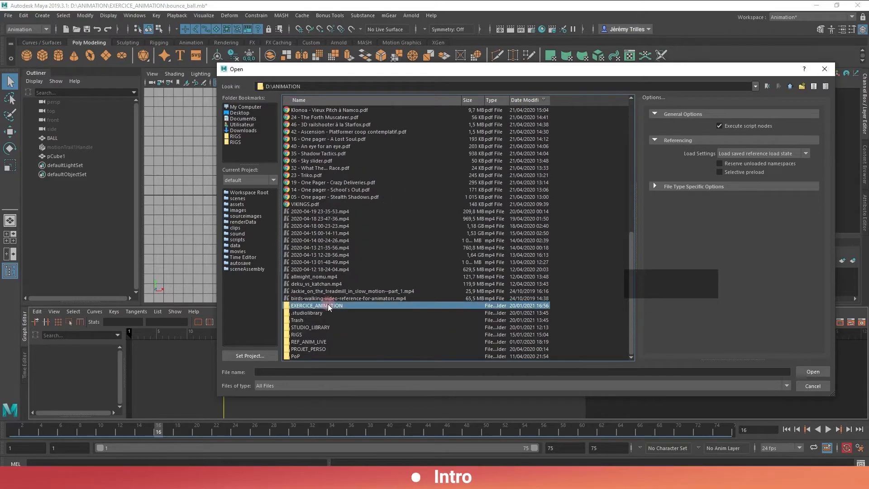
left_click_drag(327, 305, 238, 153)
Open Cube.ma from the EXERCICE_ANIMATION folder and dismiss the dialogs that come up while loading
double_click(347, 306)
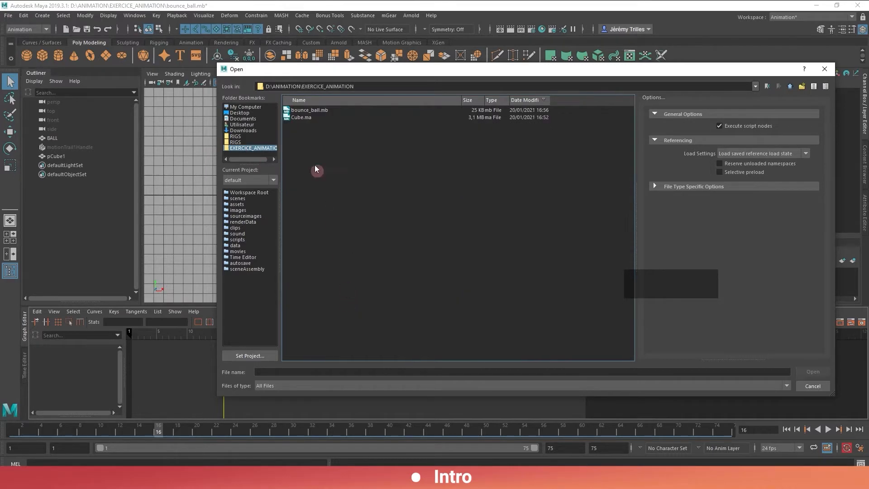
double_click(300, 117)
left_click(433, 243)
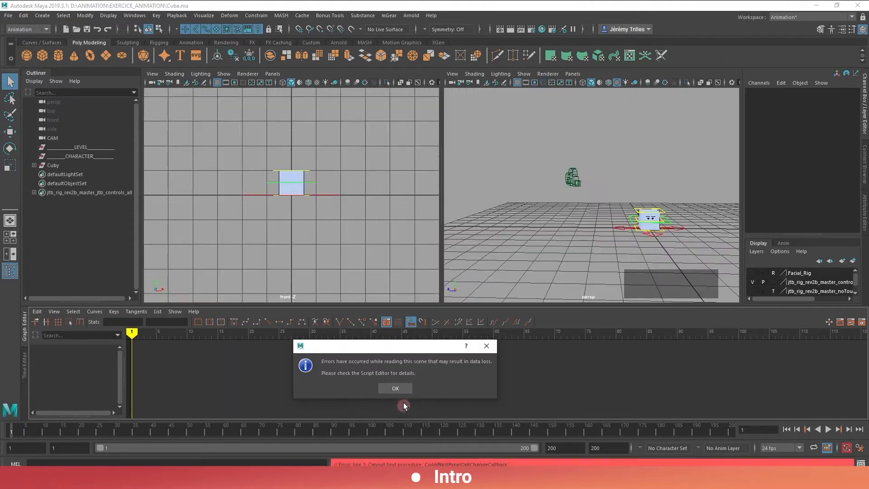
left_click(398, 388)
Try moving the cube character with its red placement control on the ground, undo the moves and deselect the control
middle_click_drag(571, 228, 476, 209, "alt")
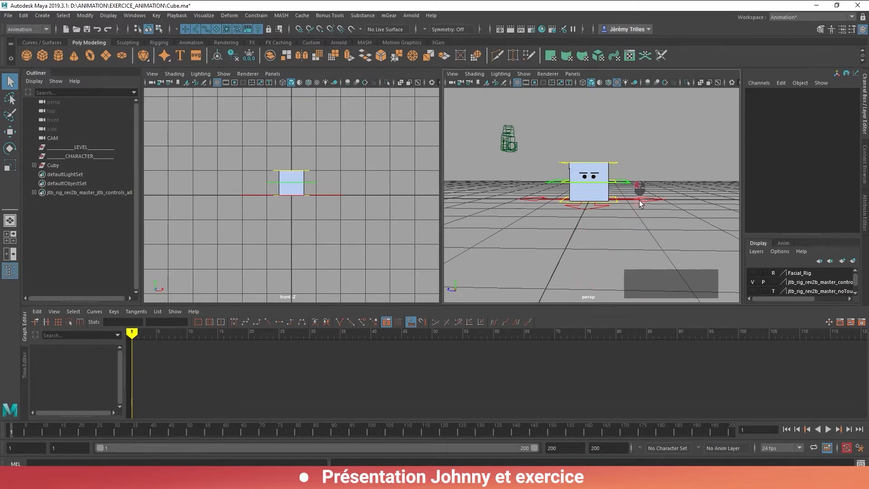
left_click(639, 200)
key("w")
left_click_drag(643, 208, 638, 218, "alt")
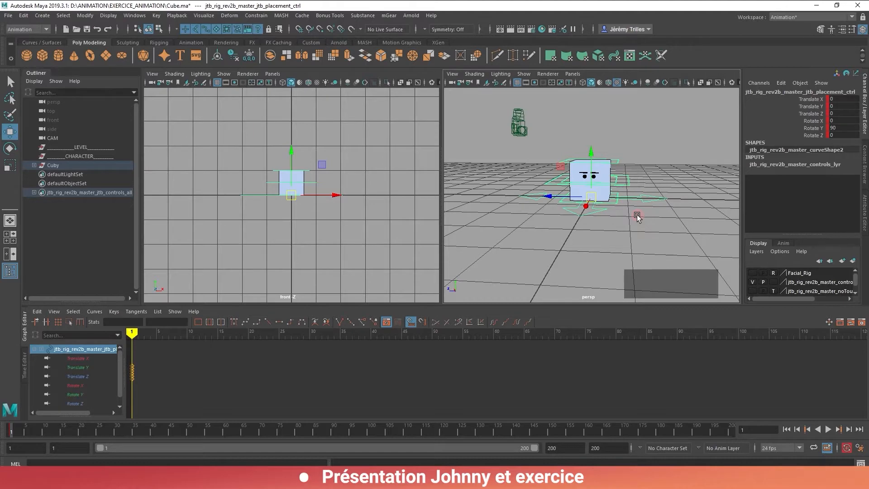
left_click_drag(584, 199, 505, 201)
key("ctrl+z")
key("ctrl+z")
key("ctrl+z")
key("ctrl+z")
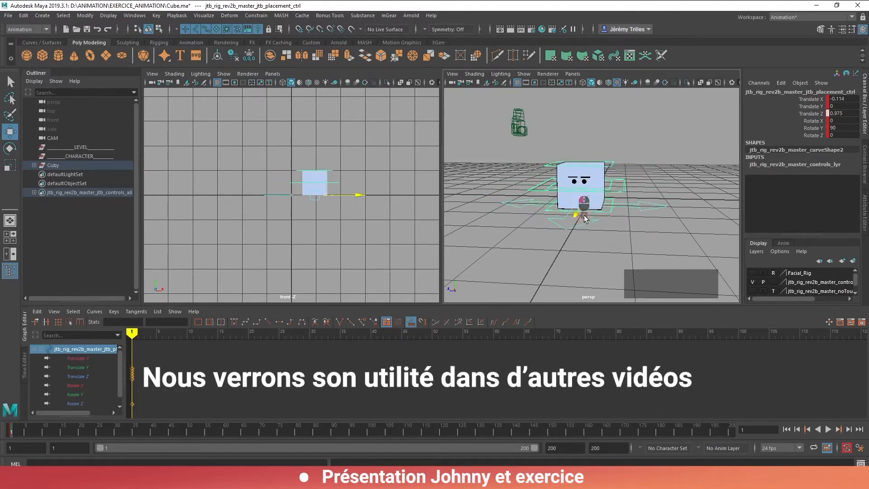
key("ctrl+z")
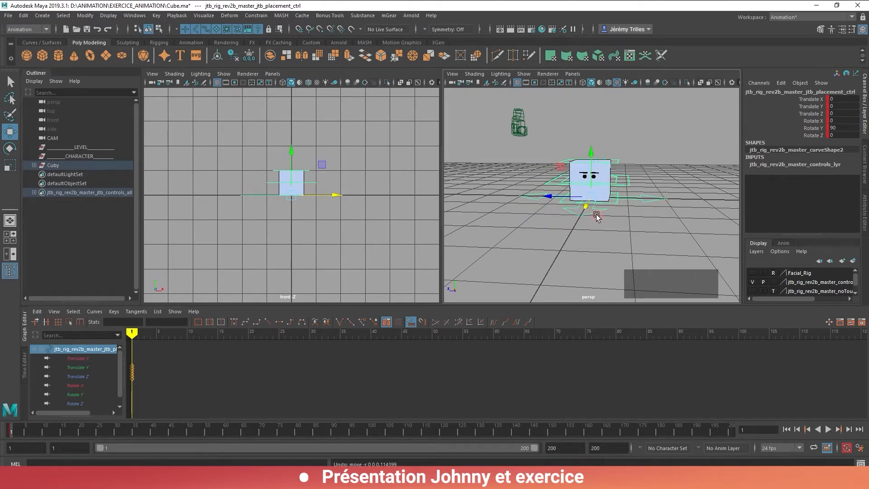
left_click(625, 225)
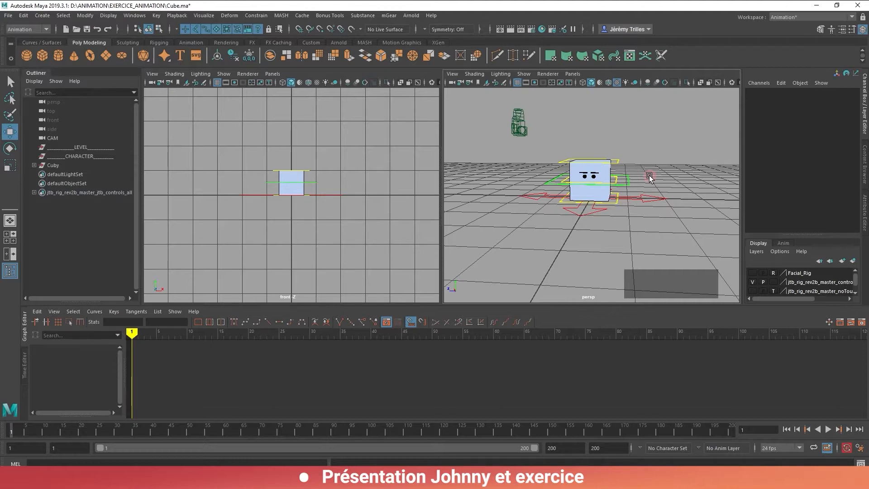
Try moving and rotating the cube with the green main control around its middle, undoing each change
left_click(630, 178)
key("w")
mouse_move(608, 165)
left_mouse_down()
mouse_move(624, 149)
mouse_move(608, 149)
mouse_move(586, 168)
mouse_move(594, 163)
left_mouse_up()
key("ctrl+z")
key("e")
key("ctrl+z")
key("ctrl+z")
key("w")
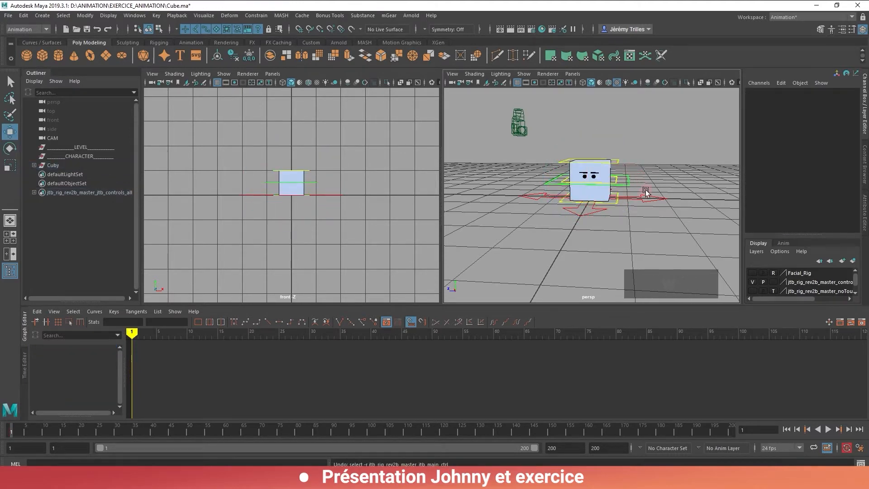
Try squashing the cube vertically with the lower and upper yellow controls, undoing each move
key("w")
left_click(617, 162)
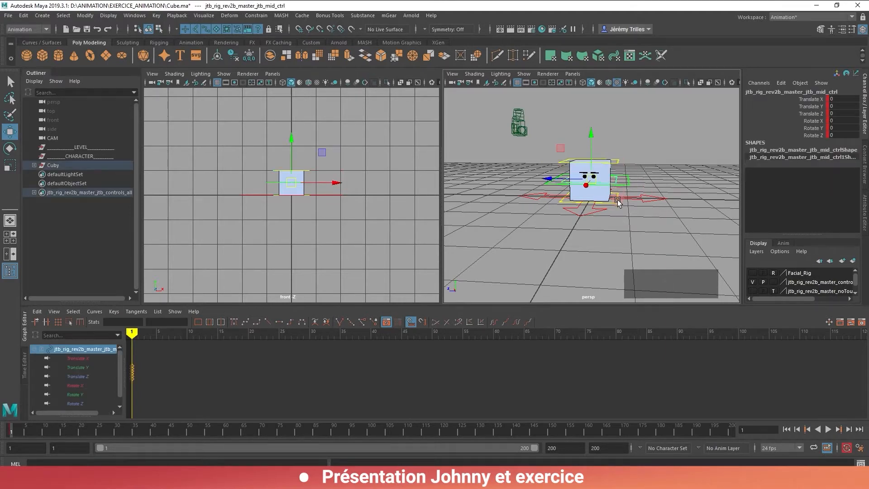
left_click(618, 200)
key("w")
left_click_drag(594, 166, 607, 154)
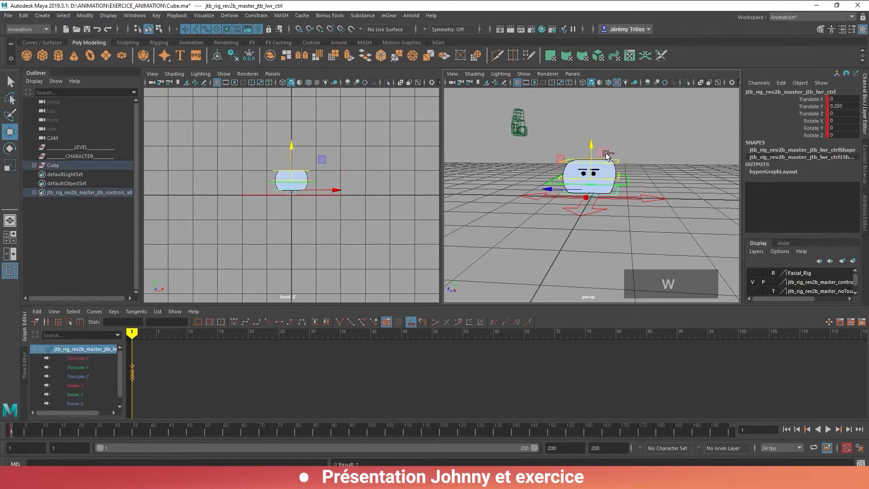
key("ctrl+z")
left_click(616, 163)
left_click_drag(592, 120, 588, 126)
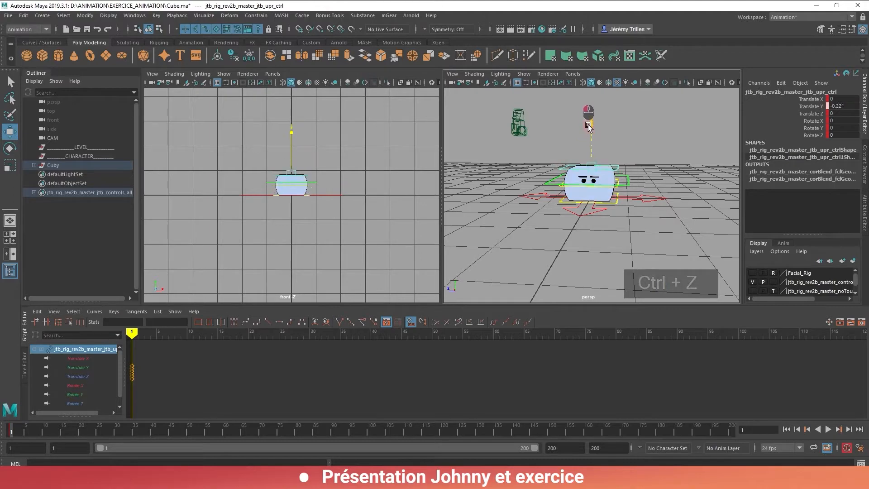
key("ctrl+z")
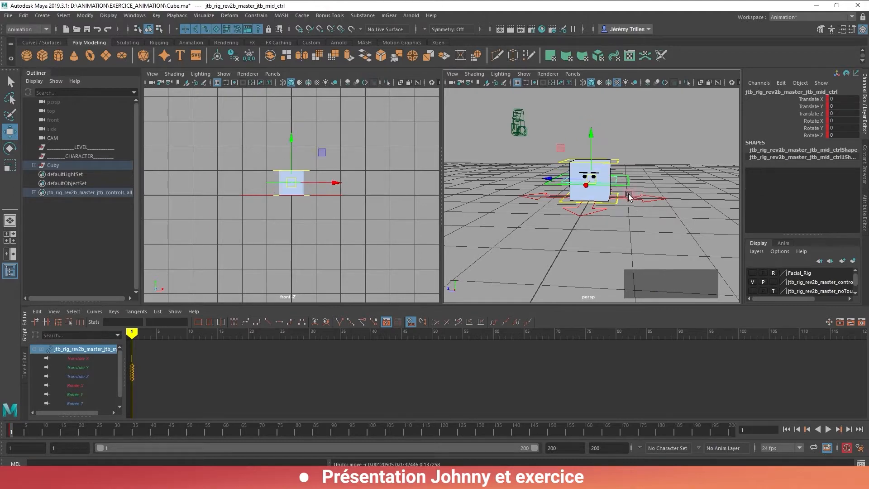
Try lowering the cube with the green main control by about 0.33 units in Y and undo the move
scroll(628, 195, "up", 3)
left_click_drag(632, 197, 652, 192, "alt")
left_click(667, 183)
key("w")
left_click(645, 176)
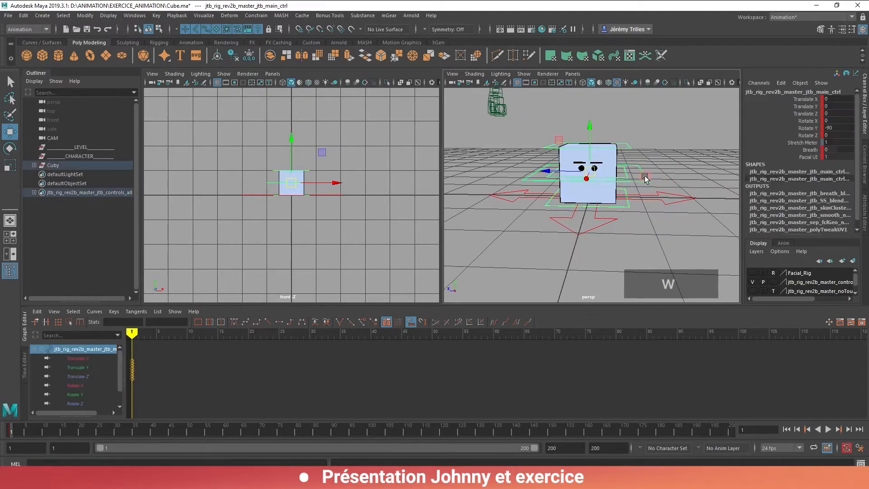
left_click(678, 164)
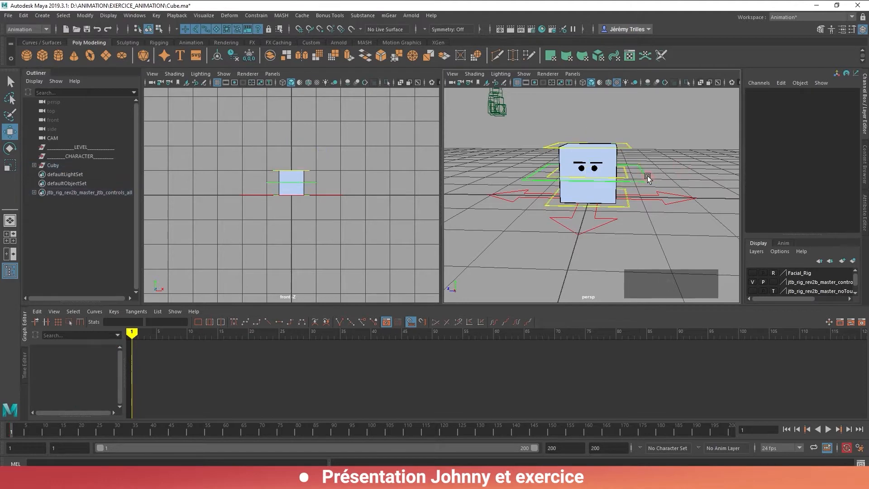
left_click_drag(636, 180, 591, 200, "alt")
left_click(608, 183)
key("w")
key("ctrl+z")
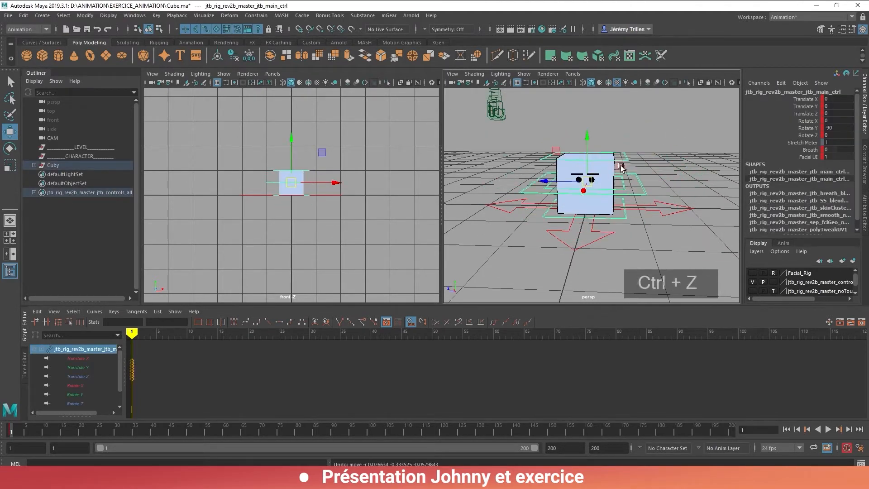
Try deforming the cube by pulling the upper control up and sideways and raising the lower control about 0.84 units in Y
left_click(626, 159)
left_click_drag(589, 159, 649, 135)
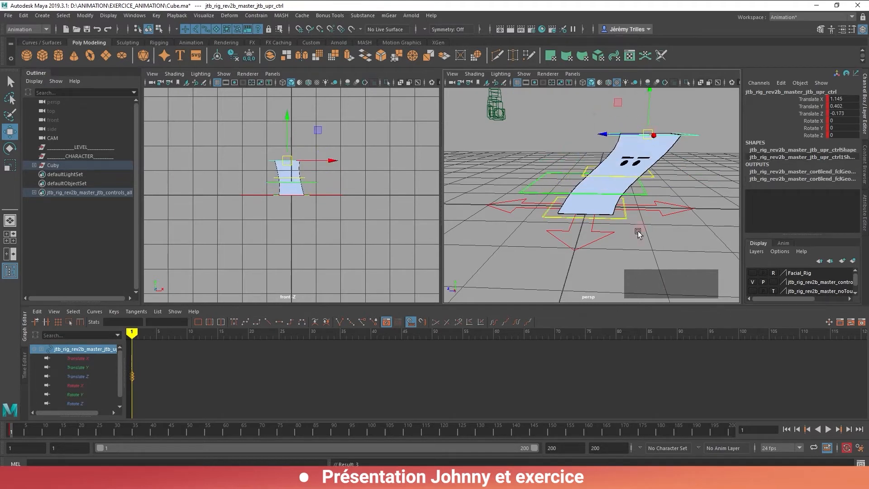
left_click(626, 211)
left_click_drag(590, 209, 596, 170)
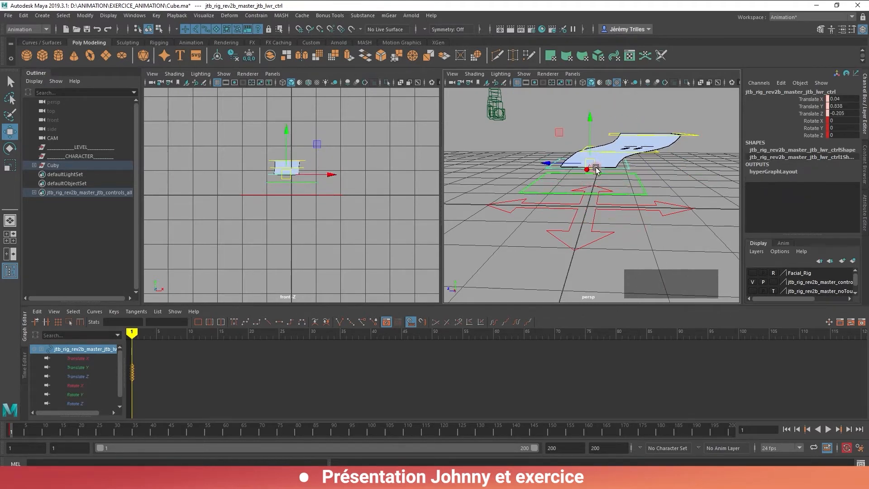
Try rotating the deformed cube with the green main control
key("e")
left_click_drag(613, 135, 620, 172)
key("w")
left_click(645, 189)
key("e")
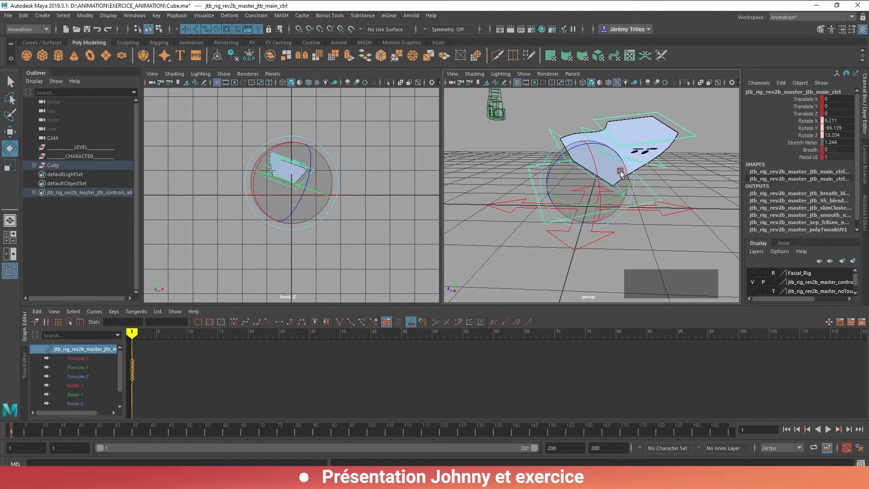
Undo the main control's rotation and the moves of the lower and upper controls
key("ctrl+z")
key("ctrl+z")
key("ctrl+z")
key("ctrl+z")
key("ctrl+z")
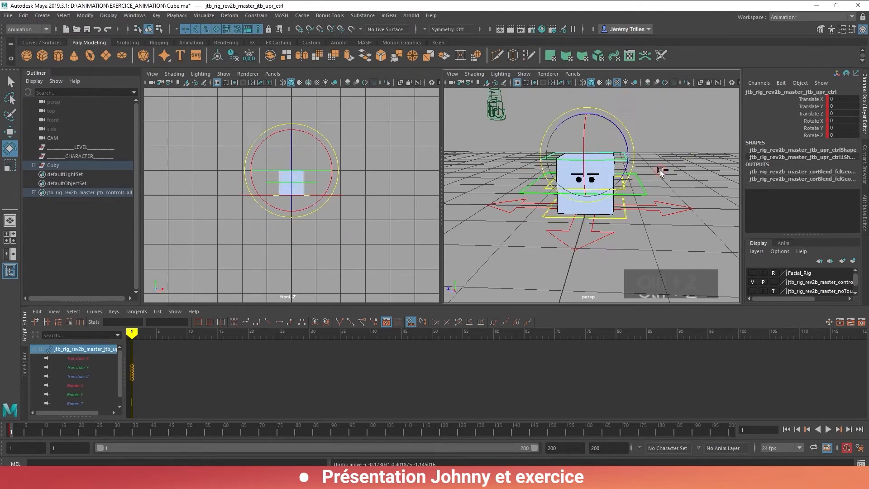
Try raising the cube about 0.3 units in Y with the green main control and undo the move
key("w")
left_click(642, 186)
left_click_drag(642, 188, 643, 178)
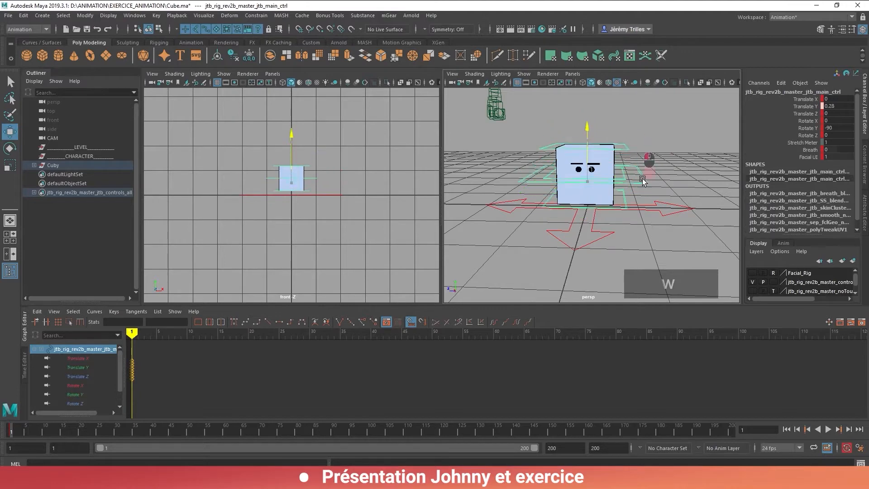
key("ctrl+z")
key("ctrl+z")
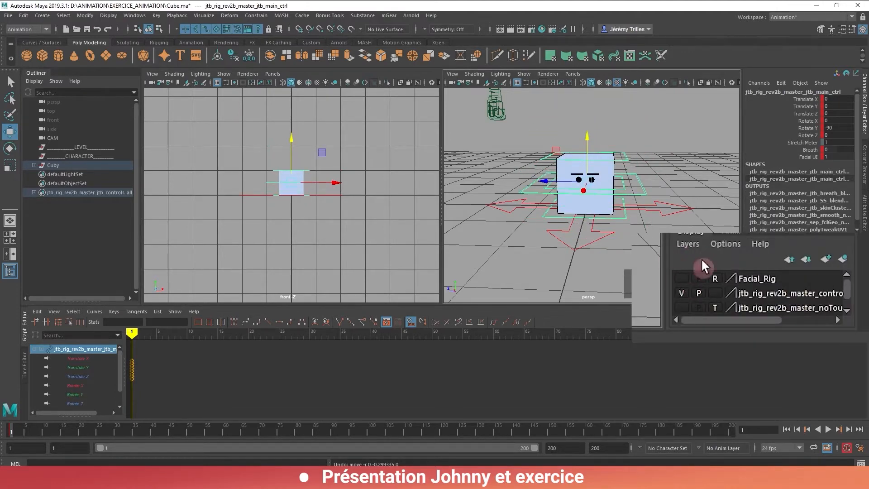
Make the Facial_Rig display layer visible, deselect the main control and bring the cube's face into close view
left_click(682, 278)
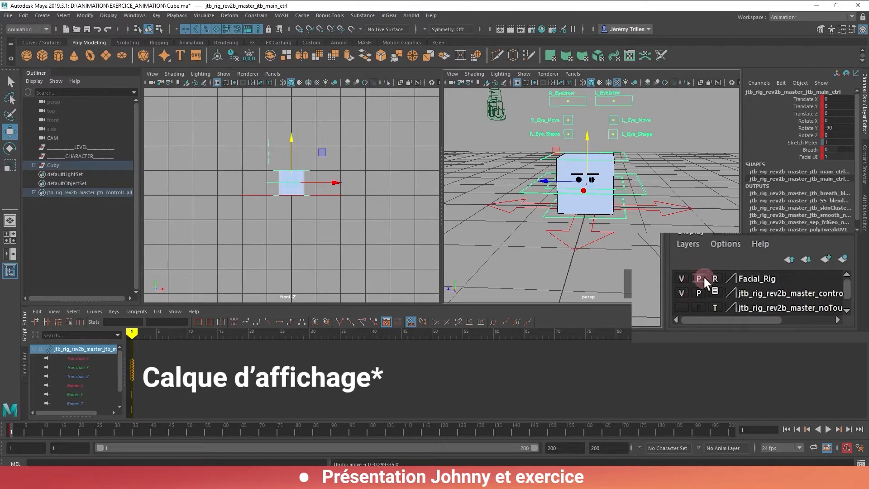
middle_click_drag(669, 139, 672, 150, "alt")
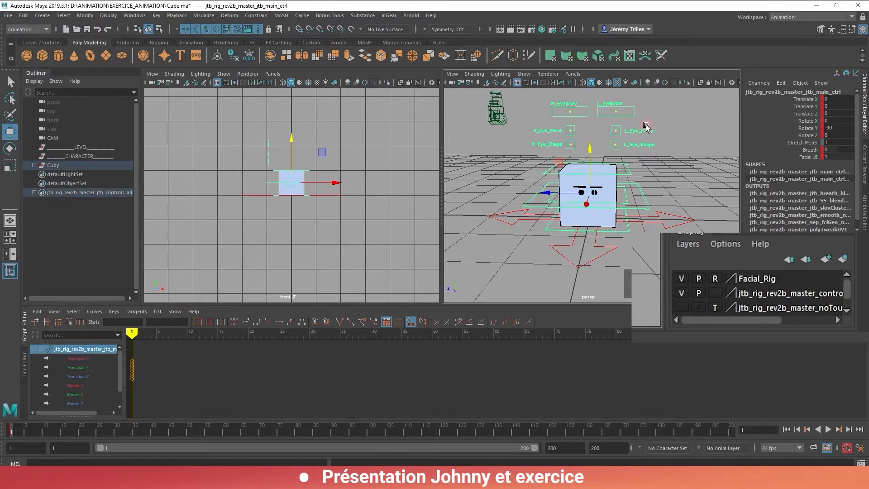
left_click(612, 150)
scroll(598, 132, "up", 5)
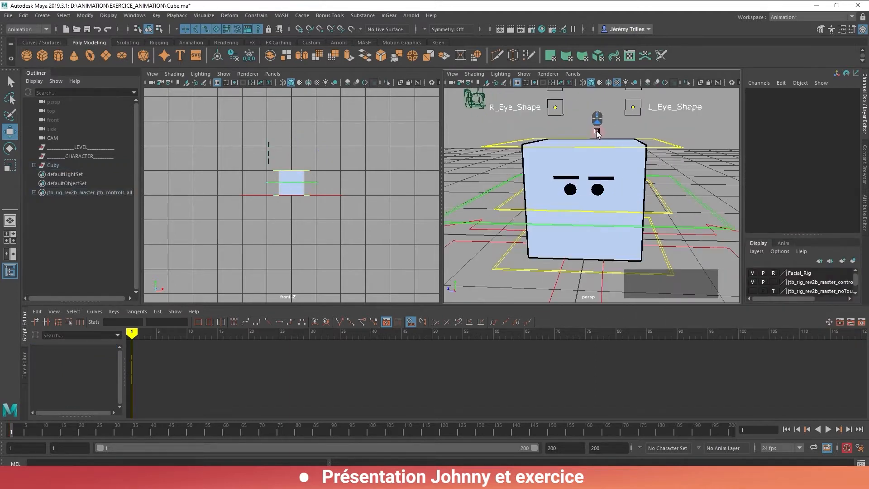
Bring the facial controls above the cube into view and select the L_Eyebrow and R_Eyebrow controls
middle_click_drag(598, 133, 581, 253, "alt")
key("w")
left_click(621, 135)
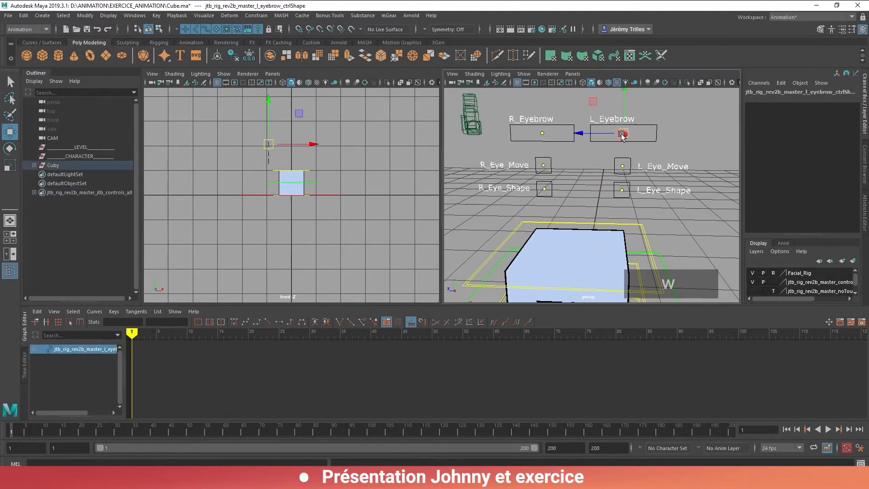
left_click_drag(610, 178, 607, 131, "alt")
middle_click_drag(607, 132, 617, 197, "alt")
mouse_move(616, 197)
left_mouse_down("alt")
mouse_move(617, 181)
mouse_move(612, 201)
left_mouse_up("alt")
middle_click_drag(612, 201, 610, 187, "alt")
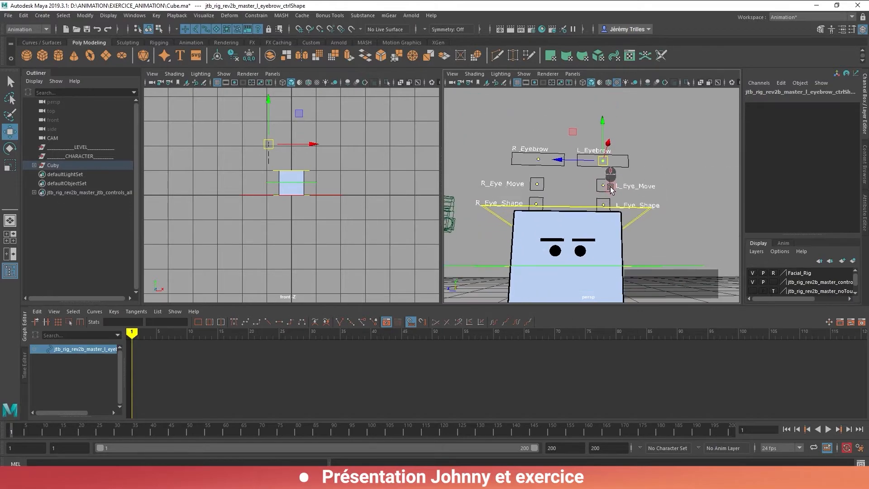
left_click_drag(610, 187, 607, 178, "alt")
left_click(542, 158)
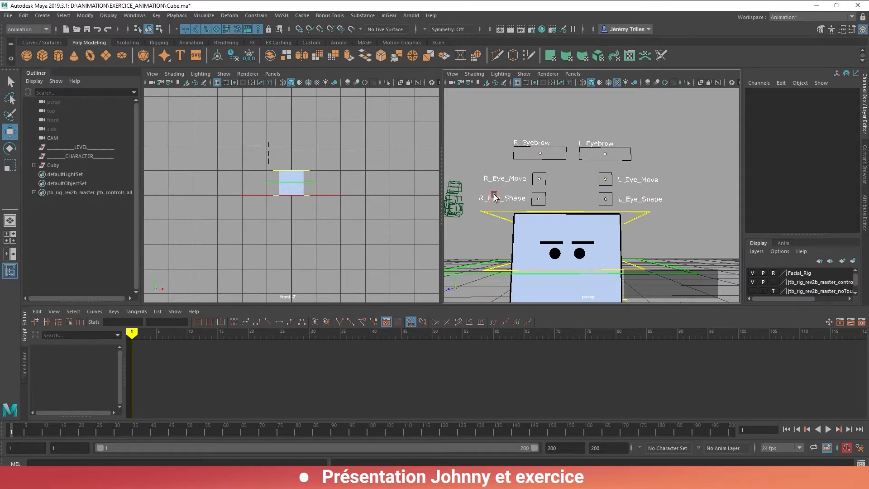
Try moving the R_Eye_Shape, R_Eye_Move and R_Eyebrow controls, undoing each move
left_click(538, 198)
key("w")
left_click_drag(539, 199, 568, 149)
key("ctrl+z")
left_click(533, 180)
left_click(540, 179)
key("ctrl+z")
left_click(541, 153)
key("ctrl+z")
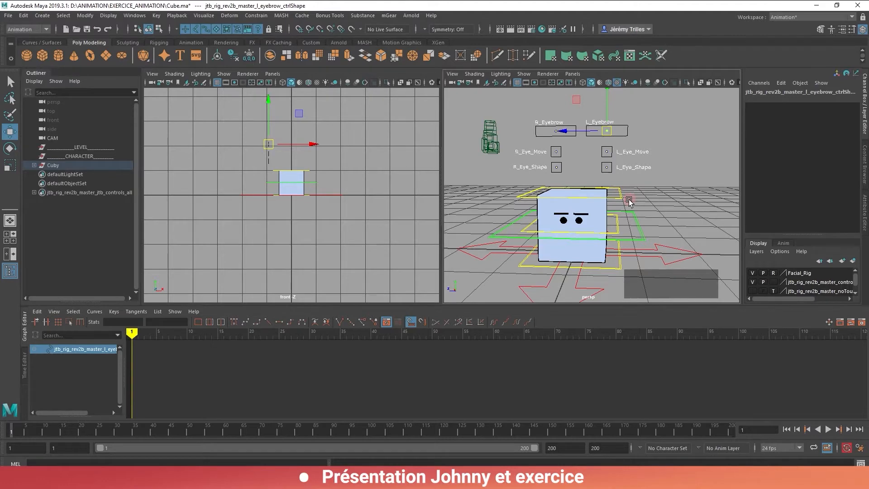
Select the cube's upper control and the L_Eye_Move control in turn to compare their available channels
left_click(627, 197)
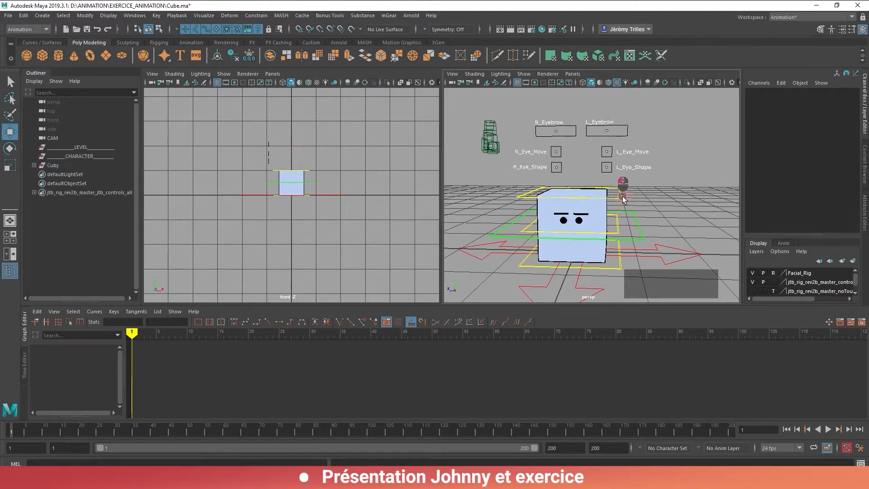
left_click(624, 196)
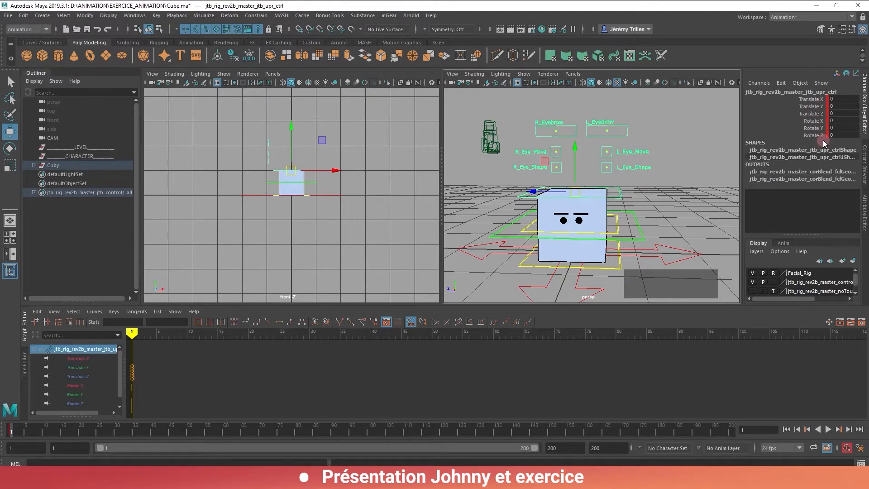
left_click(609, 154)
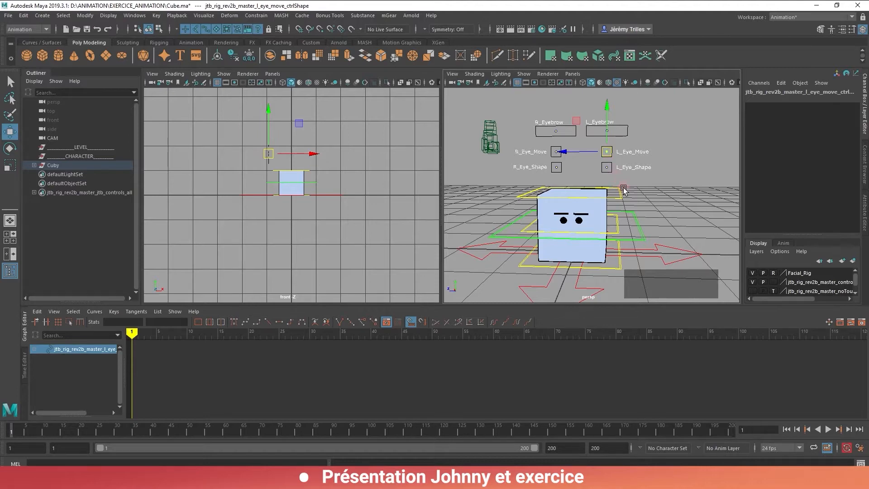
left_click(623, 197)
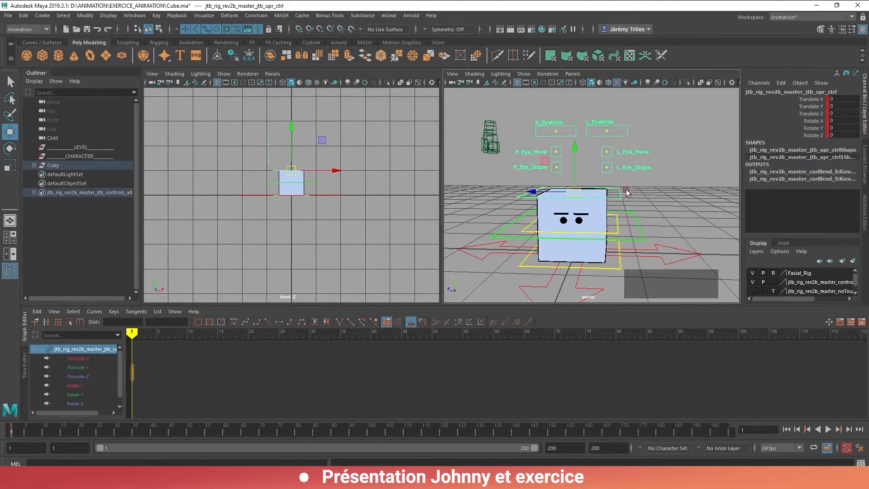
At frame 9, lower the cube's upper control about 0.18 units in Y and frame its animation curve
left_click(636, 199)
left_click(620, 198)
left_click_drag(19, 430, 42, 430)
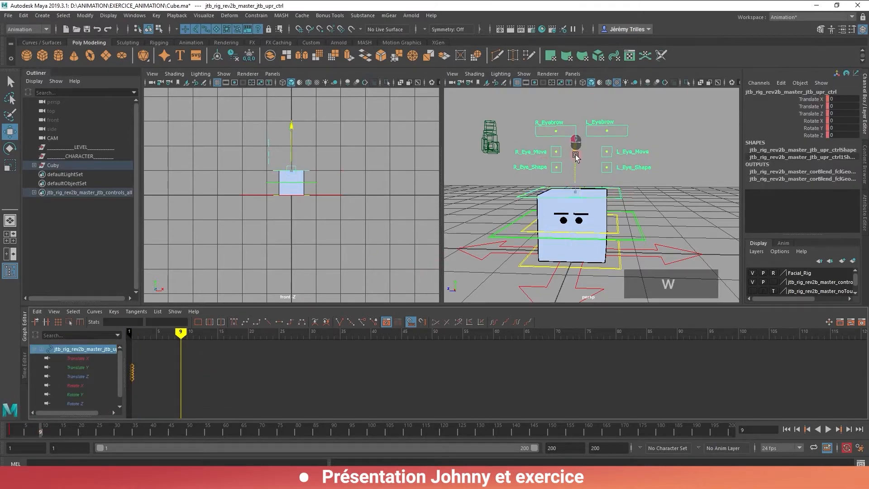
left_click_drag(575, 154, 575, 164)
key("f")
middle_click_drag(277, 370, 276, 369, "alt")
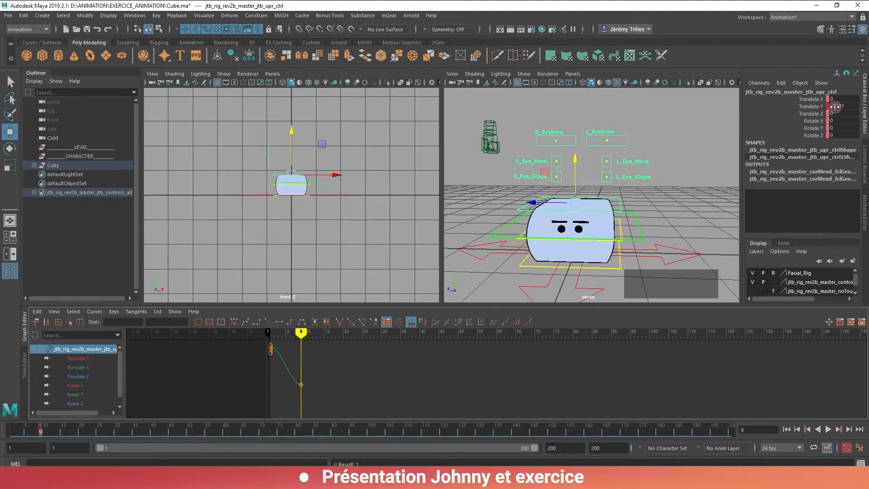
left_click(228, 410)
Move the green main control to about X 0.097, Y 0.558, Z 0.391 at frame 9 and view its curves
left_click(639, 225)
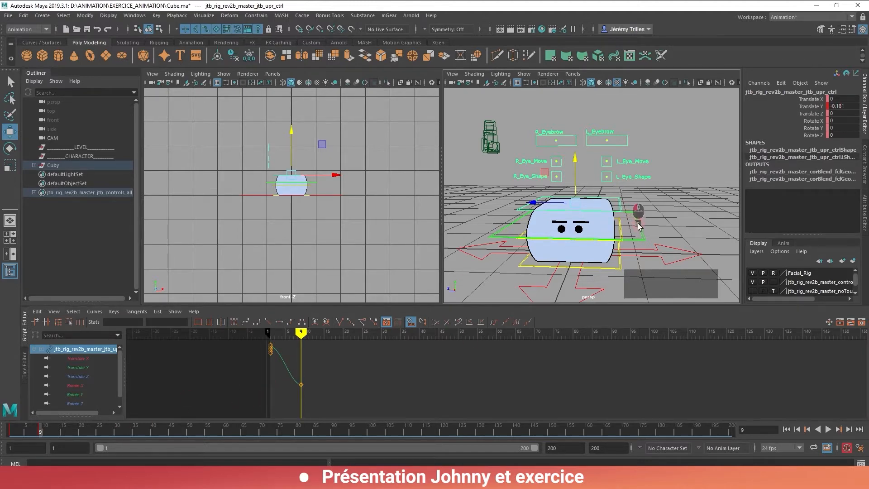
left_click(128, 425)
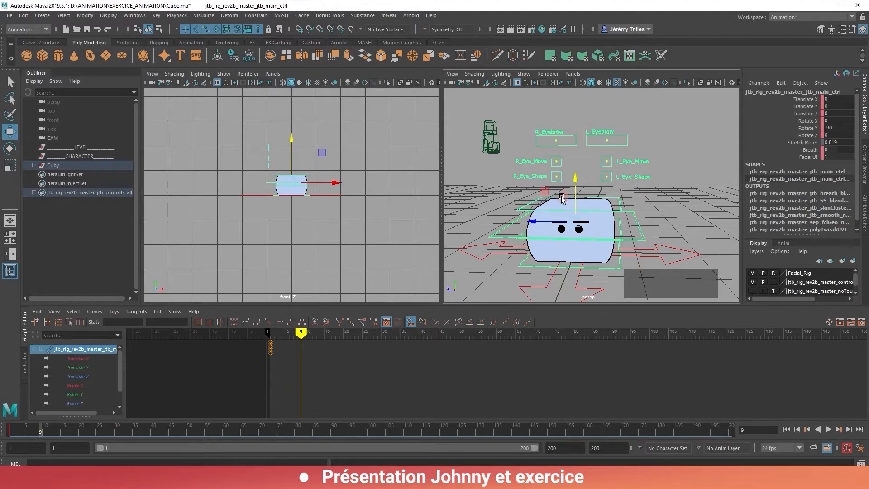
left_click_drag(577, 218, 597, 174)
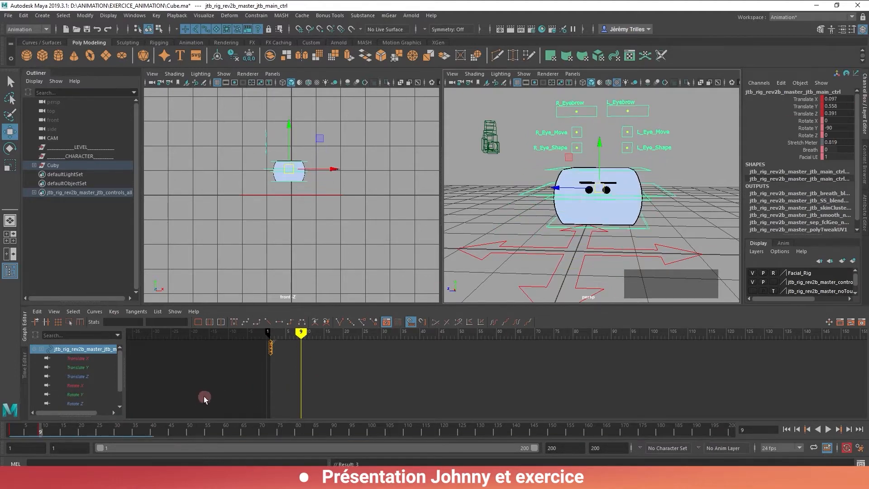
scroll(351, 365, "down", 5)
middle_click_drag(351, 365, 333, 389, "alt")
middle_click_drag(437, 362, 428, 391, "alt")
scroll(428, 391, "down", 2)
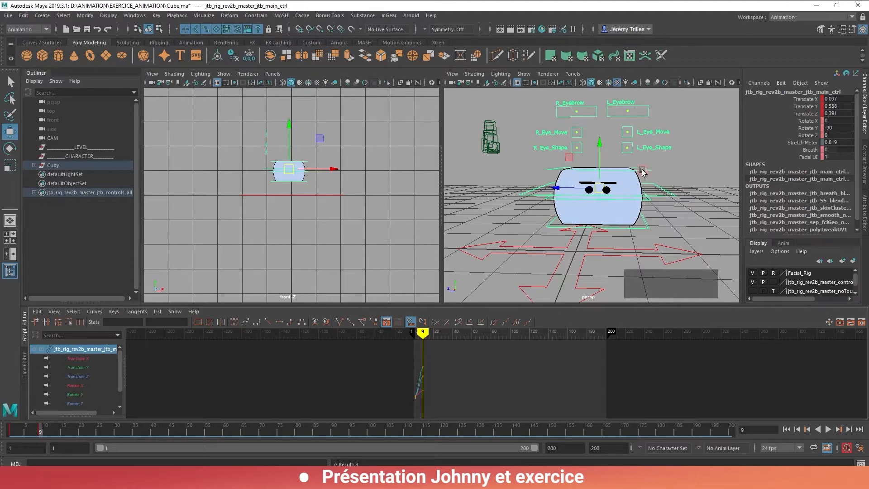
Select the green main control and the yellow upper control together
left_click(676, 172)
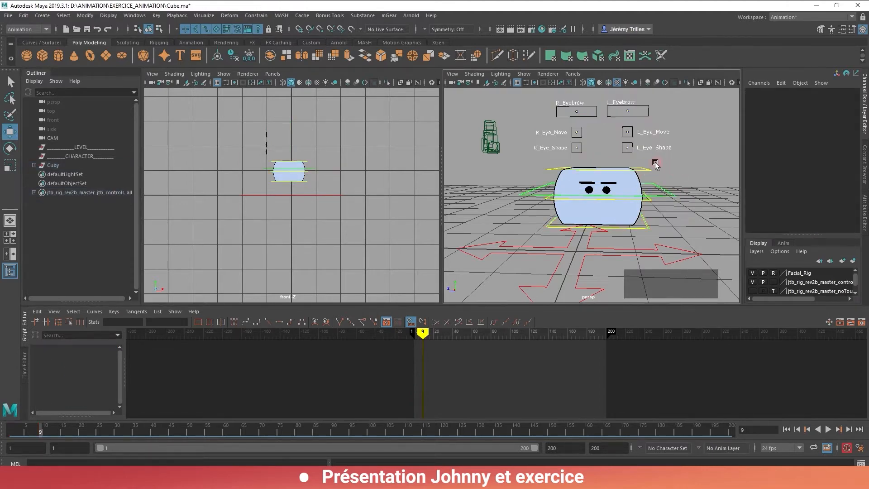
left_click_drag(636, 154, 643, 176)
left_click(662, 208)
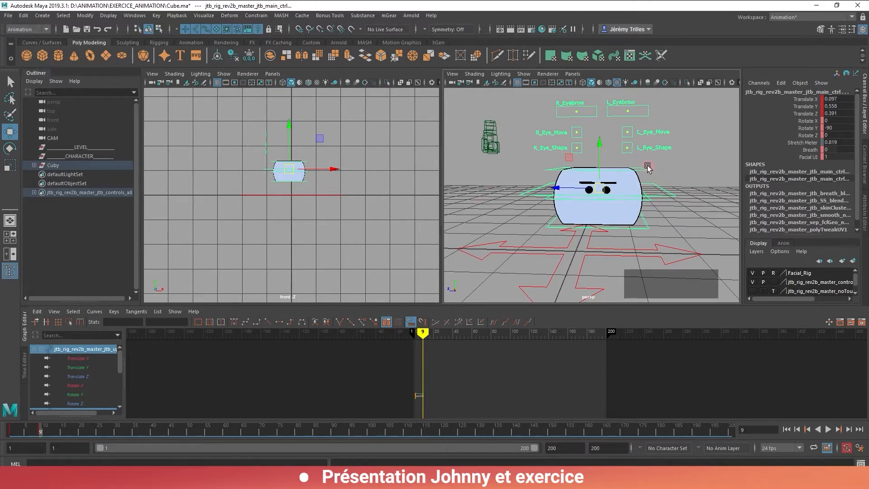
left_click(648, 168)
left_click(665, 190)
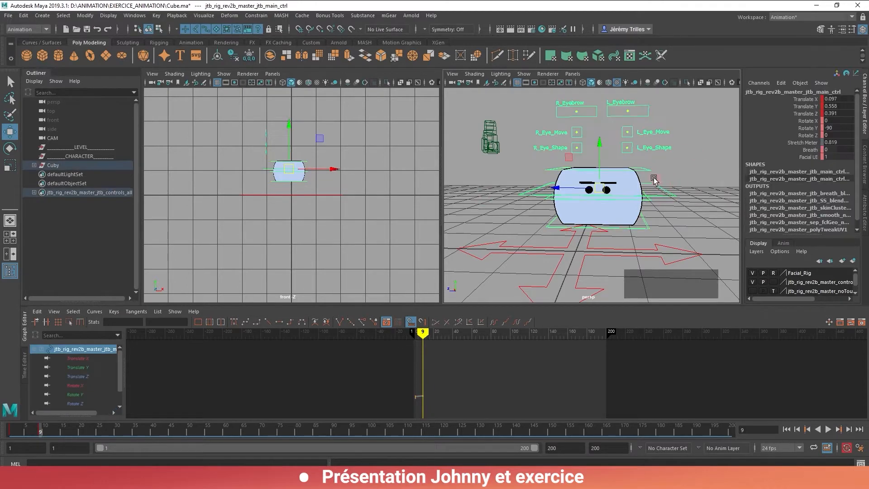
left_click(649, 171)
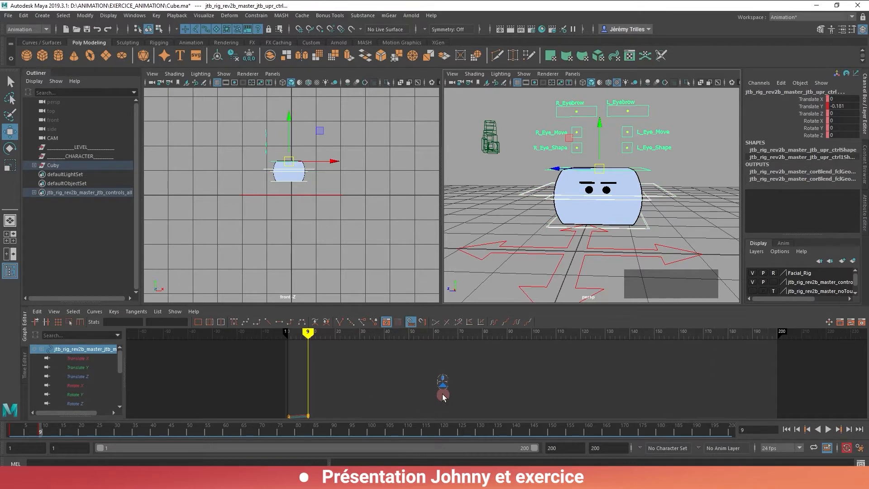
Frame the curves of both selected controls and enlarge the curve area to show their full channel lists
key("f")
middle_click_drag(474, 372, 442, 390, "alt")
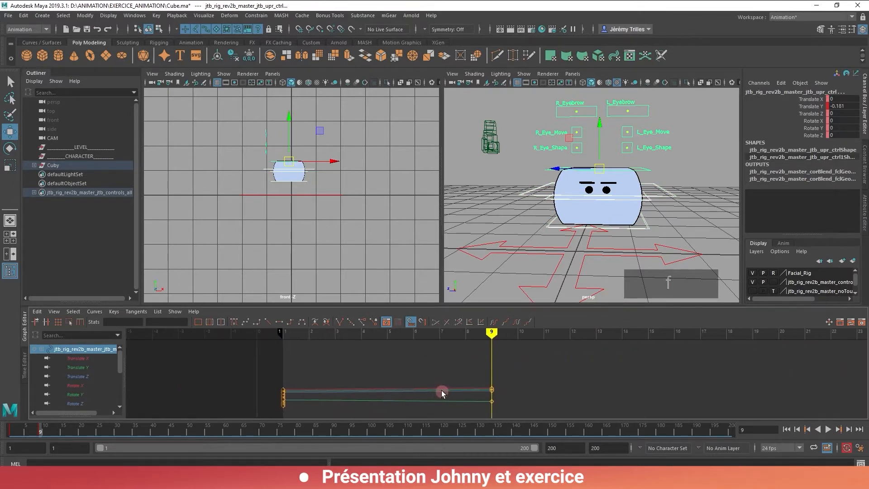
scroll(434, 377, "down", 3)
middle_click_drag(494, 382, 471, 379, "alt")
left_click(63, 386)
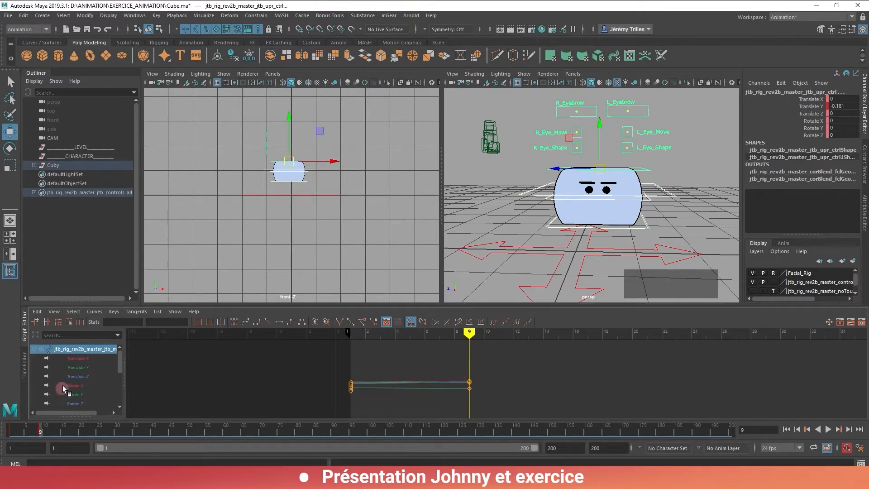
scroll(99, 364, "down", 3)
scroll(100, 372, "up", 3)
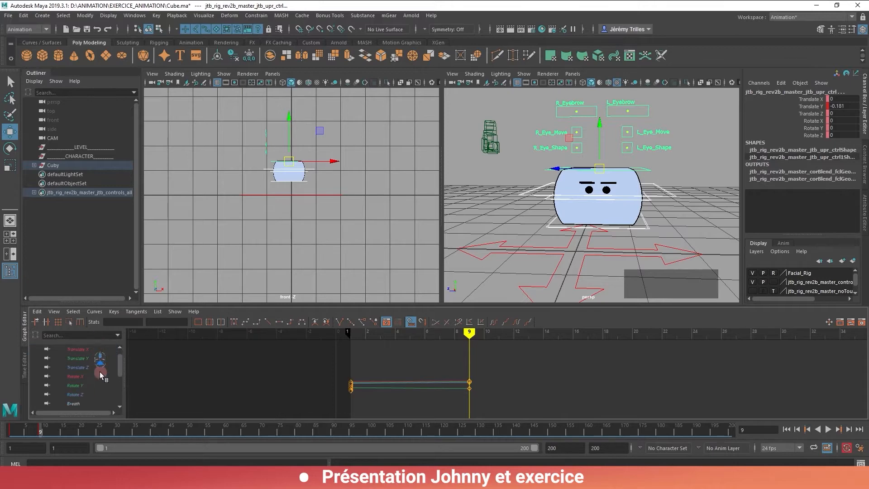
left_click_drag(216, 306, 276, 247)
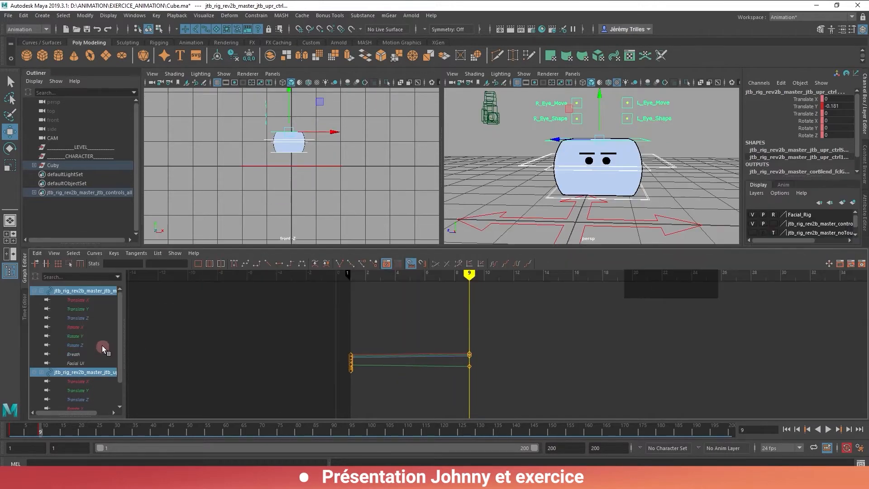
Isolate the curves of the main control, its individual translate and rotate channels, and the upper control
left_click(91, 292)
left_click(91, 316)
left_click(99, 372)
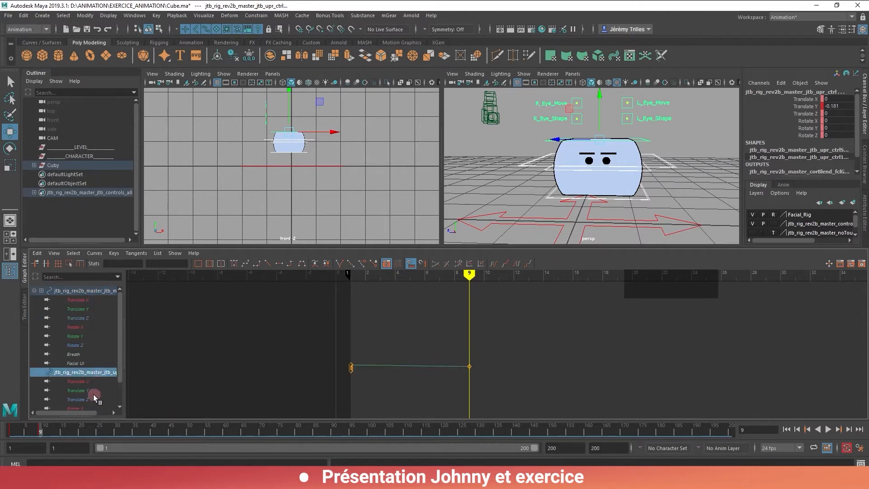
left_click(96, 291)
left_click(86, 307)
left_click(82, 327)
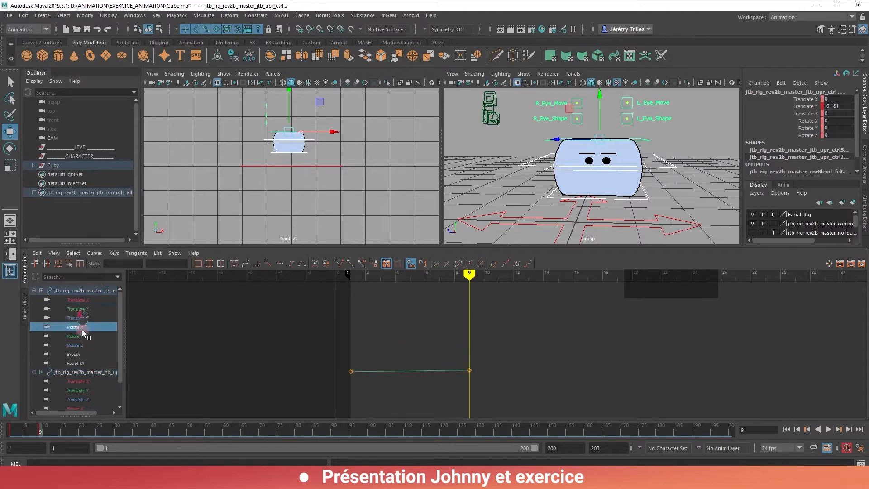
left_click(87, 373)
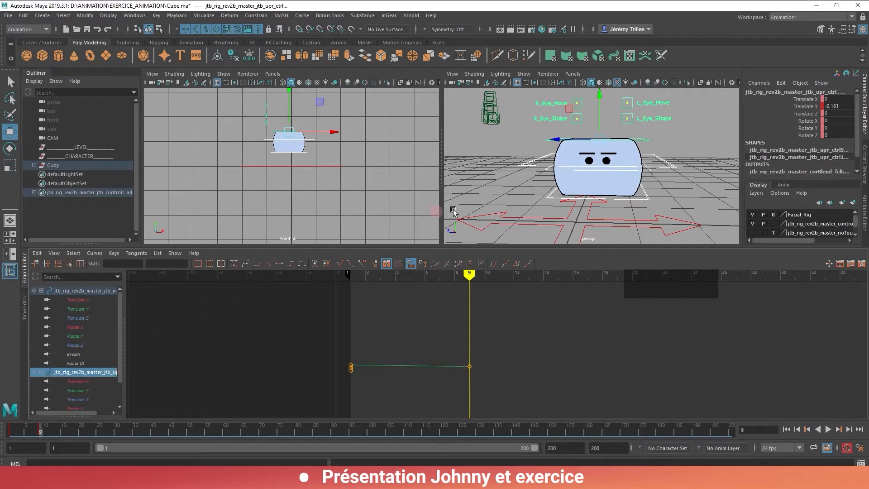
Shrink the curve area and select the upper control and the main control separately to compare their curves
left_click_drag(513, 246, 514, 291)
middle_click_drag(642, 154, 610, 154, "alt")
right_click_drag(610, 154, 610, 142, "alt")
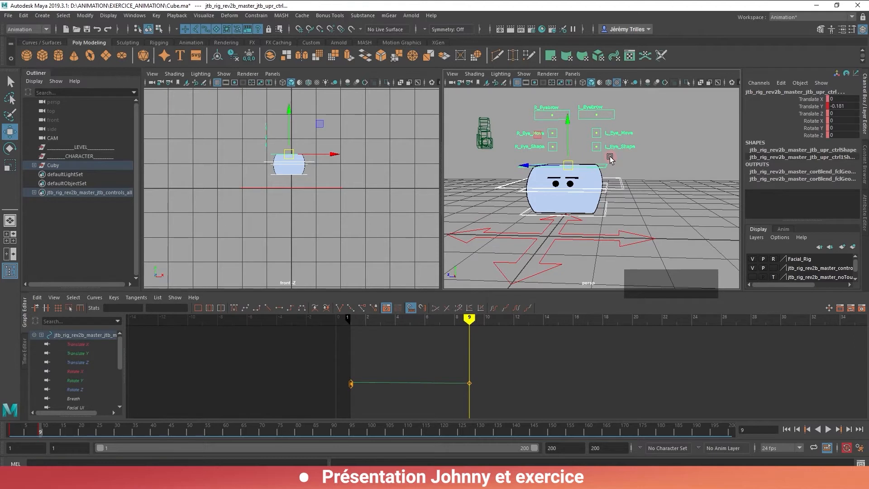
left_click(657, 192)
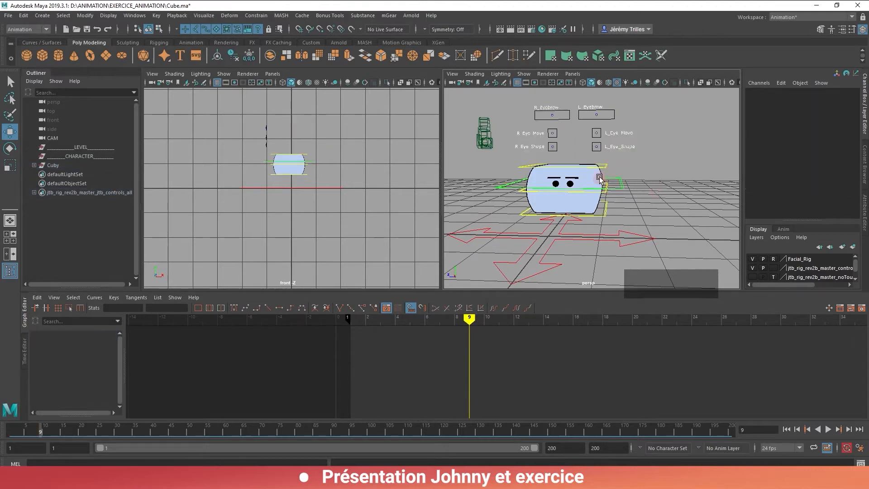
left_click(603, 164)
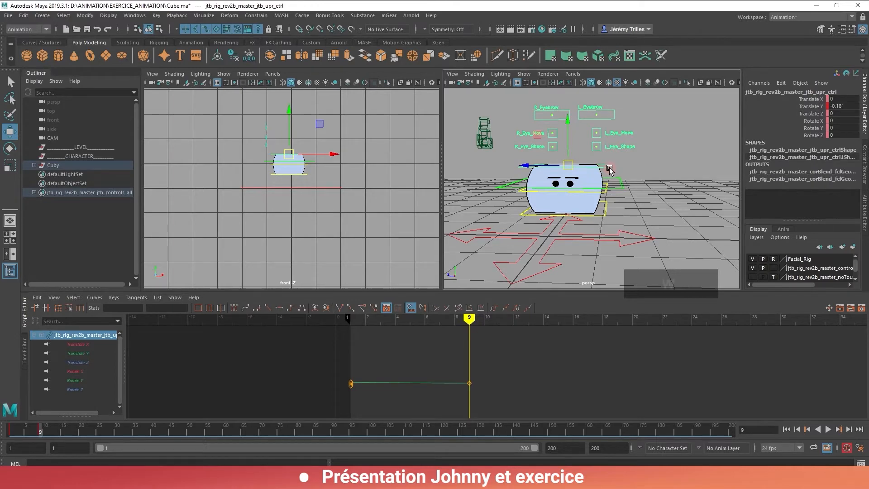
left_click(612, 172)
left_click(621, 181)
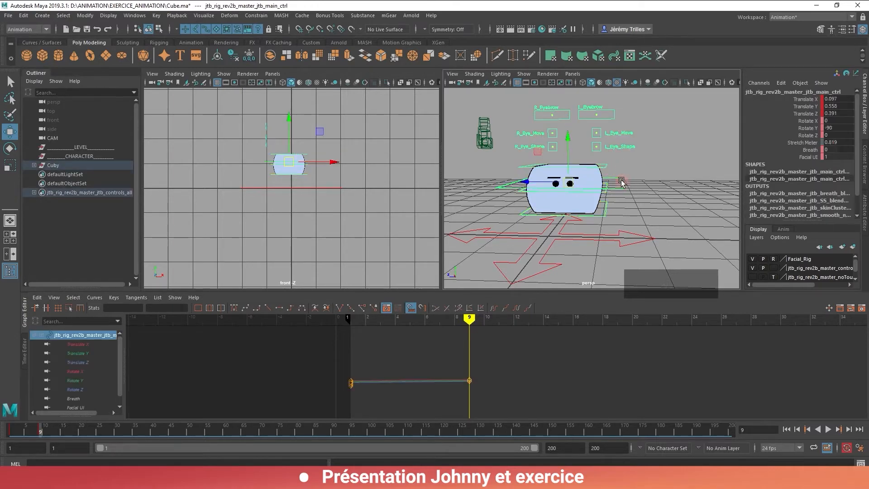
Undo the frame 9 moves of the main control and the upper control
key("ctrl+z")
key("ctrl+z")
key("ctrl+z")
key("ctrl+z")
key("ctrl+z")
key("ctrl+z")
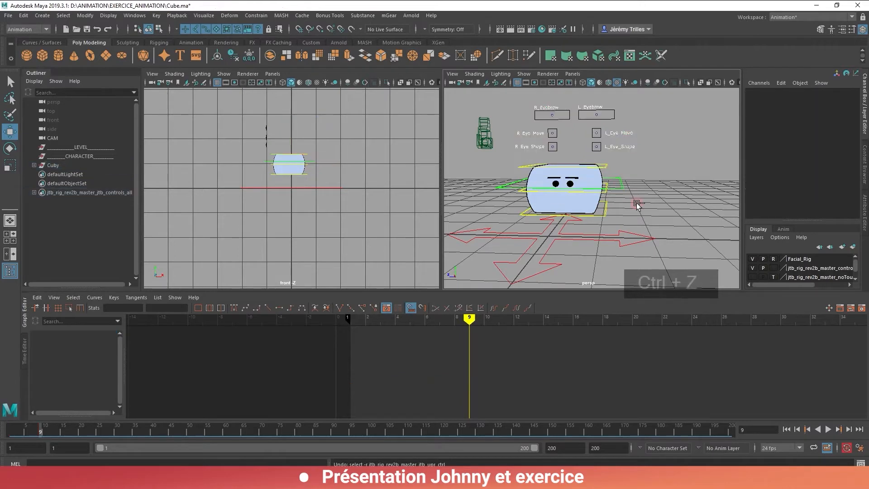
key("ctrl+z")
key("ctrl+z")
key("ctrl+z")
key("ctrl+z")
key("ctrl+z")
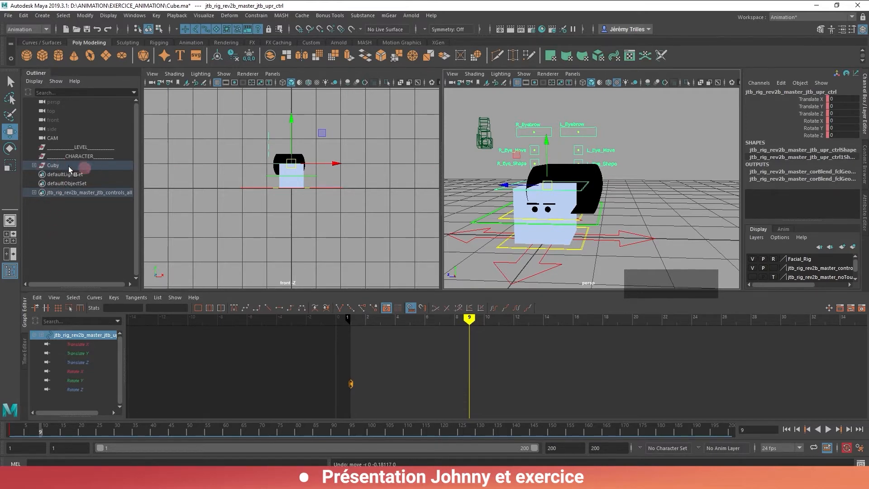
Expand the Cuby hierarchy and hide its jtb_rig_rev2b_master_noTouchy_grp group
left_click(34, 165)
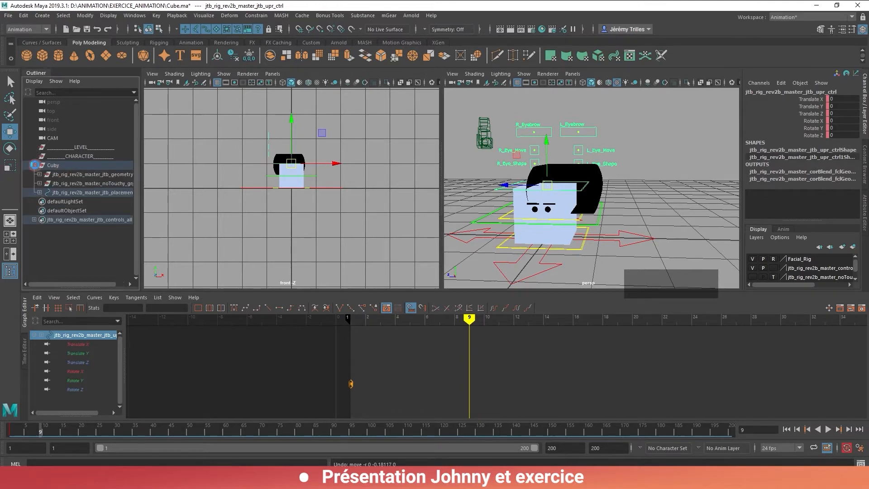
left_click(413, 248)
key("w")
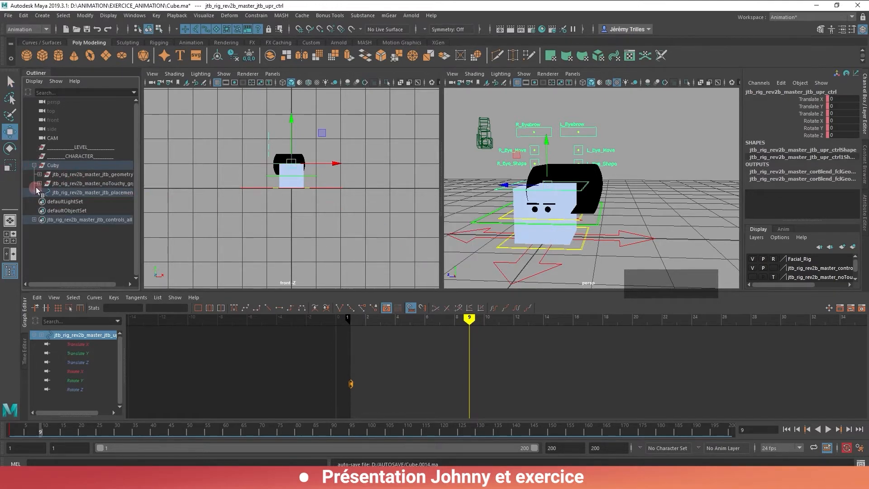
left_click(88, 183)
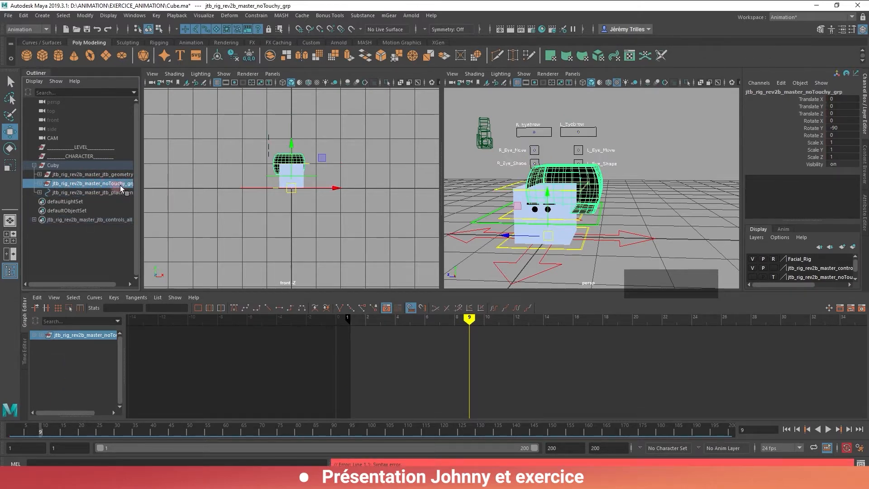
key("h")
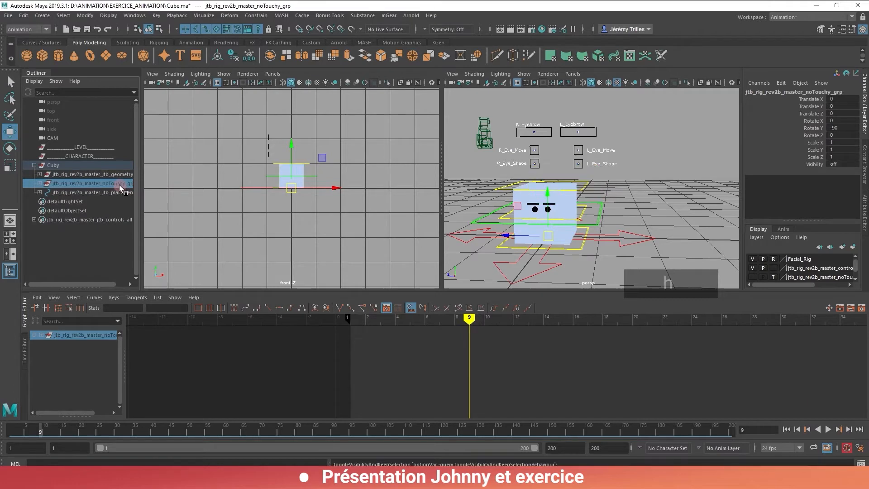
Clear the selection and try to save the scene as Agent_jhonny_jump in Maya Binary format
middle_click(658, 183)
left_click(658, 183)
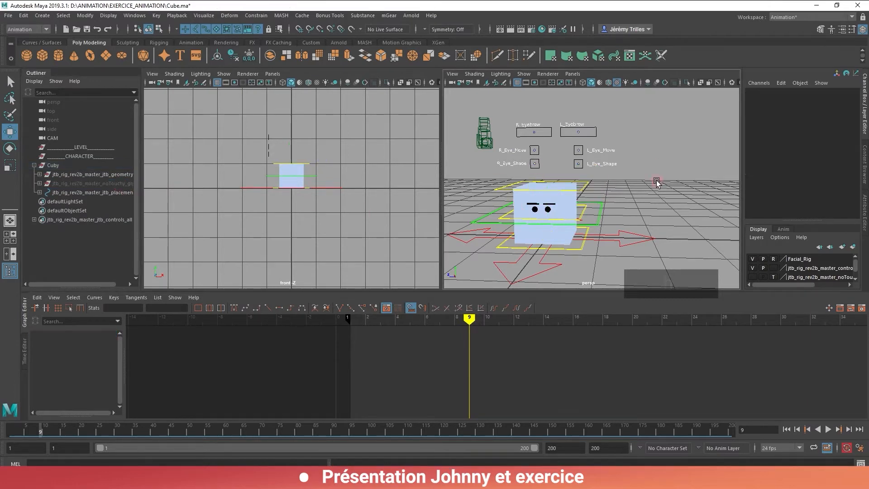
left_click(8, 15)
left_click(32, 62)
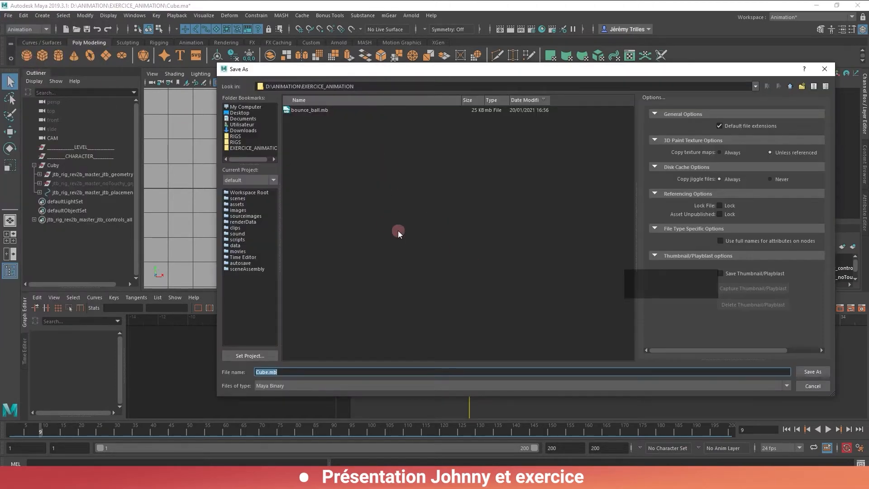
type("Agent_jhonny_")
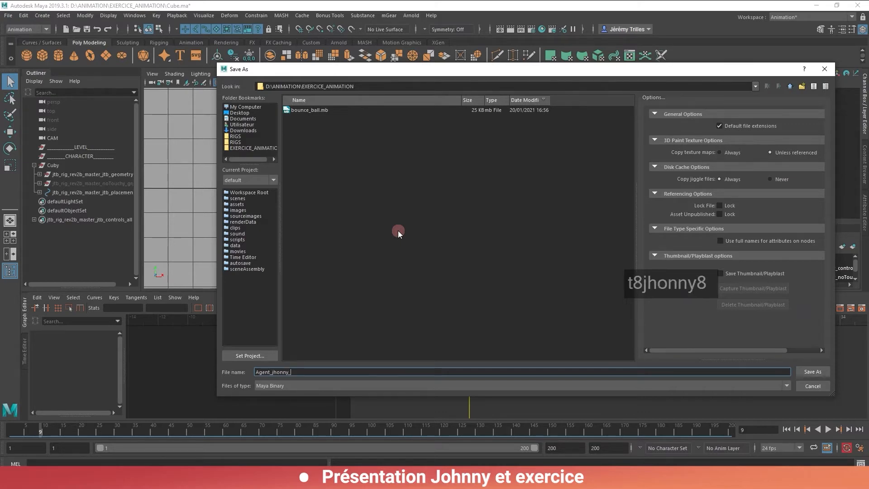
type("jump")
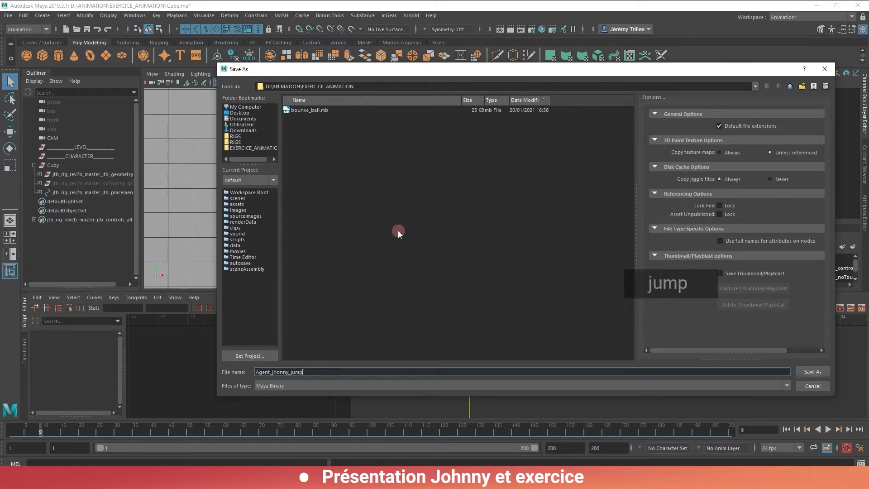
left_click(813, 372)
left_click(431, 246)
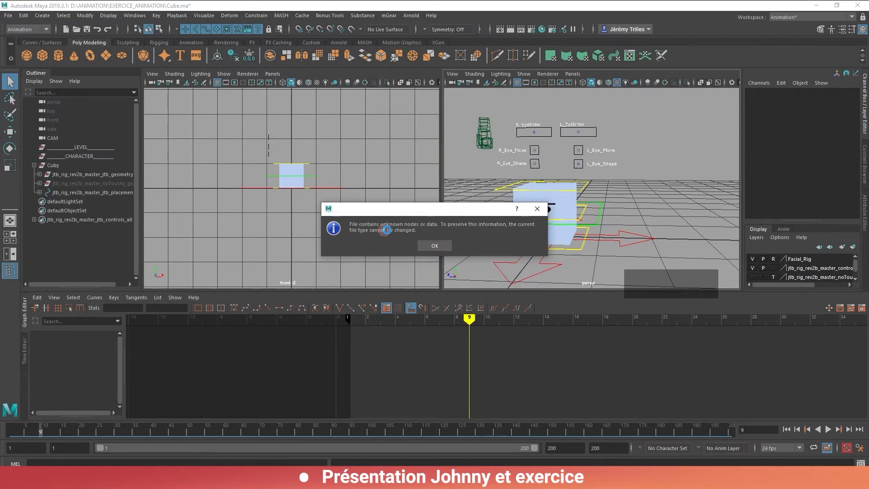
left_click(446, 244)
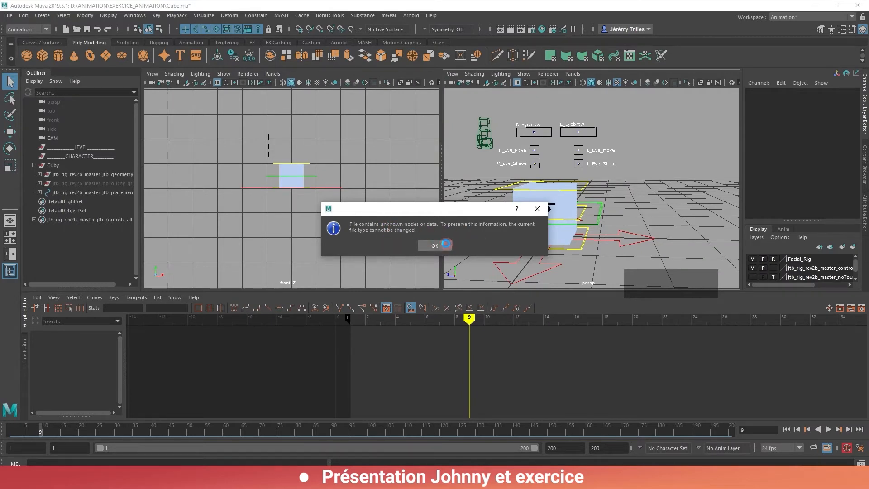
left_click(446, 244)
Save the scene as Agent_johnny_jump.ma in Maya ASCII format, accepting the Student Version notice
left_click(14, 13)
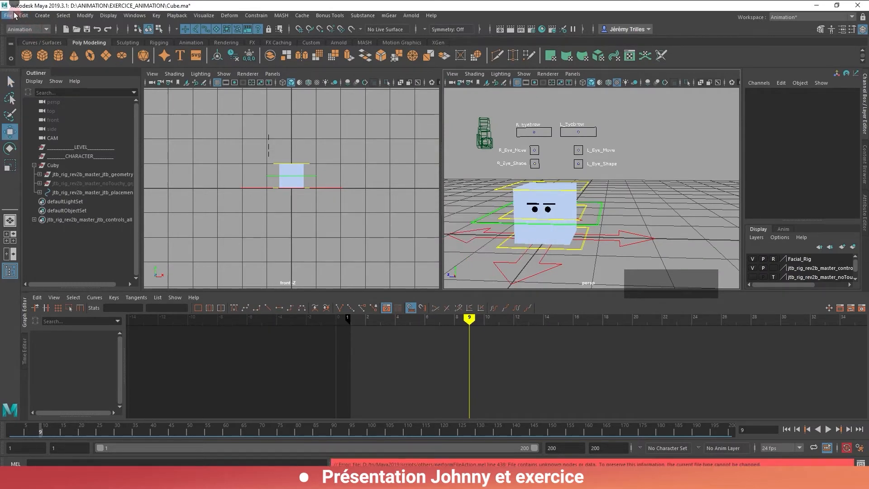
left_click(32, 62)
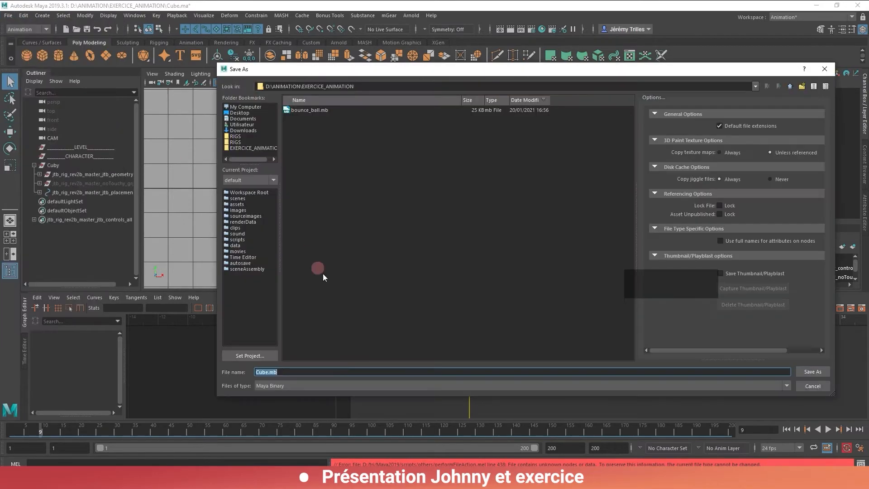
left_click(338, 392)
left_click(309, 389)
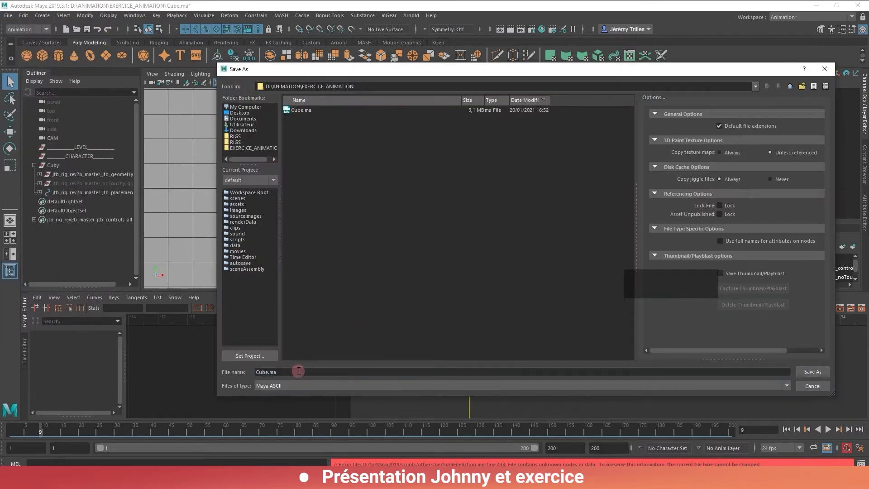
type("Agent_")
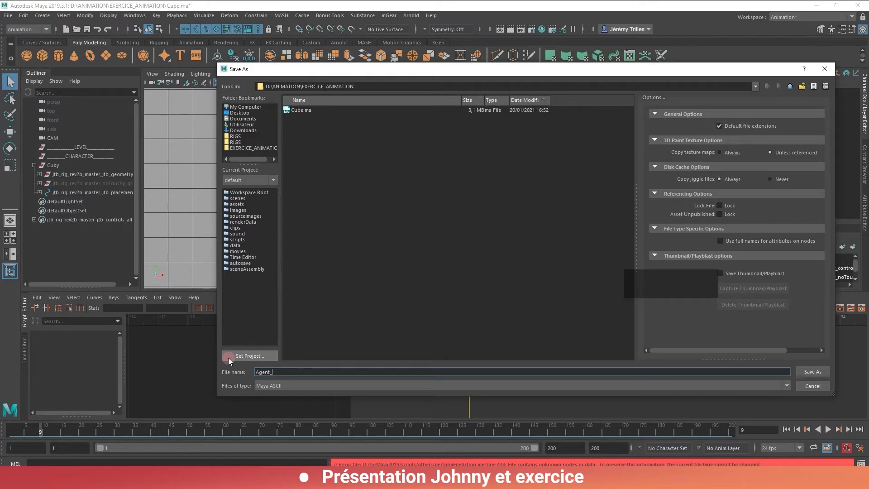
type("jump")
key("Return")
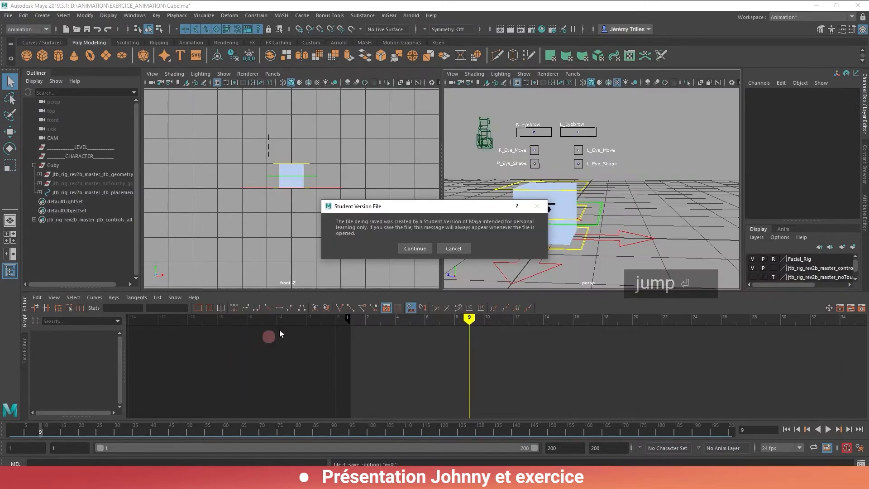
left_click(415, 248)
left_click(415, 247)
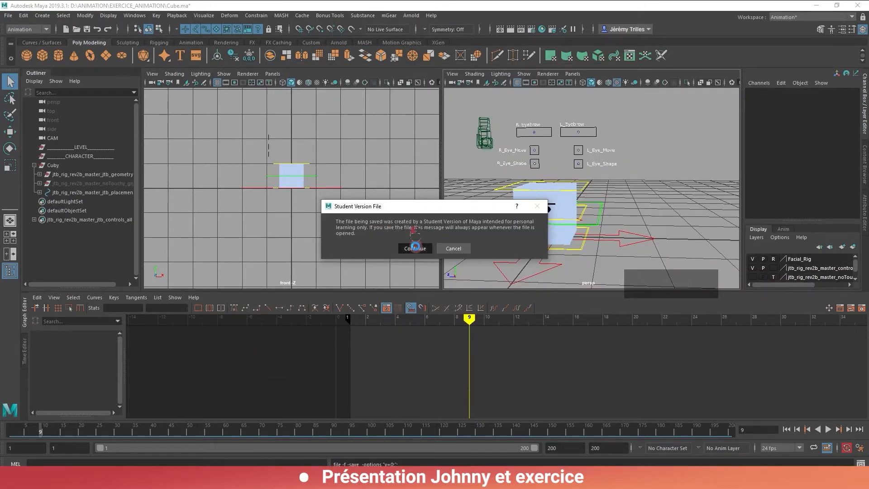
key("w")
middle_click_drag(547, 254, 566, 238, "alt")
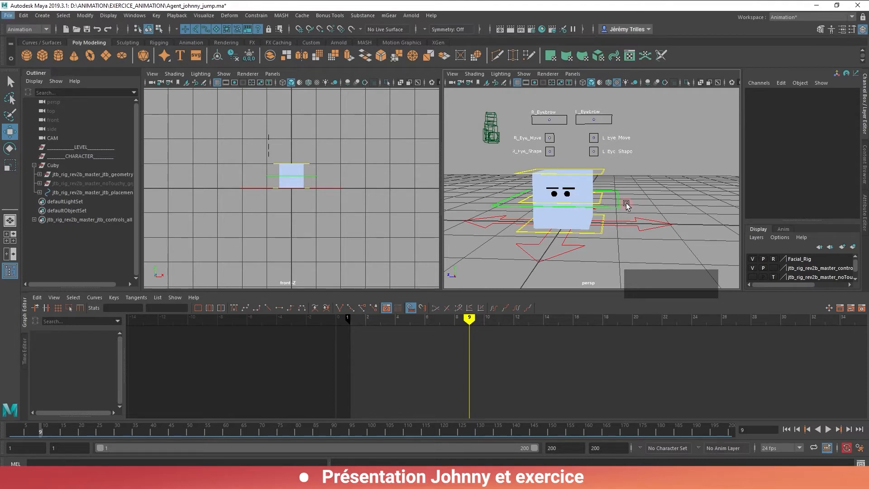
right_click_drag(624, 202, 621, 201, "alt")
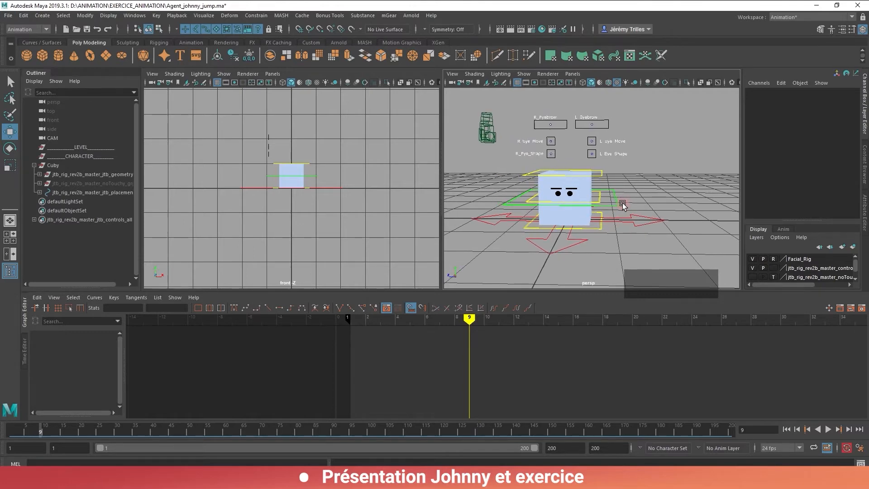
left_click_drag(629, 213, 623, 223, "alt")
key("w")
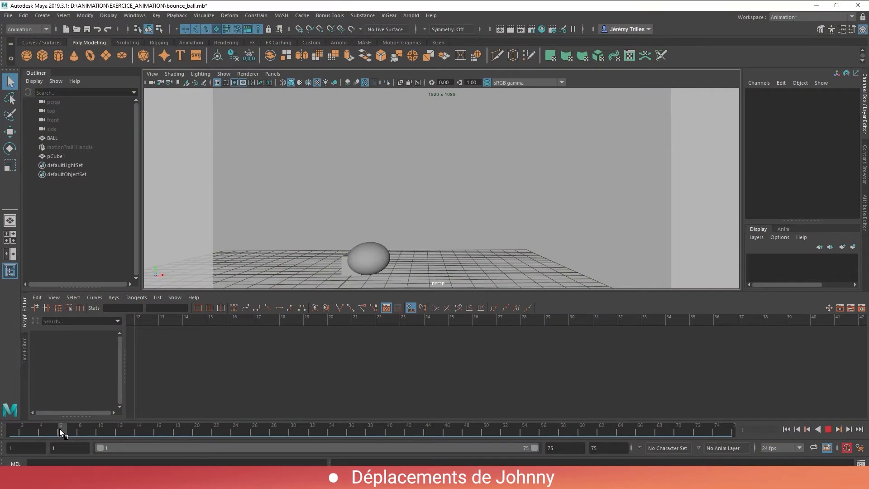
Scrub the bouncing ball animation to frame 18 and select the ball to examine its position and curves
mouse_move(58, 428)
left_mouse_down()
mouse_move(142, 414)
mouse_move(129, 422)
mouse_move(134, 431)
mouse_move(218, 432)
mouse_move(113, 434)
mouse_move(171, 427)
left_mouse_up()
left_click(389, 217)
key("w")
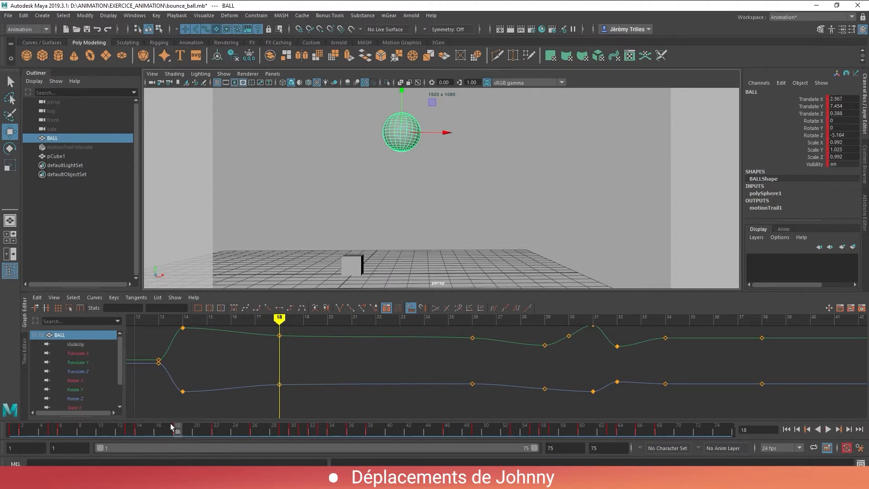
Show motionTrail1Handle and scrub the ball along its trajectory past frame 31 to study the bounces
left_click(78, 148)
key("h")
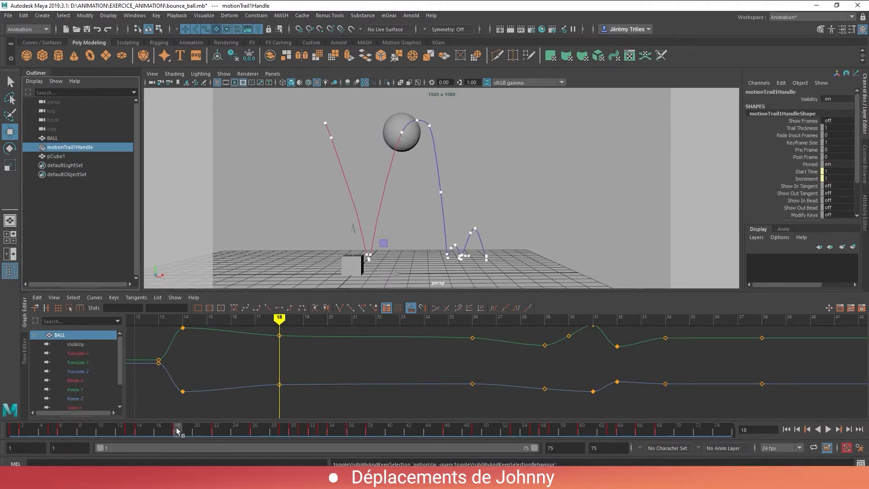
left_click_drag(176, 427, 301, 434)
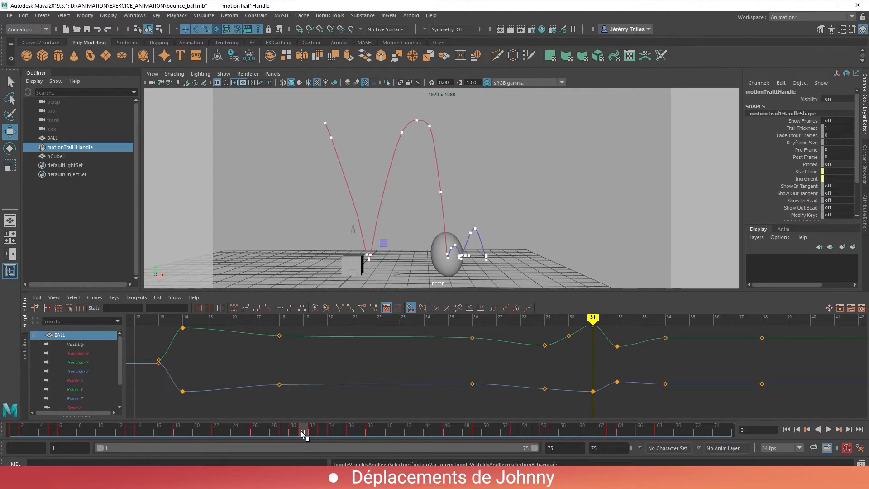
left_click_drag(306, 433, 364, 428)
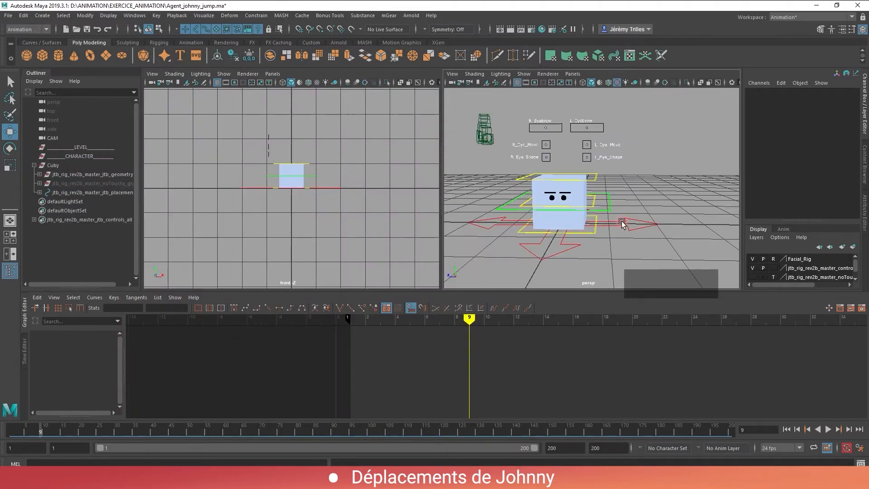
Create a polygon cube in the Agent_johnny_jump scene and move it beside the character, to about Translate Z -3.97 and Translate Y 0.4
right_click_drag(622, 223, 604, 222, "alt")
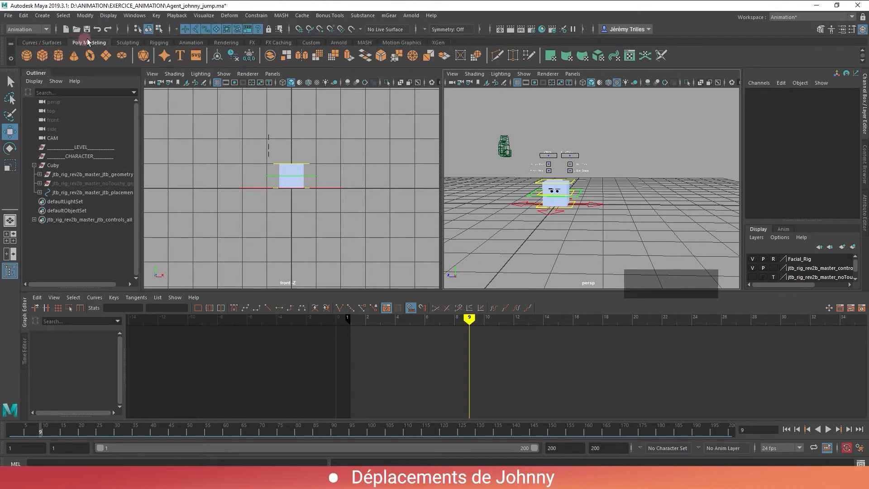
key("w")
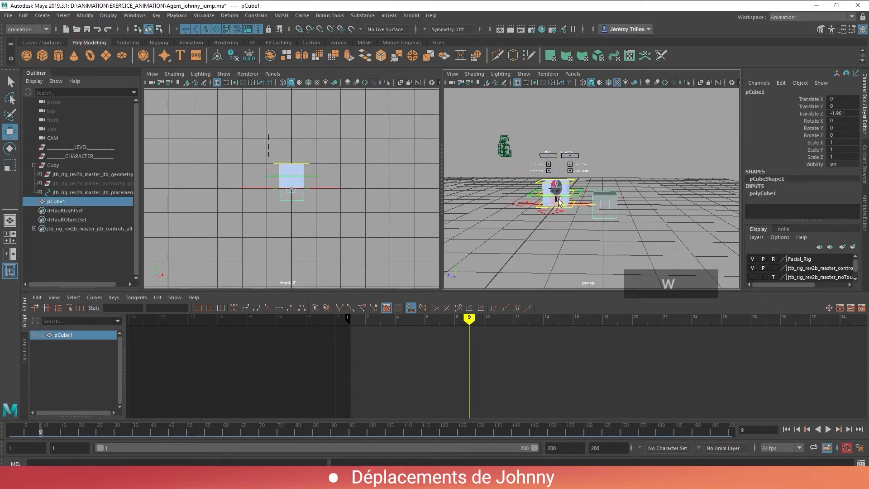
left_click_drag(623, 164, 614, 194)
Scale the new cube into a tall, wide wall, about 2.59 in X and 2.85 in Y
key("r")
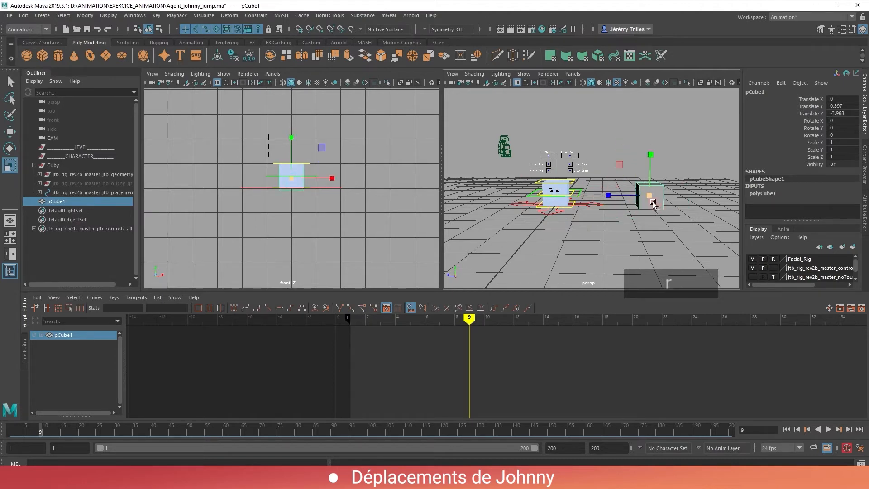
middle_click_drag(651, 202, 625, 217, "alt")
left_click_drag(627, 169, 625, 91)
left_click_drag(629, 215, 580, 193, "alt")
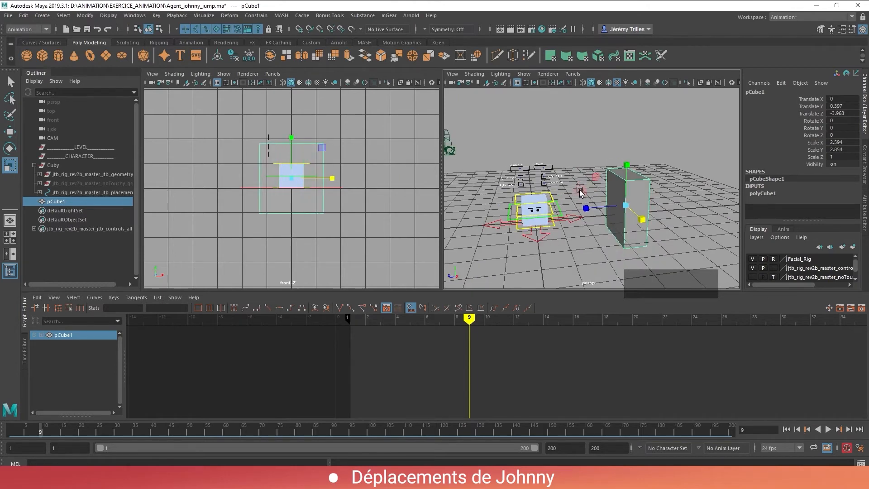
Raise the wall cube to about Translate Y 1.4 so its base sits at ground level
key("r")
key("w")
left_click_drag(627, 164, 630, 134)
left_click_drag(631, 219, 622, 159, "alt")
left_click_drag(552, 180, 581, 172, "alt")
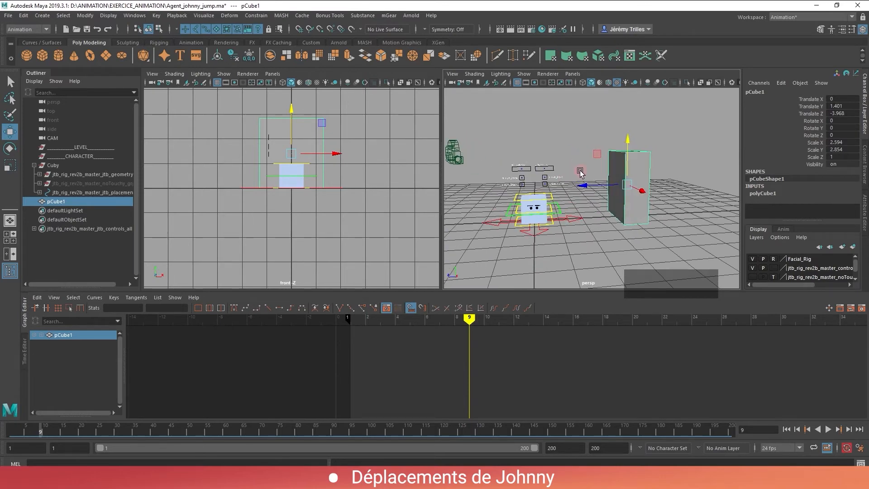
Cycle through the viewport background colours and clear the cube selection
key("alt+b")
key("alt+b")
key("alt+b")
key("alt+b")
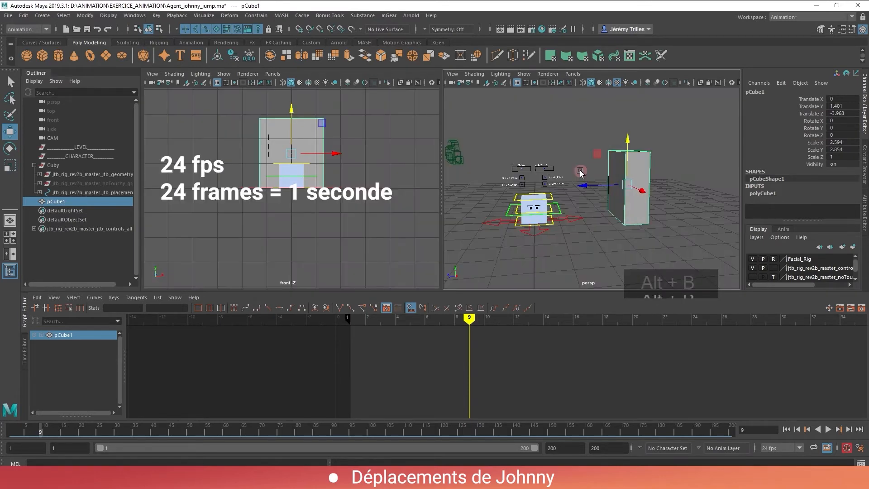
left_click(572, 249)
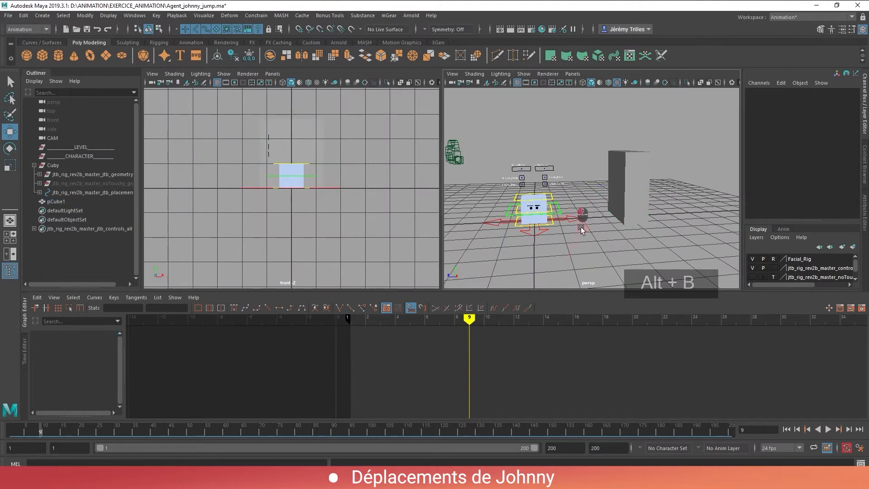
Create a polygon plane at the origin and scale it uniformly to about 16 as the ground
left_click_drag(580, 227, 575, 229, "alt")
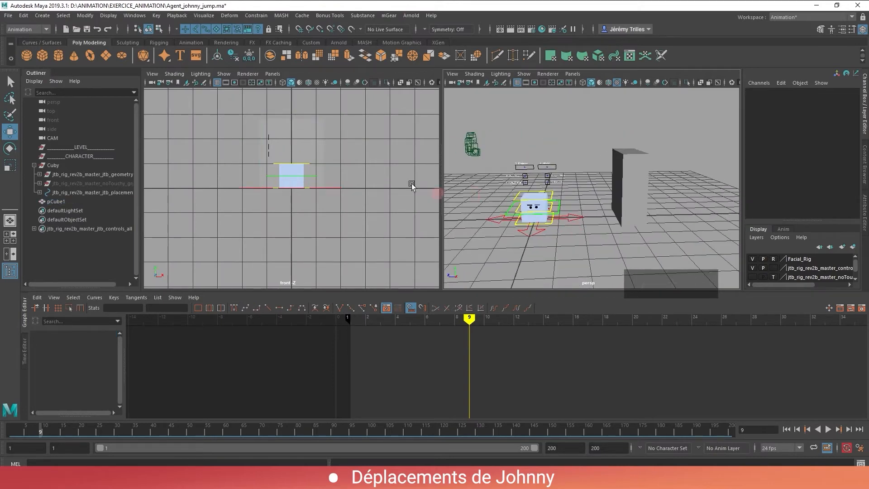
left_click(104, 52)
key("r")
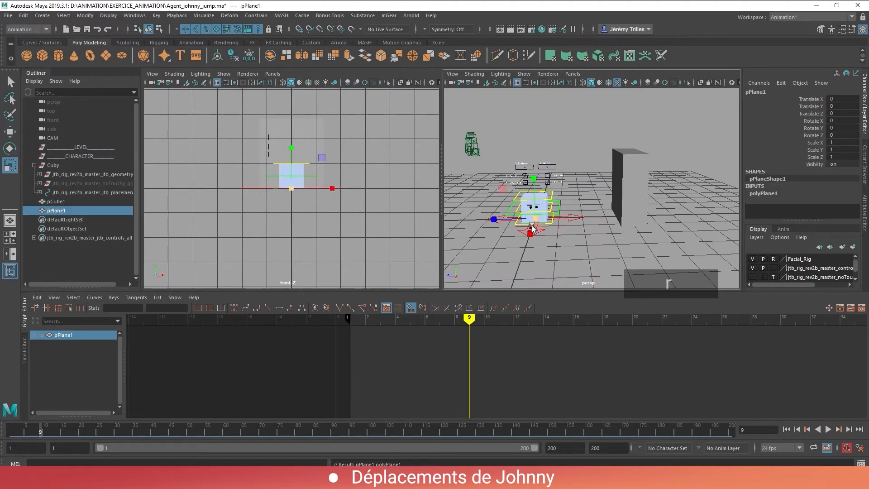
left_click_drag(535, 220, 784, 194)
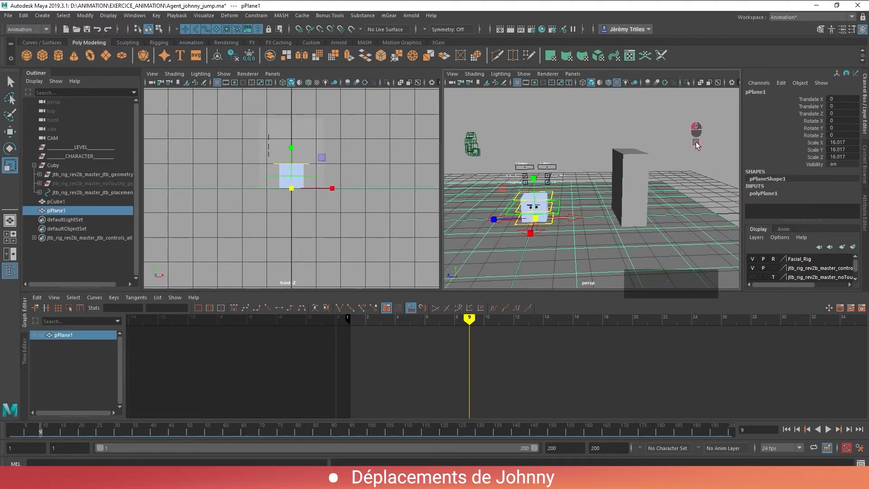
left_click(588, 233)
left_click_drag(588, 233, 590, 200, "alt")
Select the character's placement control and, at frame 1, move it away from the wall to about Translate X -1.59
key("w")
left_click(532, 208)
left_click_drag(532, 207, 568, 192, "alt")
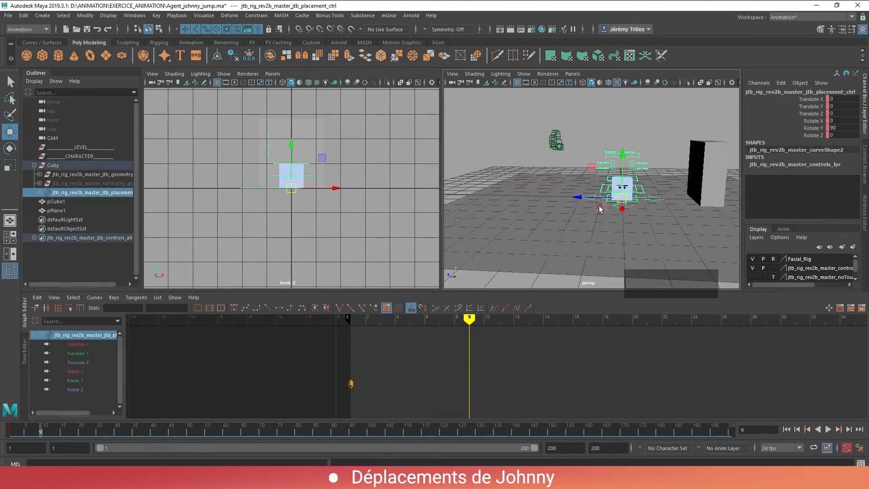
left_click_drag(18, 434, 10, 430)
left_click_drag(578, 197, 528, 180)
right_click_drag(528, 179, 583, 179, "alt")
middle_click_drag(584, 179, 660, 189, "alt")
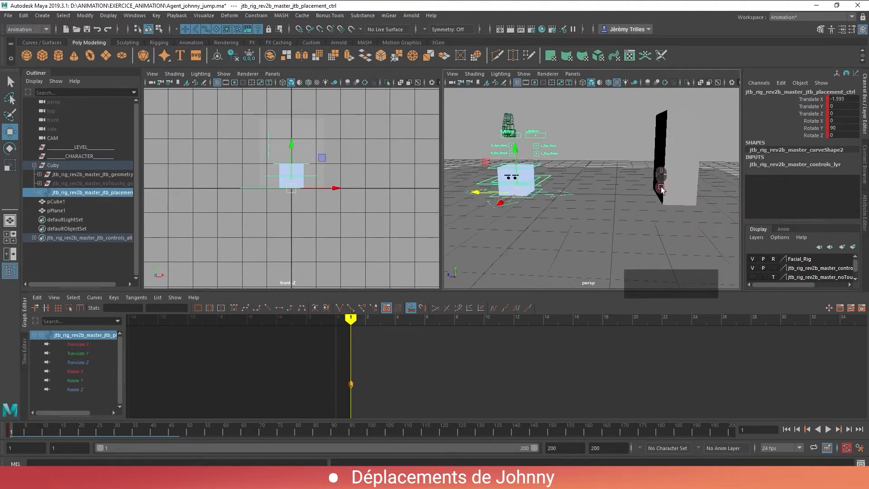
right_click_drag(660, 189, 649, 182, "alt")
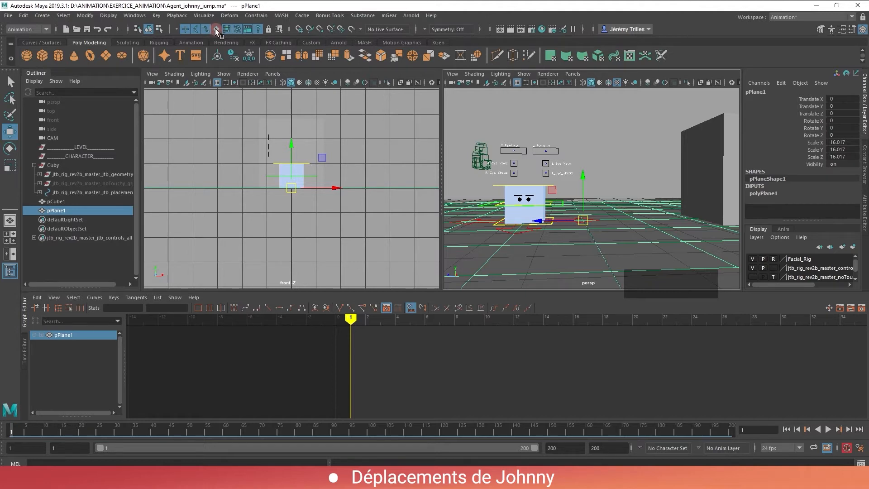
With surface selection turned off, select all of the character's controls and set a key on them at frame 1
left_click(644, 150)
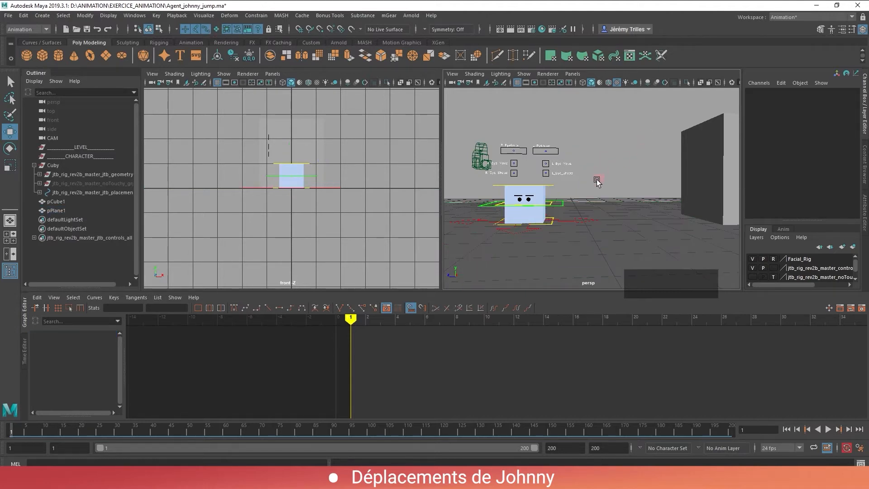
left_click_drag(598, 180, 590, 157, "alt")
right_click_drag(590, 157, 534, 136, "alt")
left_click_drag(518, 122, 624, 235)
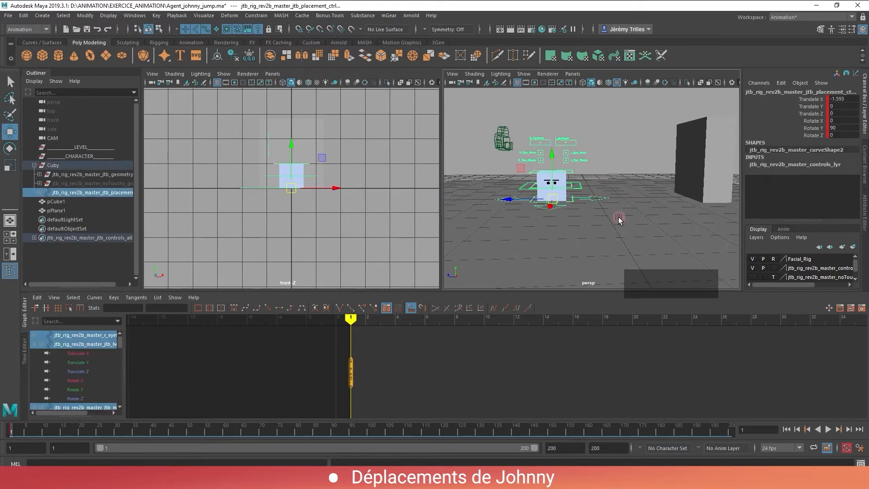
key("s")
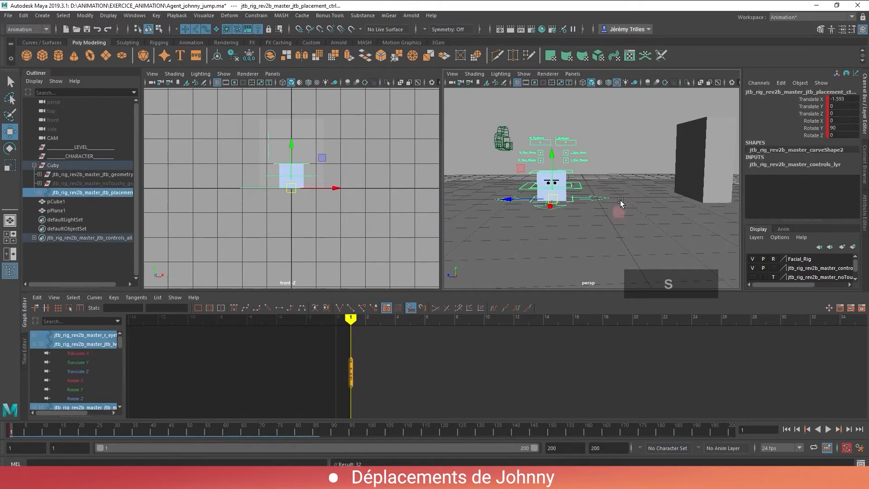
At frame 15, move the character's main control toward the wall to about Translate Z 3.05 and play back the slide
left_click(619, 125)
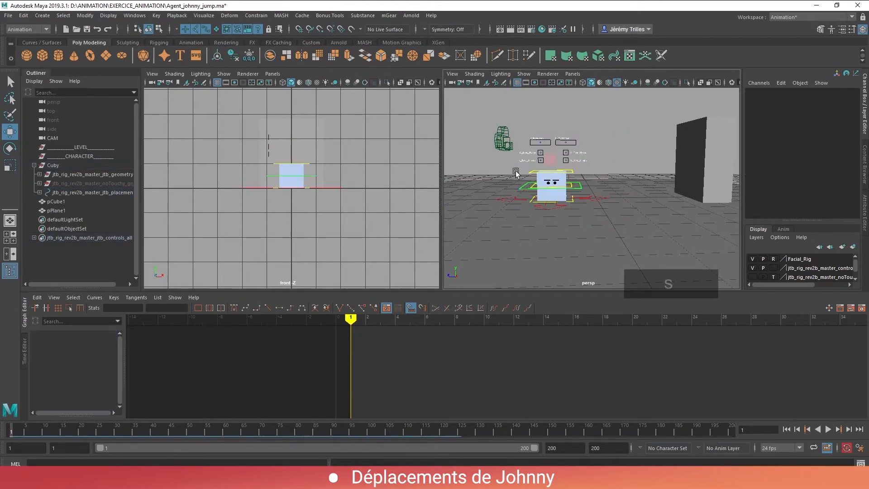
left_click(575, 188)
key("w")
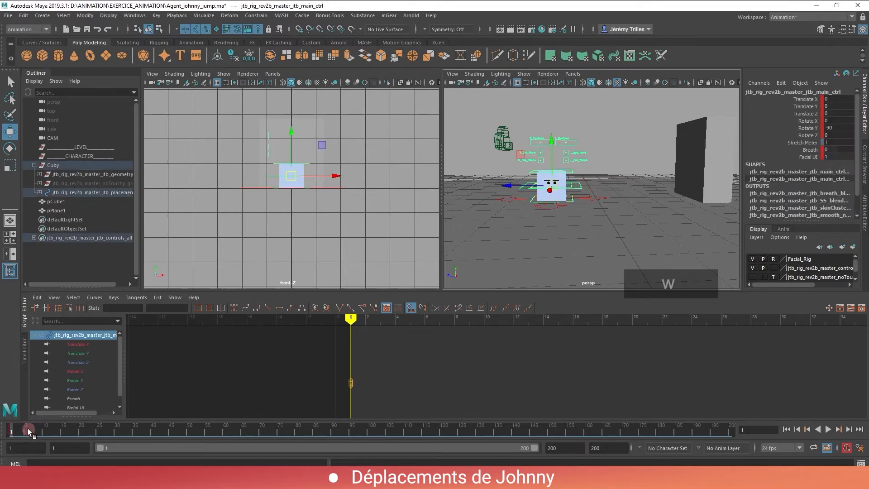
left_click_drag(28, 430, 63, 431)
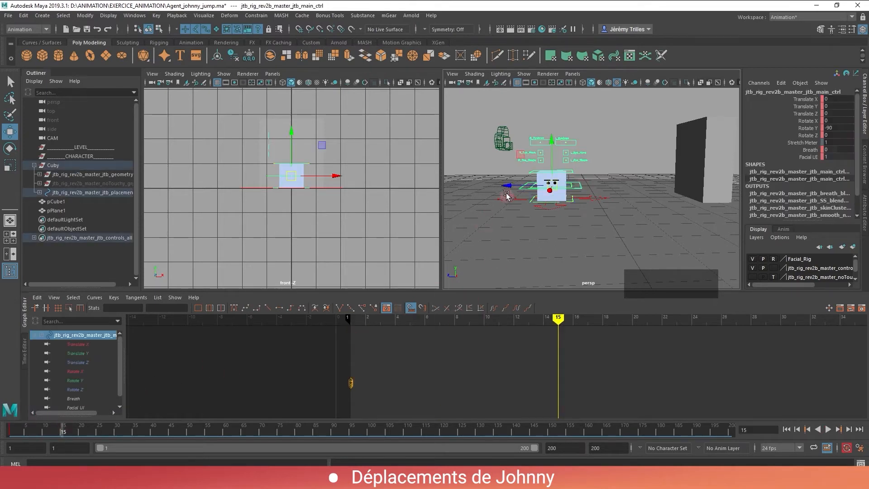
left_click_drag(505, 186, 588, 184)
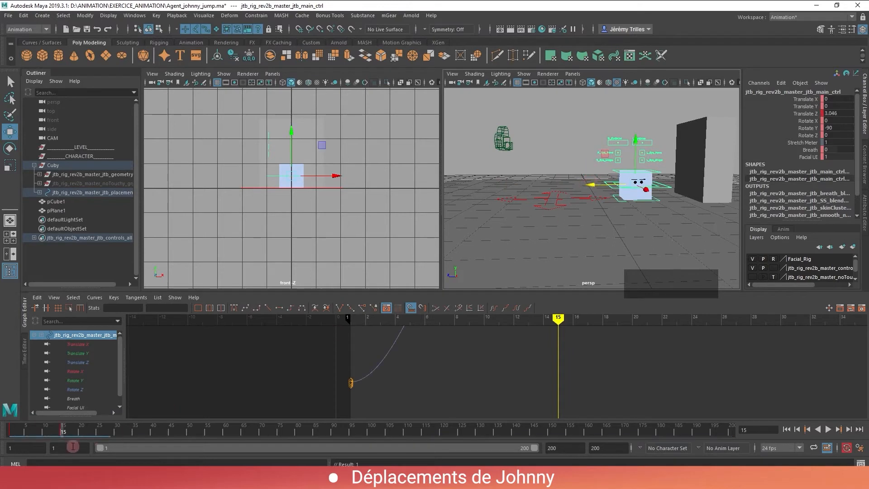
left_click_drag(52, 428, 11, 428)
key("space")
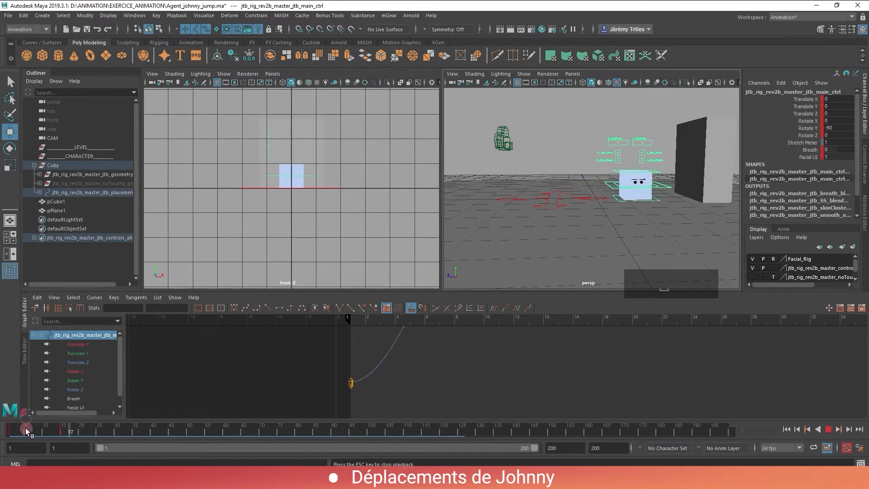
key("space")
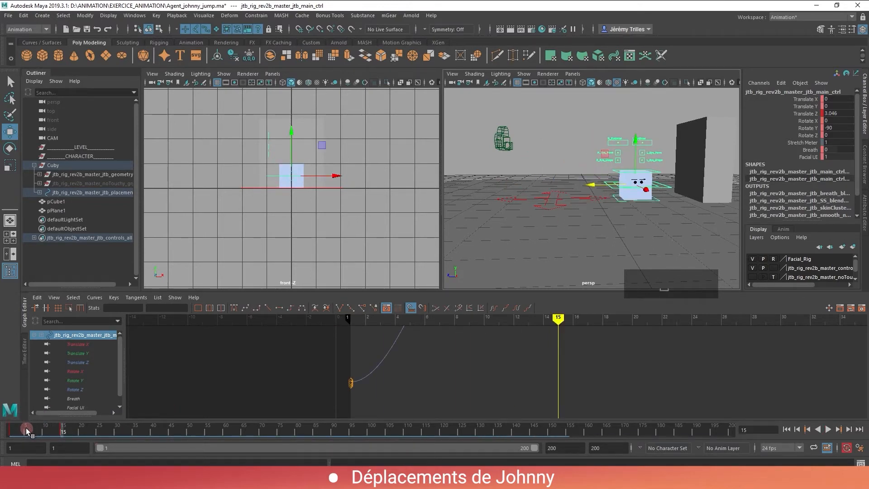
Select all of the character's controls at frame 15 and set a key on them
left_click_drag(26, 428, 62, 433)
right_click_drag(664, 213, 637, 254, "alt")
left_click_drag(594, 102, 674, 206)
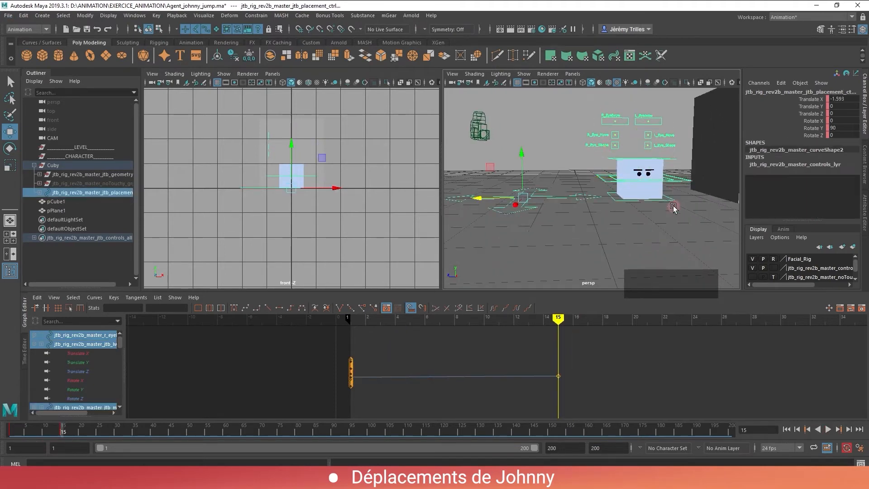
left_click(566, 217)
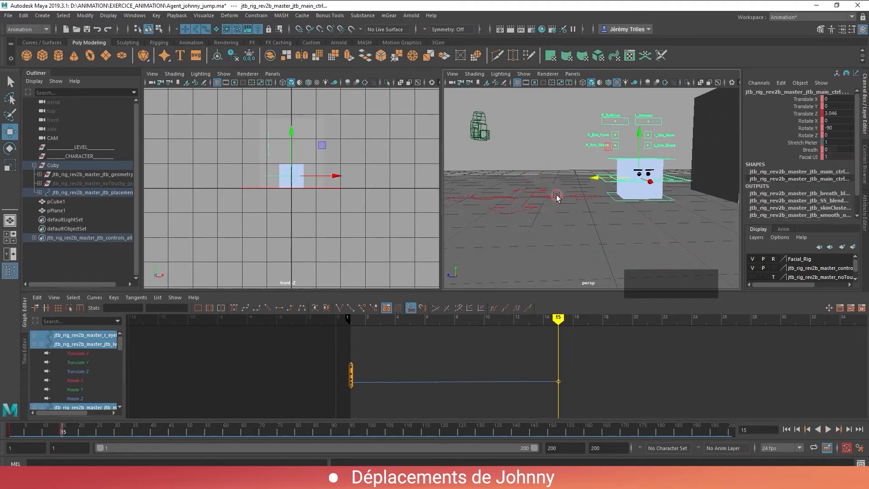
key("s")
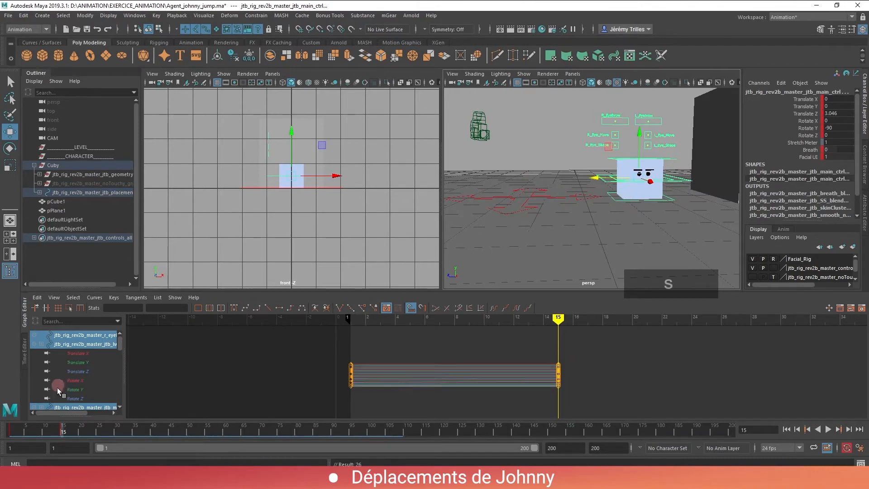
At frame 16, squash the cube by lowering its upper control to about Translate Y -0.24
left_click(64, 428)
left_click_drag(650, 201, 609, 204, "alt")
left_click(613, 177)
key("w")
middle_click_drag(615, 189, 622, 177, "alt")
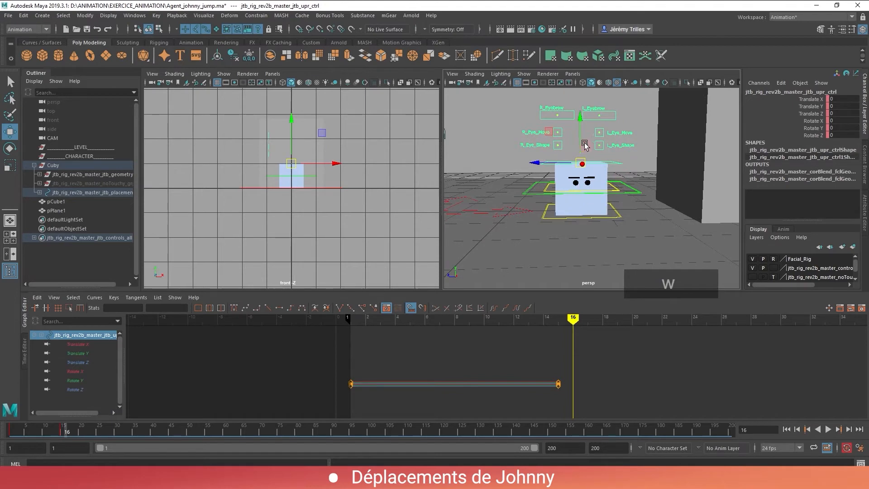
left_click_drag(580, 114, 579, 126)
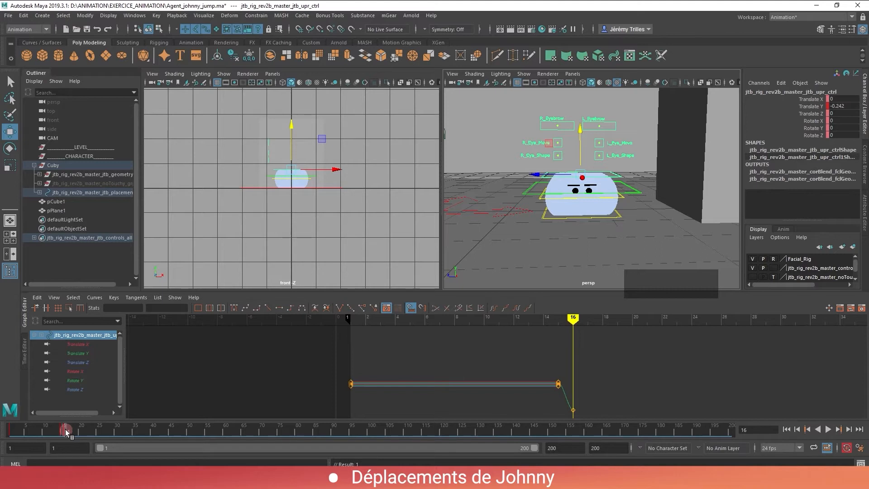
Set a key on all of the character's controls to hold the squashed pose at frames 16 and 17
left_click_drag(66, 428, 66, 429)
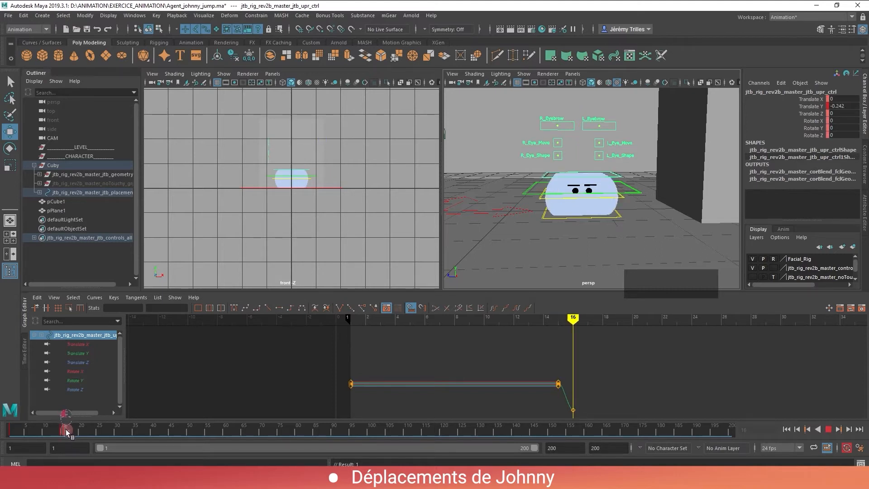
middle_click_drag(623, 198, 599, 208, "alt")
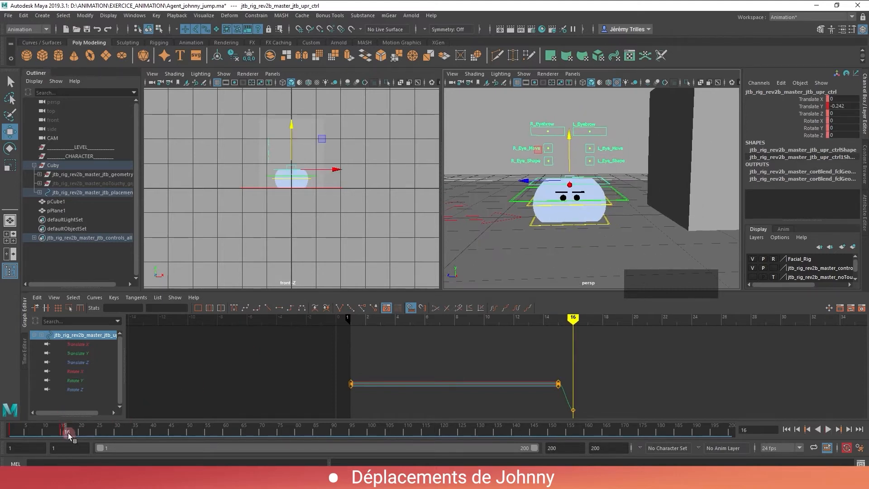
left_click_drag(68, 434, 69, 433)
left_click_drag(645, 209, 629, 208, "alt")
key("w")
left_click(609, 223)
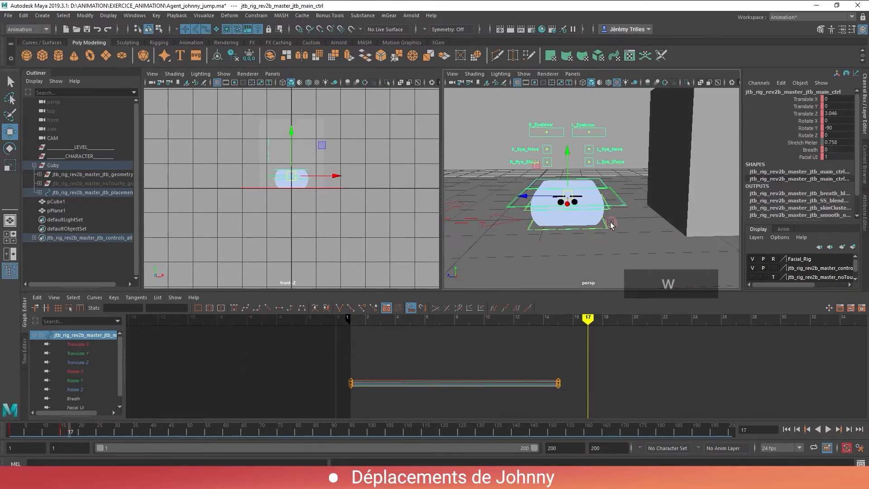
middle_click_drag(609, 223, 627, 189, "alt")
left_click_drag(640, 175, 644, 175, "alt")
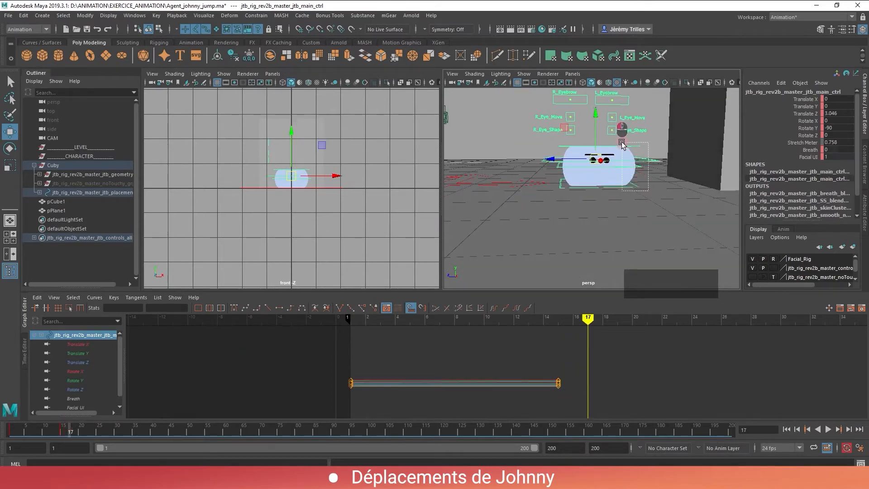
key("s")
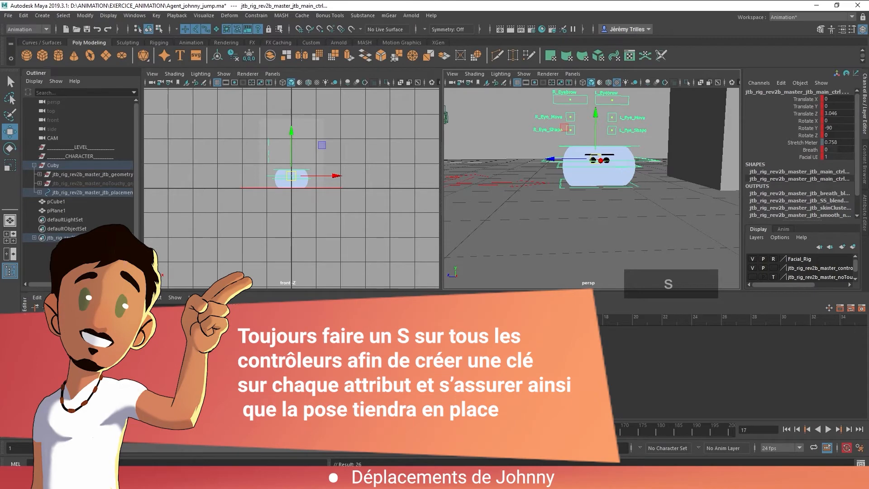
left_click_drag(72, 430, 69, 429)
At frame 17, raise the main control to about Translate Y 0.58 and pull the lower control down to about Translate Y -0.54
left_click(652, 165)
middle_click_drag(652, 164, 647, 175, "alt")
left_click(646, 174)
key("w")
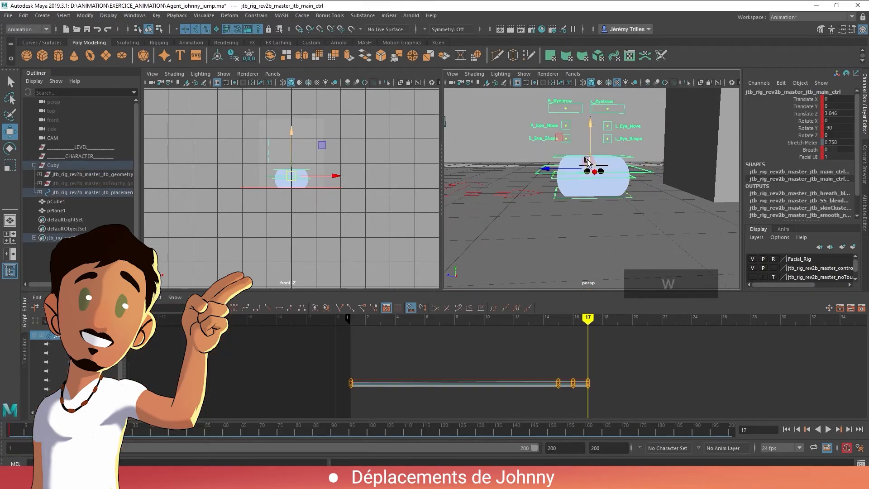
mouse_move(593, 149)
left_mouse_down()
mouse_move(592, 123)
mouse_move(592, 151)
left_mouse_up()
left_click(591, 124)
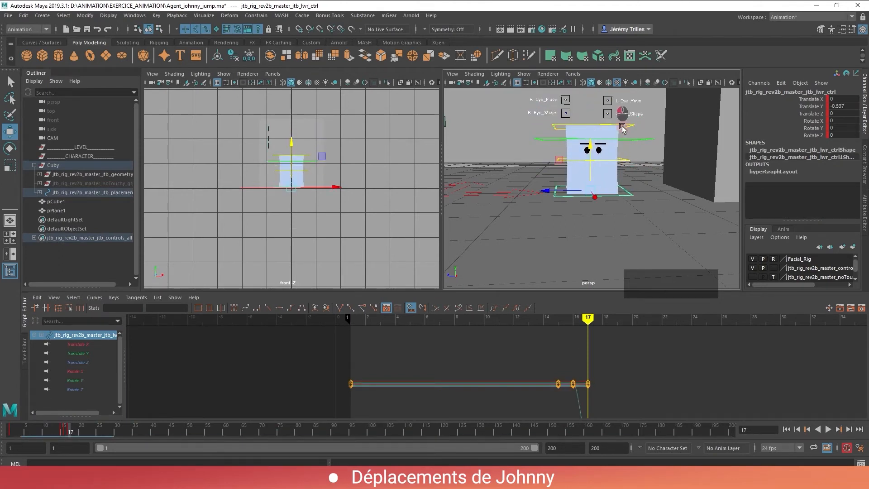
Reset the upper control's Translate Y to 0 at frame 17
left_click(625, 129)
left_click(834, 106)
type("0")
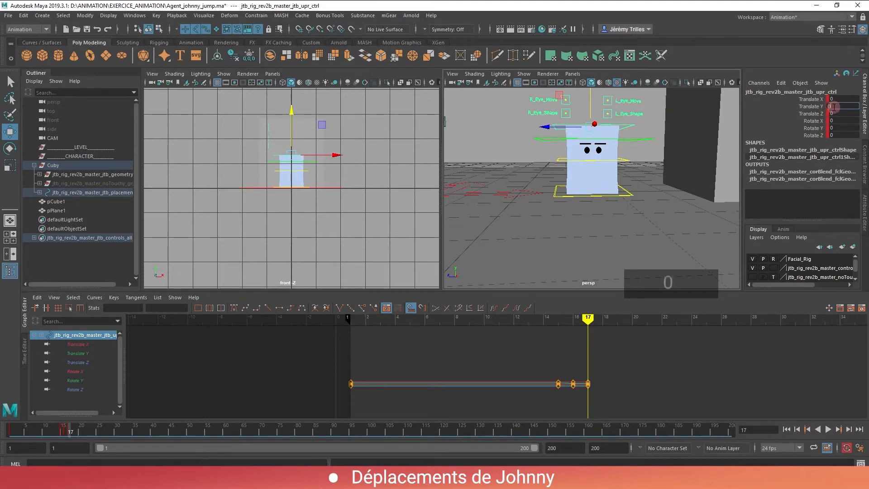
key("Return")
Step back and forth between frames 15, 16 and 17 to examine the keyed squash and stretch poses
left_click_drag(63, 428, 61, 427)
key("v")
key("v")
key("v")
key("c")
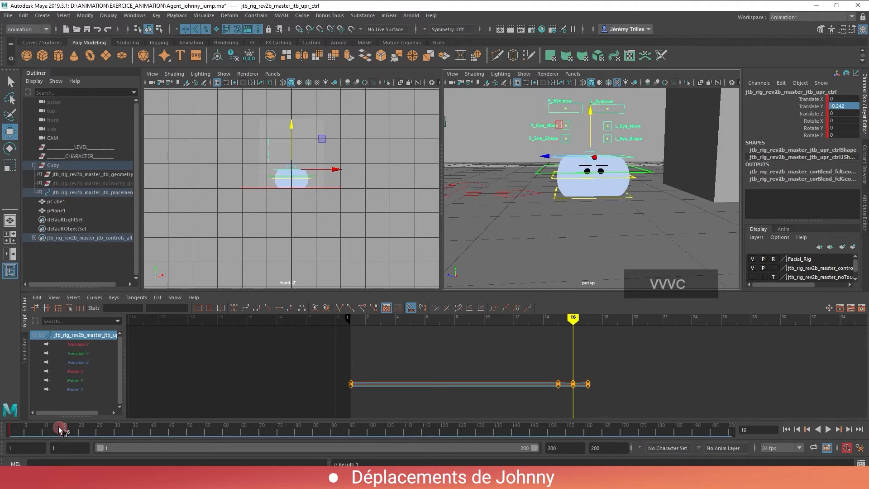
key("c")
key("v")
key("v")
key("c")
key("c")
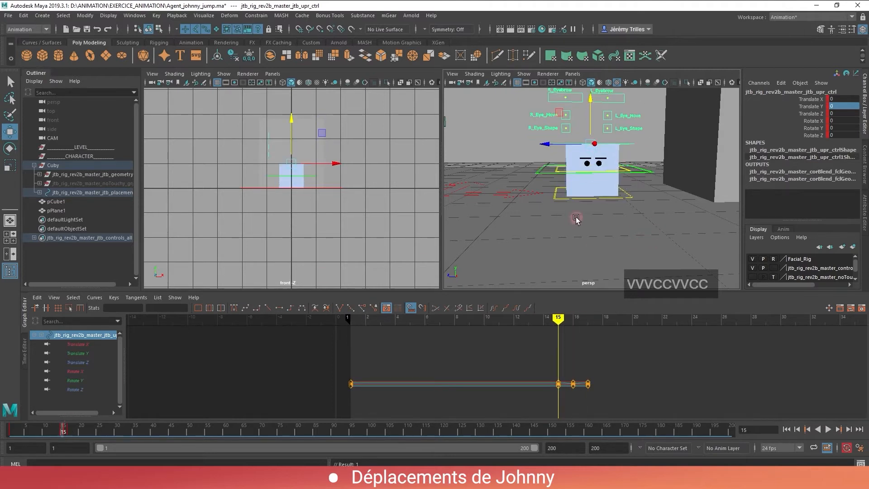
key("v")
key("v")
At frame 21, move the main control above the wall to about Translate Y 4.13 and Translate Z 5.11
left_click_drag(627, 162, 608, 221, "alt")
scroll(607, 220, "down", 5)
key("w")
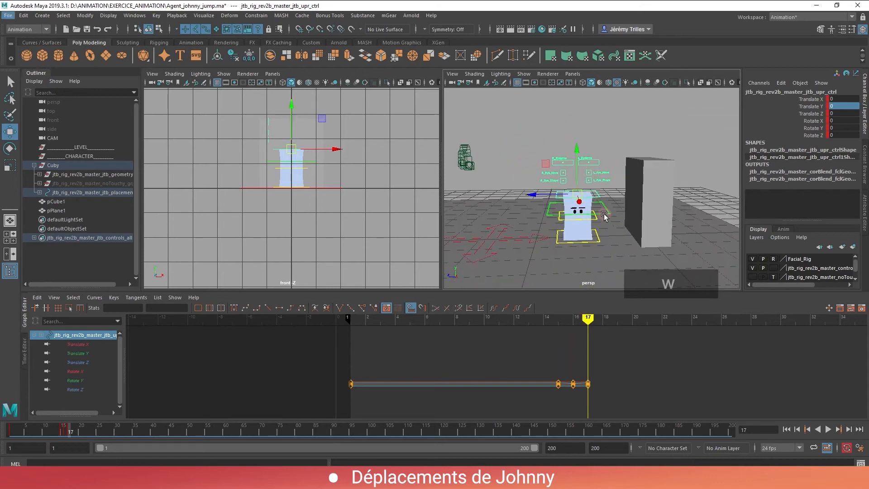
left_click(606, 212)
left_click_drag(70, 432, 85, 432)
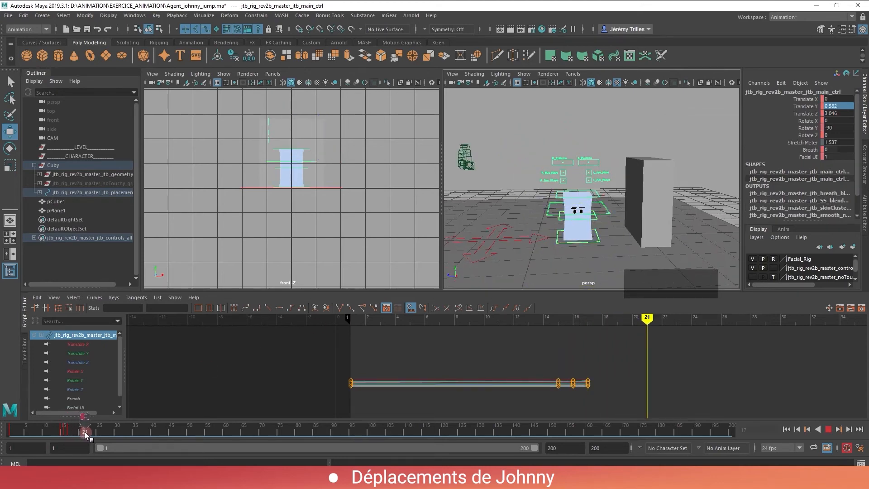
left_click_drag(705, 218, 640, 252, "alt")
key("w")
middle_click_drag(640, 252, 690, 202, "alt")
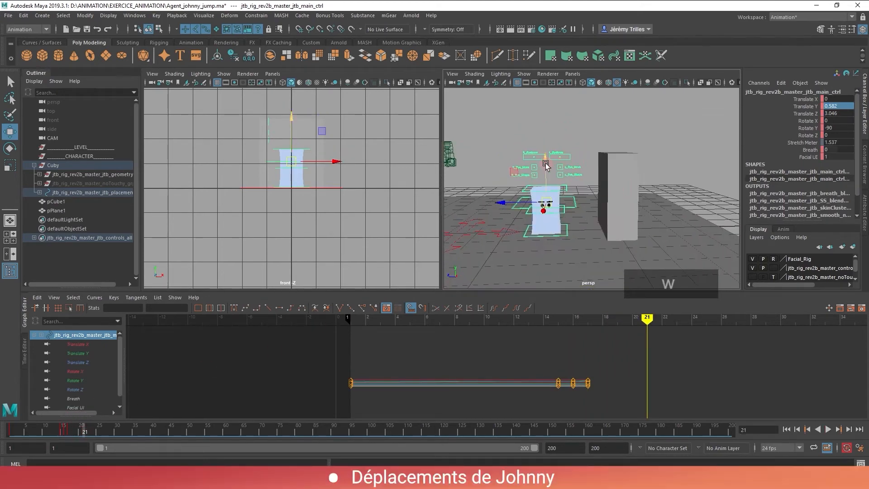
left_click_drag(547, 159, 548, 78)
middle_click_drag(567, 174, 568, 238, "alt")
left_click_drag(496, 189, 560, 189)
left_click_drag(599, 159, 599, 130)
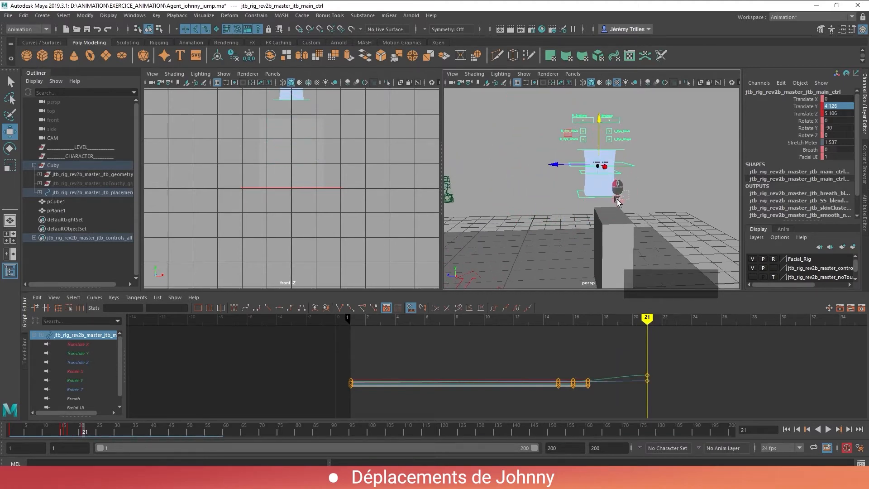
At frame 21, reset the lower control's Translate Y to 0 and set a key on the upper control
left_click(617, 199)
double_click(854, 106)
type("0")
key("Return")
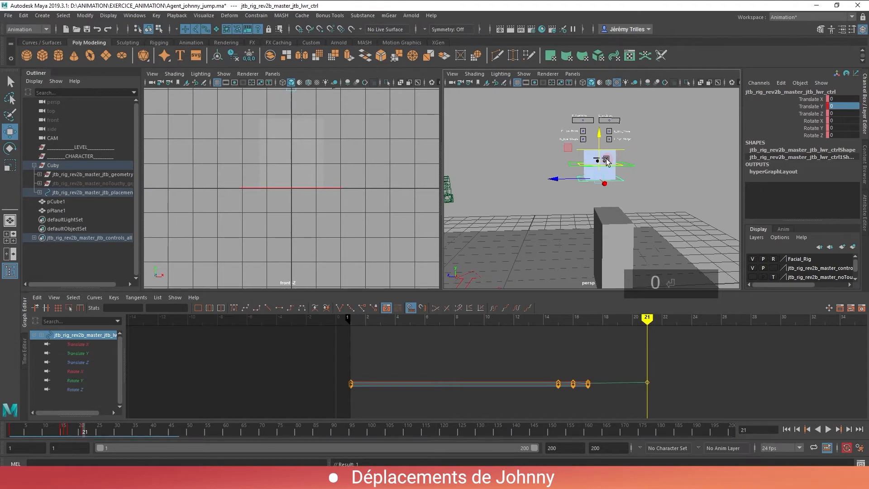
left_click(613, 151)
mouse_move(83, 427)
left_mouse_down()
mouse_move(74, 427)
mouse_move(84, 425)
left_mouse_up()
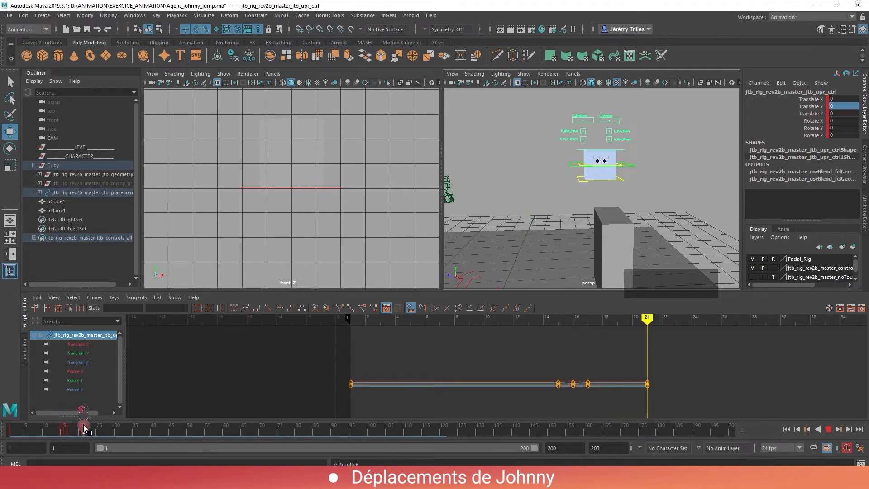
At frame 27, land the main control beyond the wall with Translate Y set to 0 and Translate Z at about 8.46
middle_click_drag(640, 181, 561, 147, "alt")
left_click(549, 136)
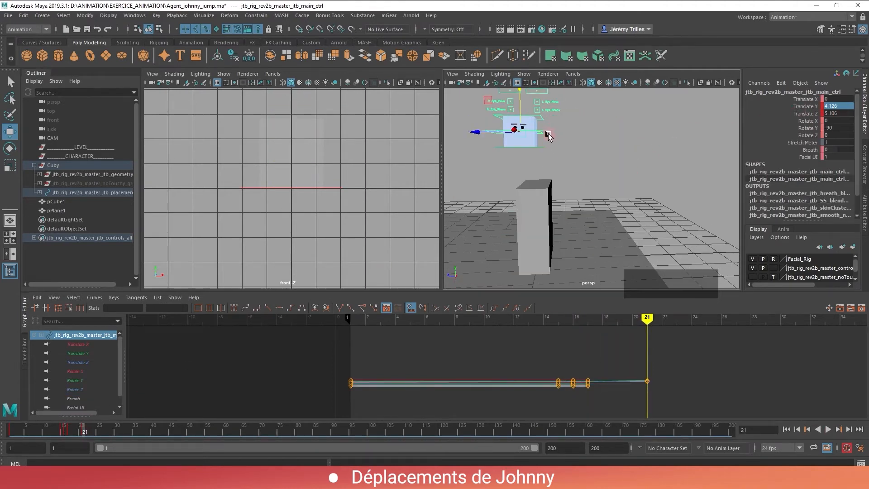
left_click_drag(81, 430, 105, 428)
key("w")
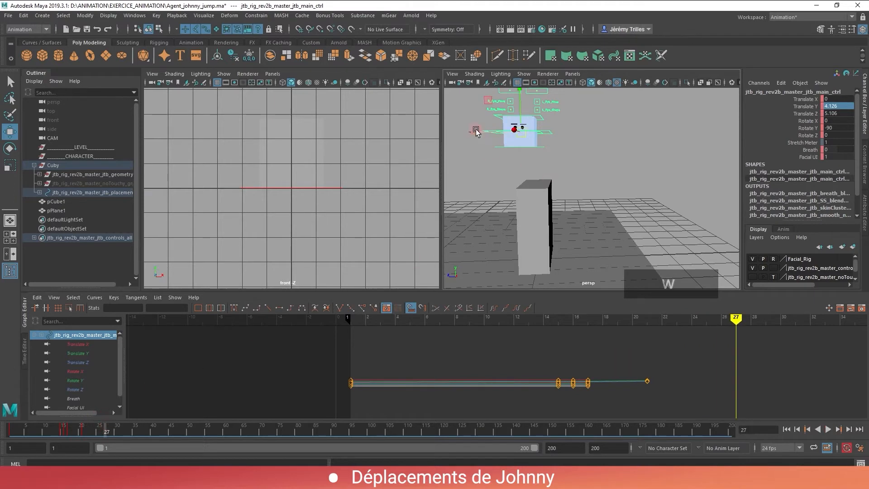
left_click_drag(476, 130, 540, 132)
left_click_drag(584, 108, 595, 204)
left_click(841, 107)
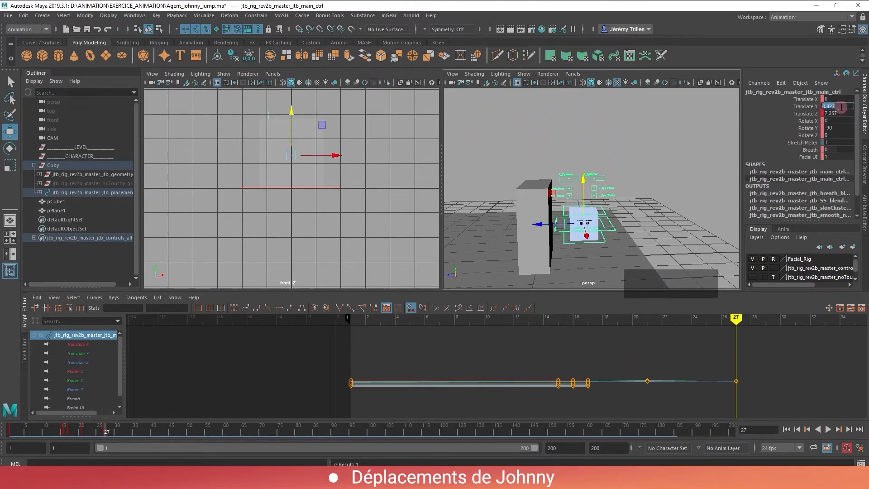
type("0")
key("Return")
left_click_drag(590, 242, 586, 183, "alt")
middle_click_drag(586, 183, 594, 220, "alt")
left_click_drag(536, 178, 576, 180)
Create an editable motion trail for the main control and scrub the timeline to check the jump arc
scroll(581, 196, "down", 6)
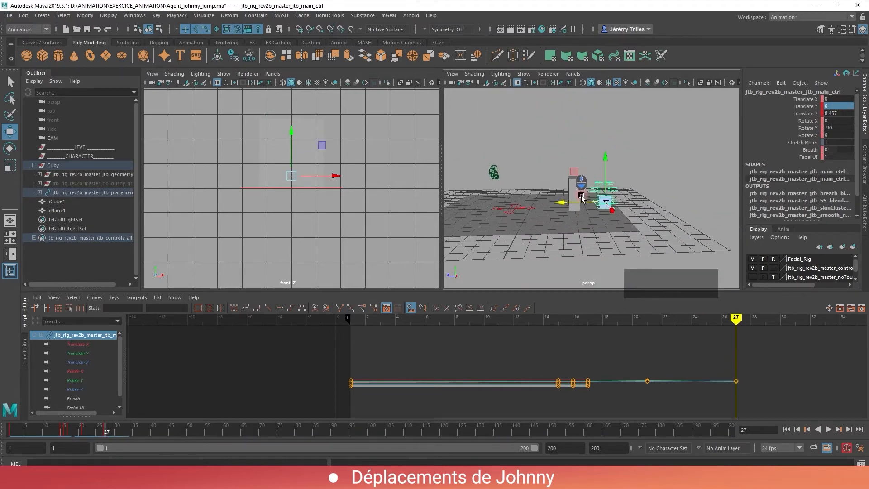
scroll(582, 198, "up", 5)
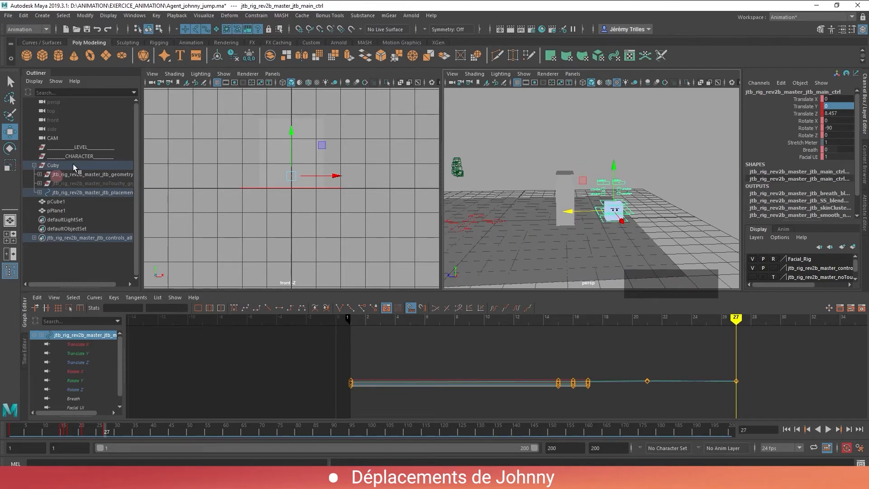
left_click(204, 15)
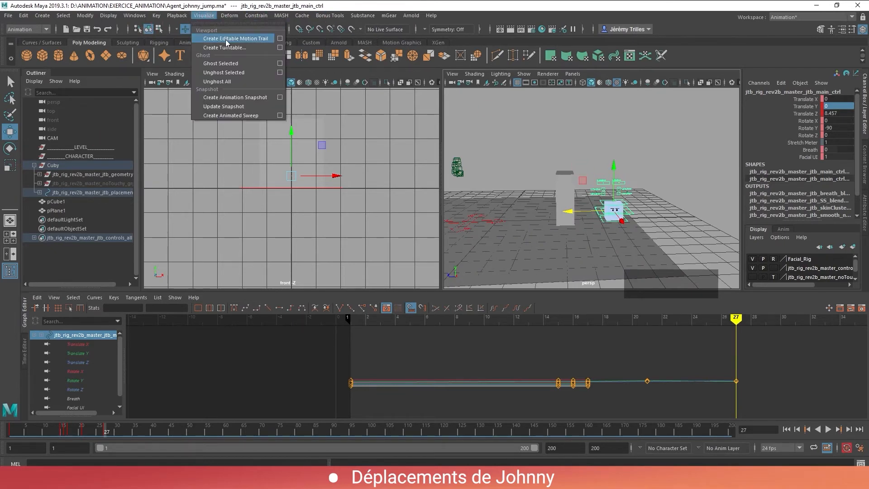
left_click(226, 39)
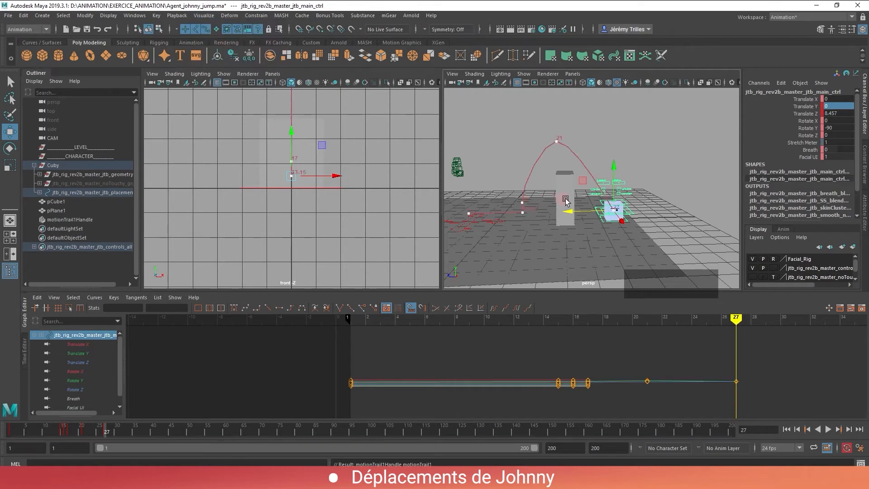
middle_click_drag(590, 173, 610, 164, "alt")
left_click(66, 426)
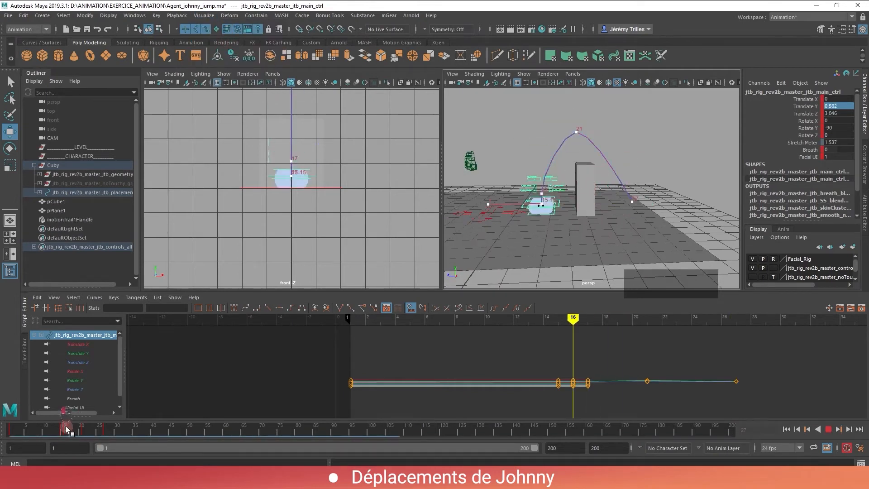
Play back the jump and, at frame 21, move the main control further over the wall to Translate Z about 5.74
key("space")
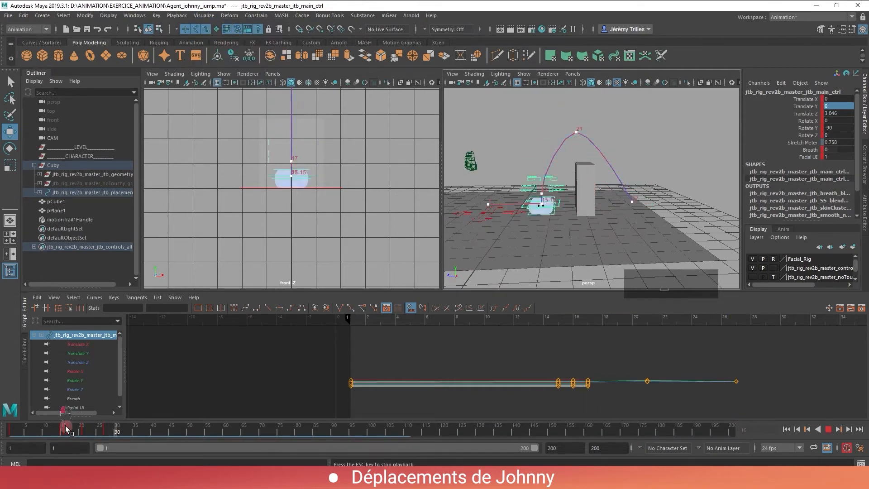
left_click_drag(65, 426, 89, 427)
left_click_drag(534, 132, 537, 132)
left_click_drag(537, 132, 541, 132)
left_click_drag(82, 425, 41, 427)
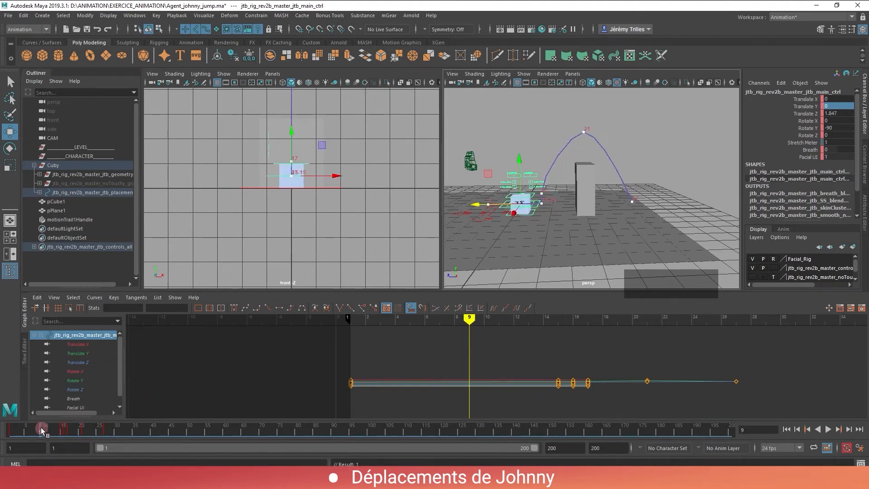
key("space")
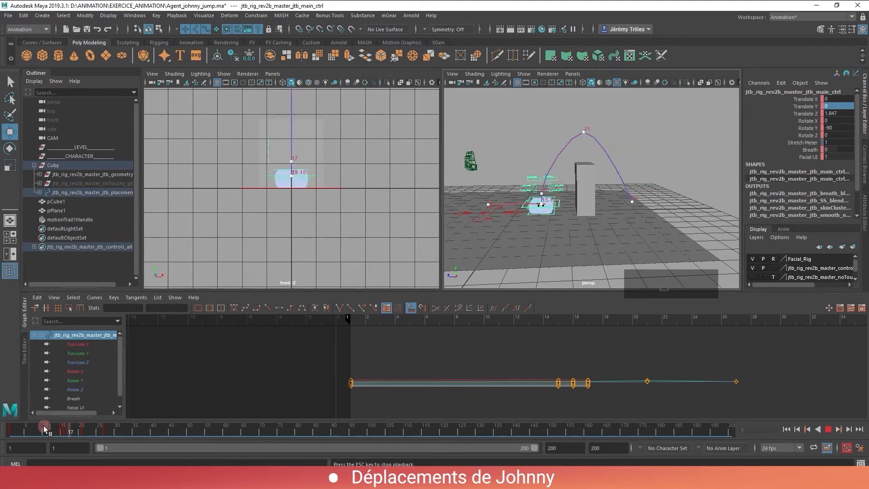
key("Escape")
left_click_drag(542, 131, 546, 131)
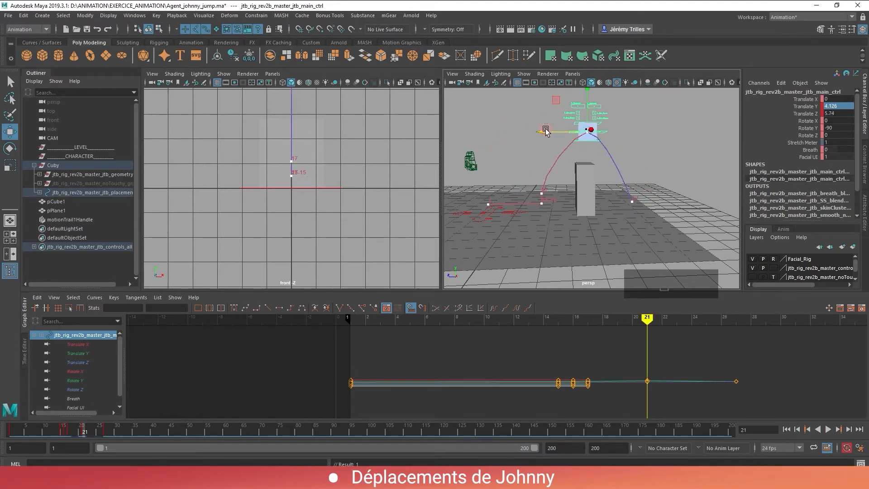
At frame 19, move the main control up and toward the wall to about Translate Y 3.84 and Translate Z 4.66
left_click(58, 430)
key("space")
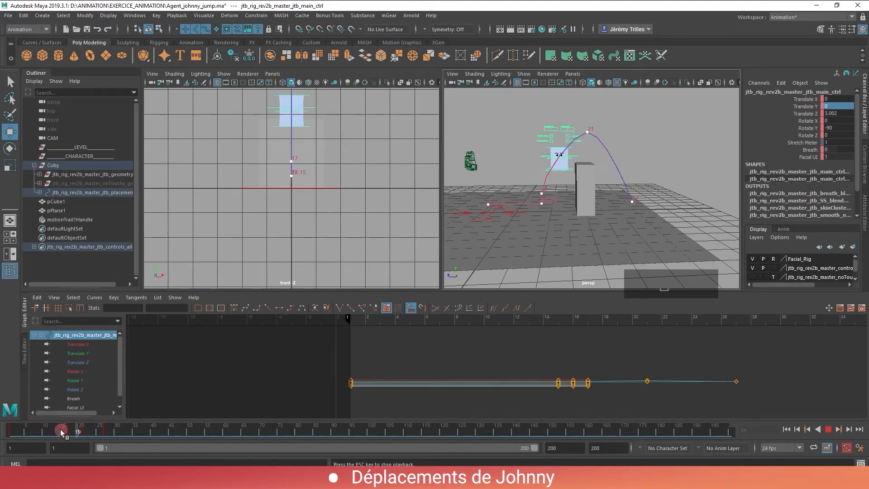
left_click(78, 427)
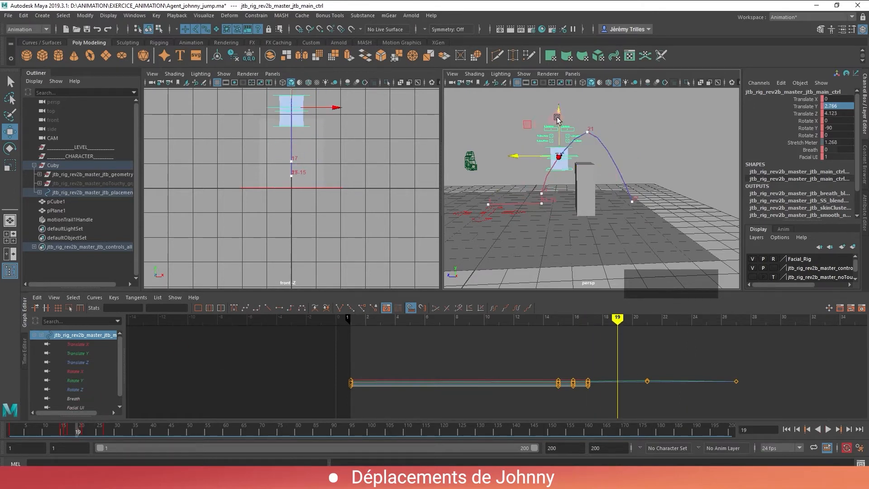
mouse_move(558, 118)
left_mouse_down()
mouse_move(563, 138)
mouse_move(571, 112)
left_mouse_up()
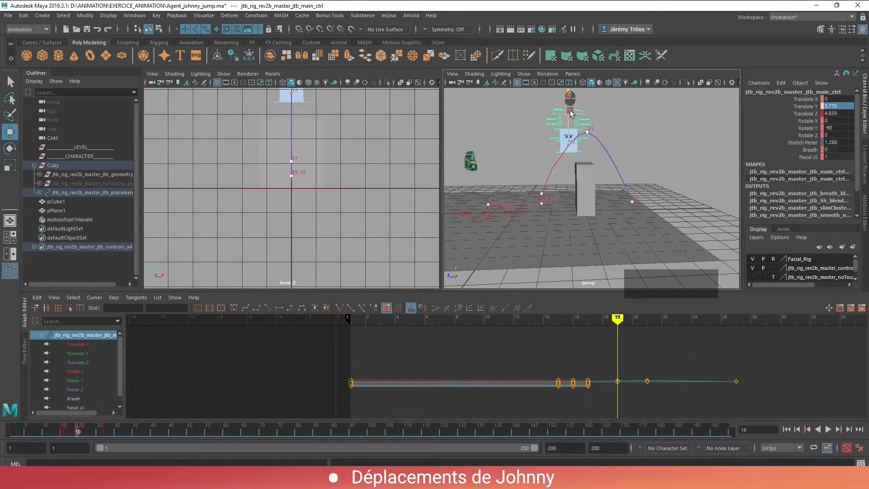
At frame 23, raise the main control to Translate Y of about 3.72 to round the descending side of the arc
left_click_drag(71, 433, 92, 432)
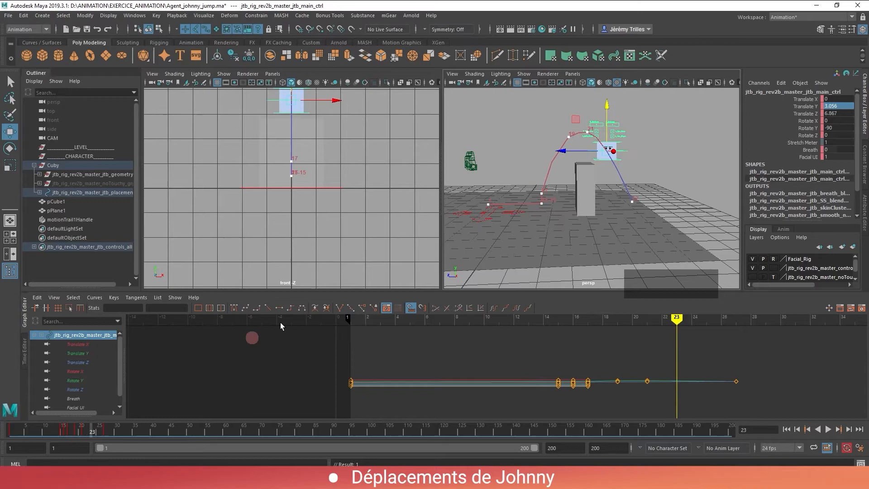
left_click(601, 112)
key("ctrl+z")
left_click_drag(607, 116, 607, 110)
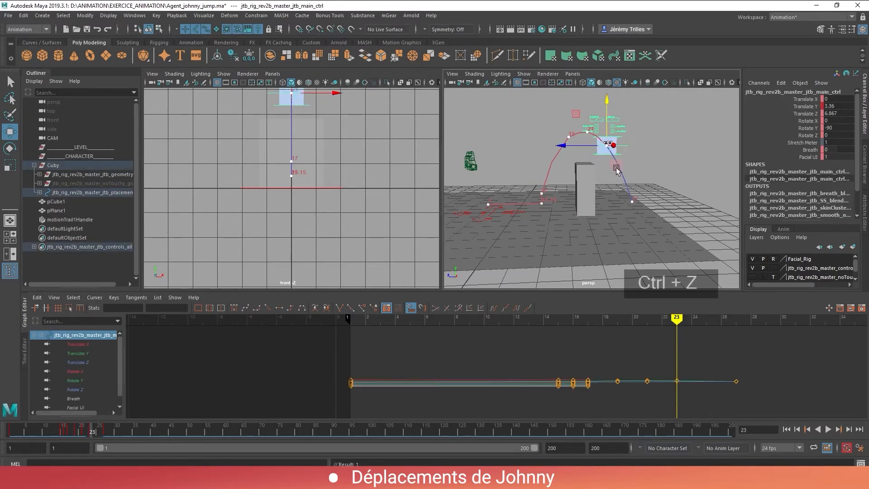
scroll(616, 177, "up", 3)
middle_click_drag(616, 172, 595, 208, "alt")
left_click(625, 169)
key("ctrl+z")
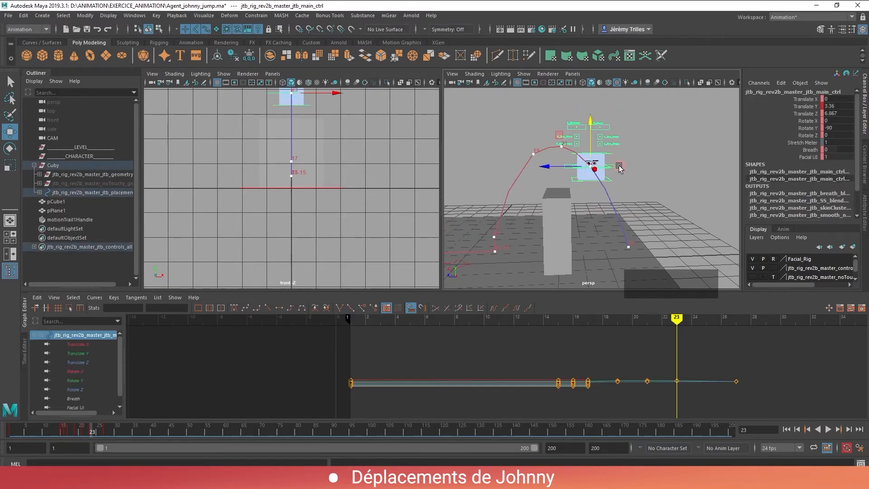
left_click_drag(590, 136, 590, 123)
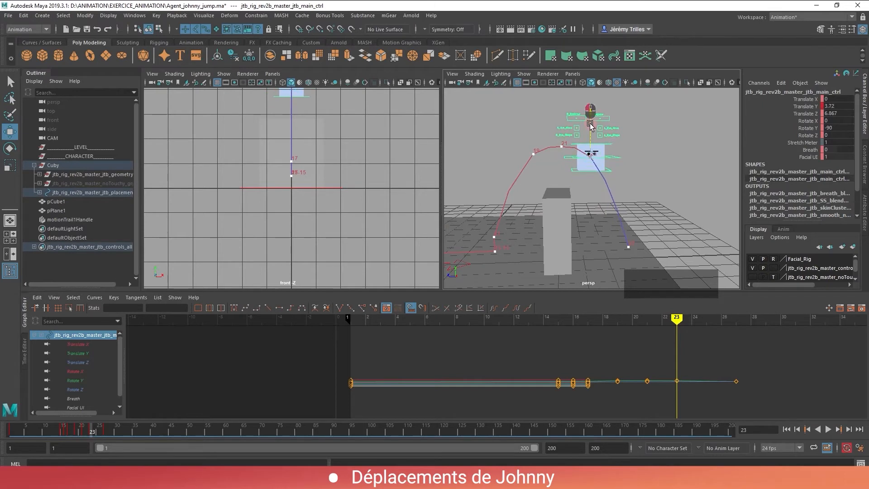
Review the jump's motion by playing and scrubbing around frame 19 and viewing the whole arc
left_click(66, 428)
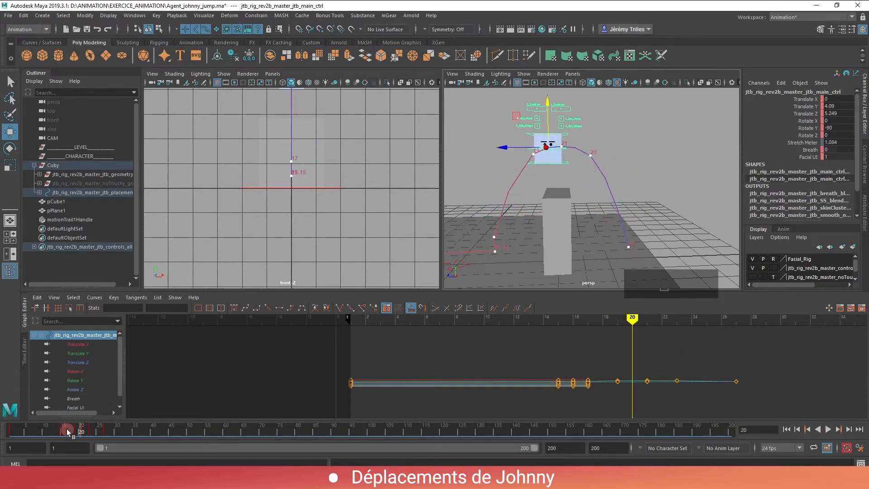
left_click_drag(67, 428, 78, 430)
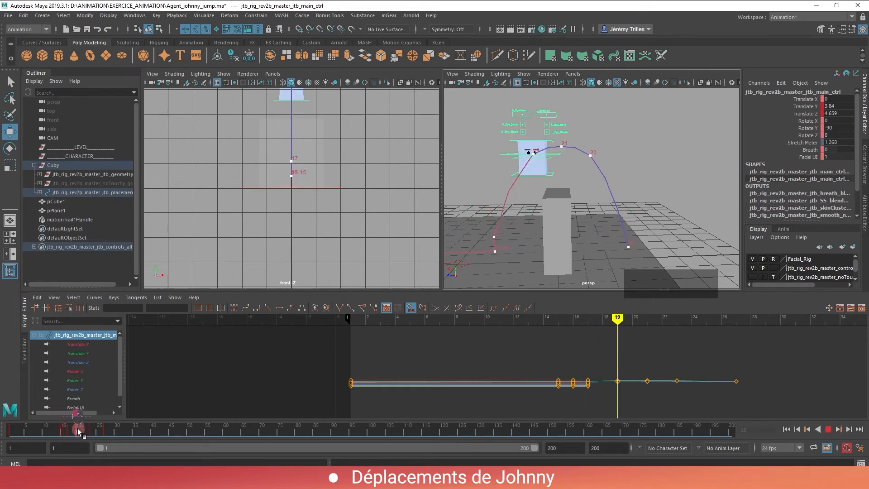
left_click(77, 431)
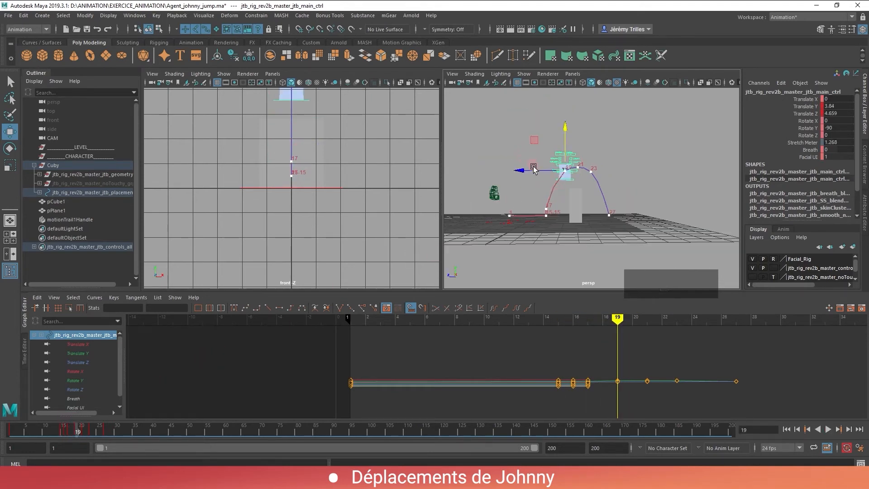
right_click_drag(534, 169, 566, 192, "alt")
Select all of the character's controls and set the end of the playback range to frame 60
left_click_drag(493, 134, 537, 192)
left_click(199, 364)
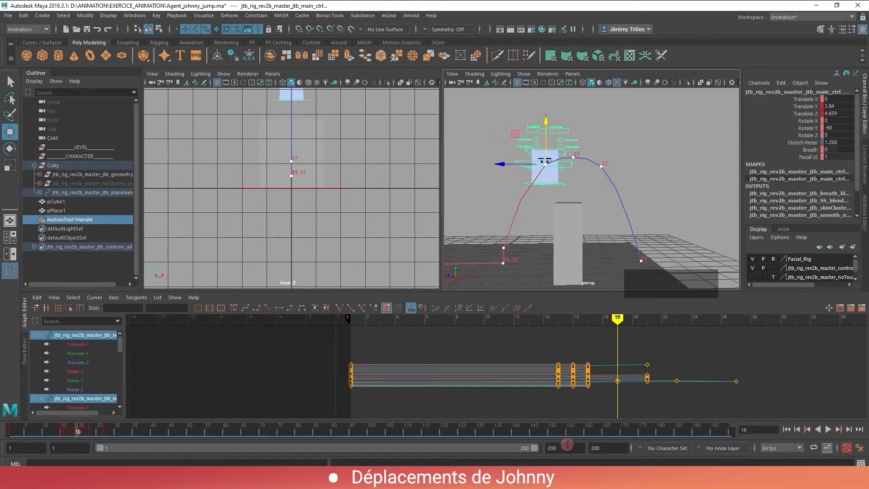
key("Return")
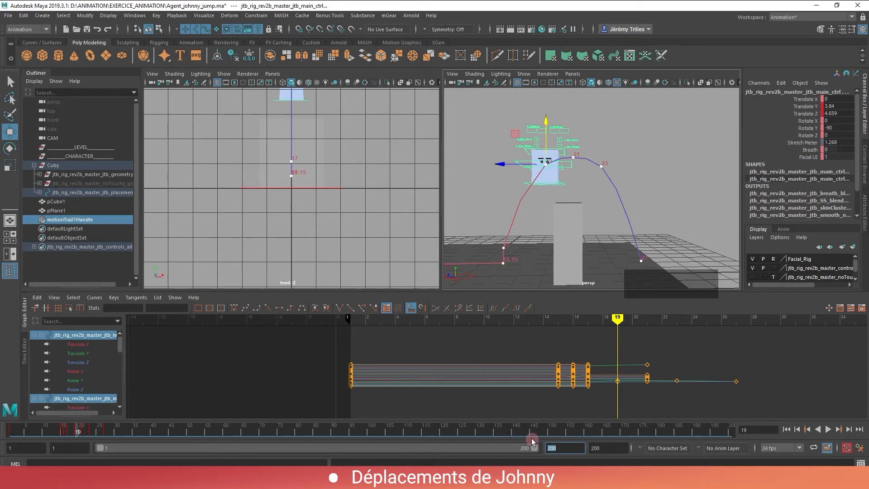
key("Return")
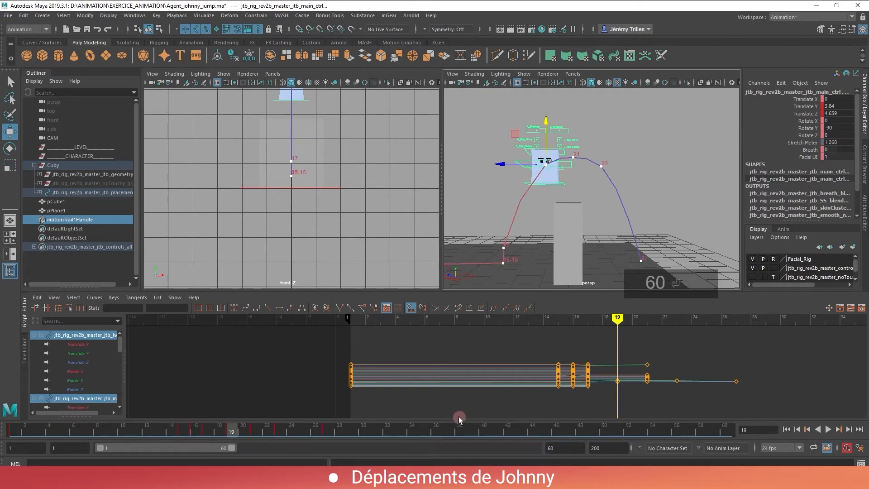
Shift all jump keys from frame 19 onward one frame later and play back the animation
left_click_drag(229, 440, 303, 435)
left_click_drag(178, 430, 152, 428)
key("alt+v")
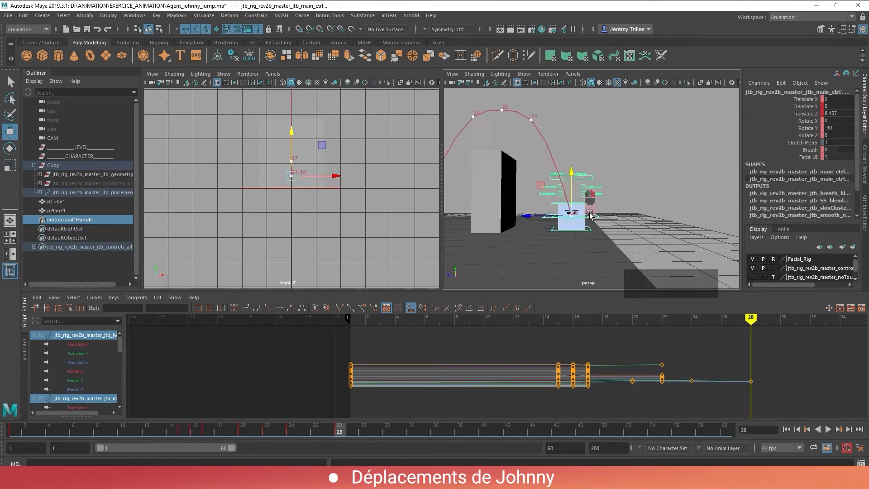
Select the upper control on the landed cube and set a key at frame 28
right_click_drag(590, 200, 602, 231, "alt")
key("w")
left_click(586, 212)
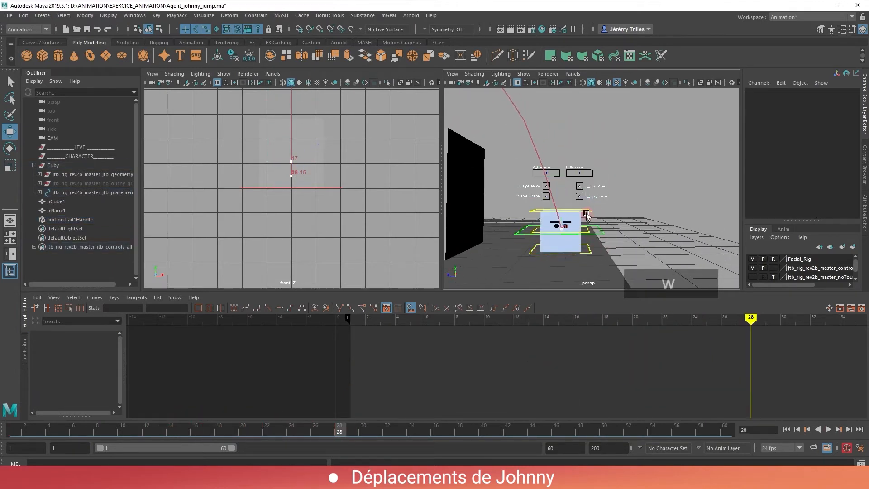
left_click(586, 210)
key("s")
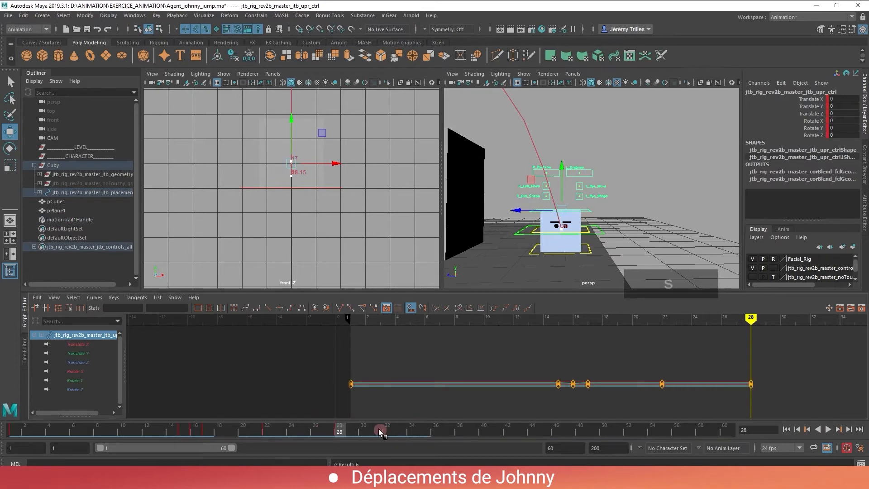
Set keys on the main control at frames 27 and 28
left_click_drag(330, 427, 332, 430)
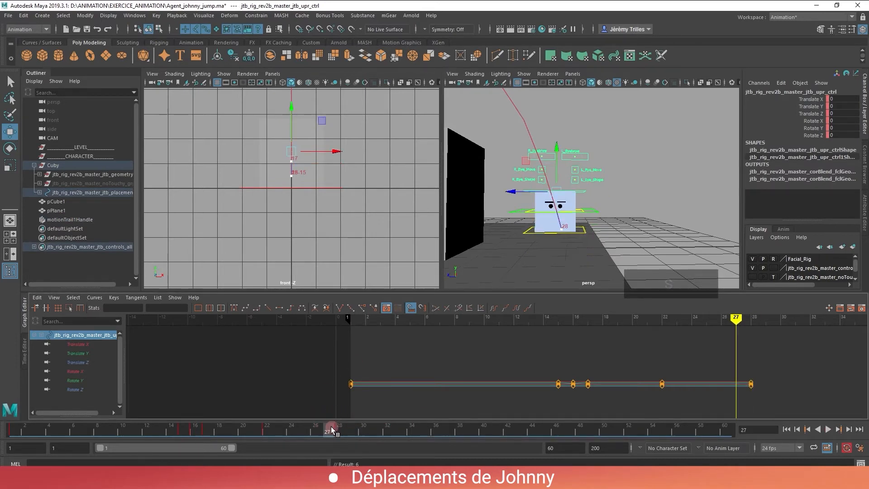
left_click(594, 214)
left_click(382, 393)
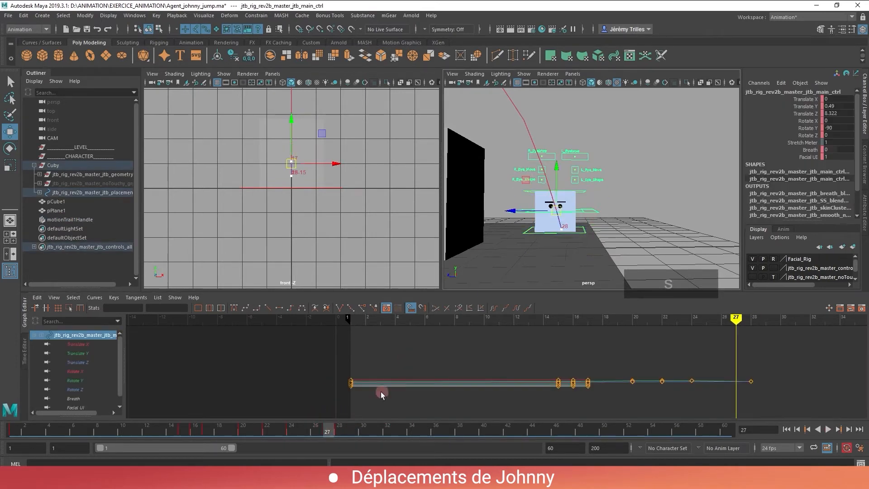
key("s")
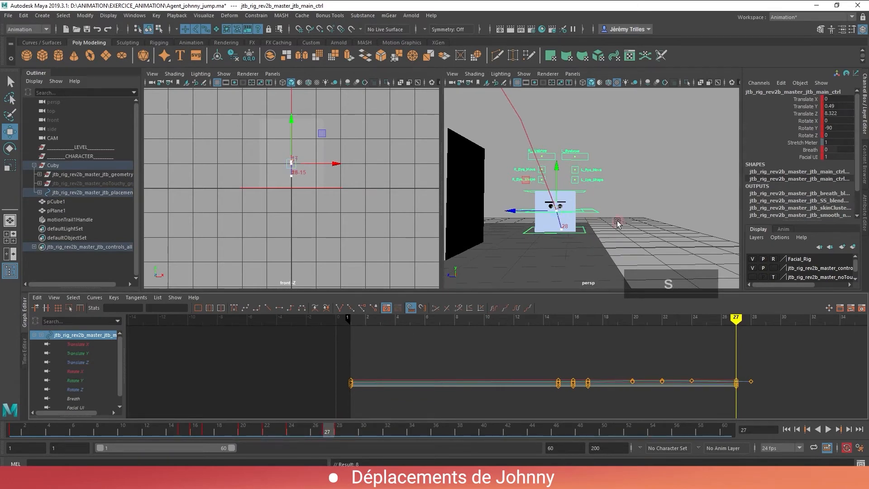
left_click(338, 433)
key("s")
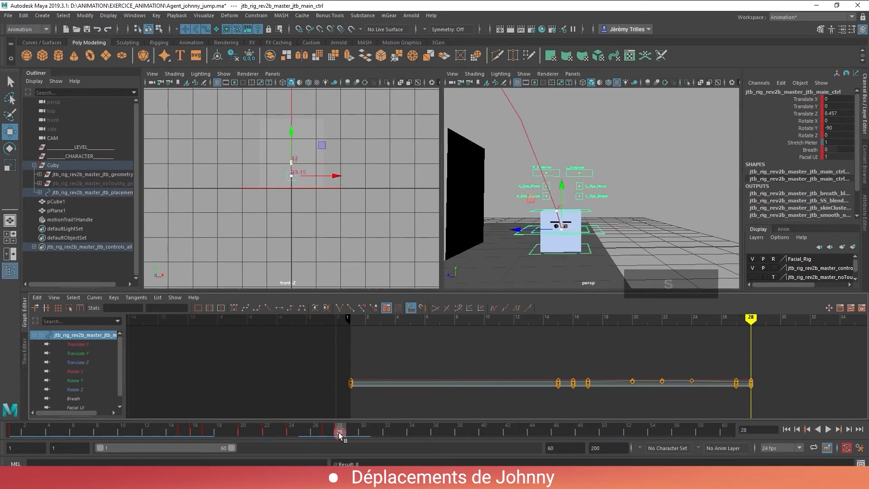
At frame 27, tilt the main control to Rotate X -90, Rotate Y about -80.36 and Rotate Z 90
left_click_drag(339, 434, 332, 432)
key("e")
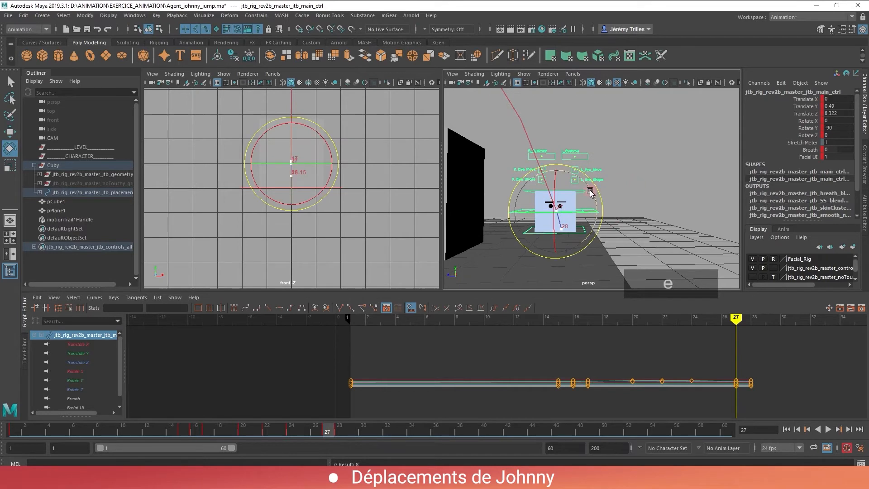
left_click_drag(591, 192, 583, 231)
key("w")
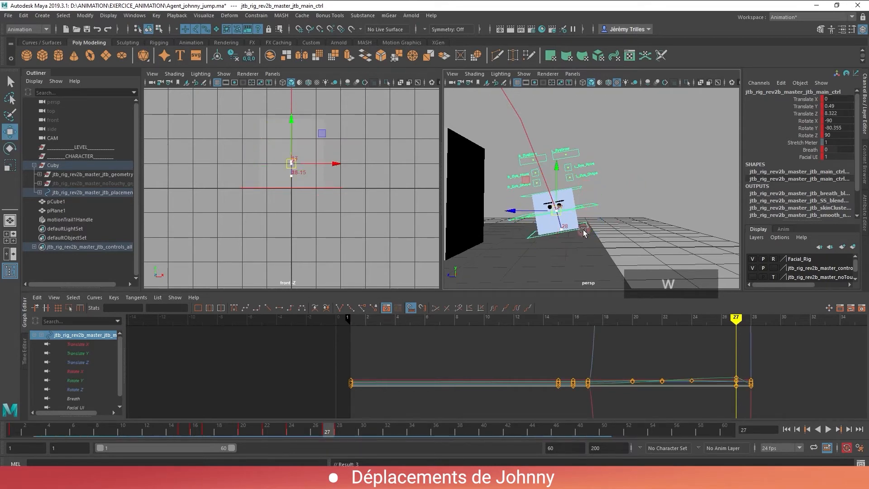
left_click_drag(330, 428, 330, 428)
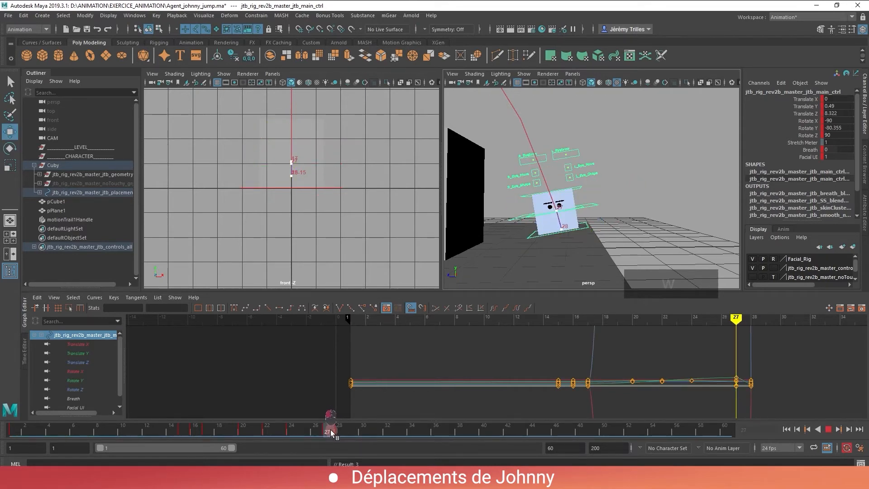
Select the lower control and set a key on it at frame 28
left_click(582, 228)
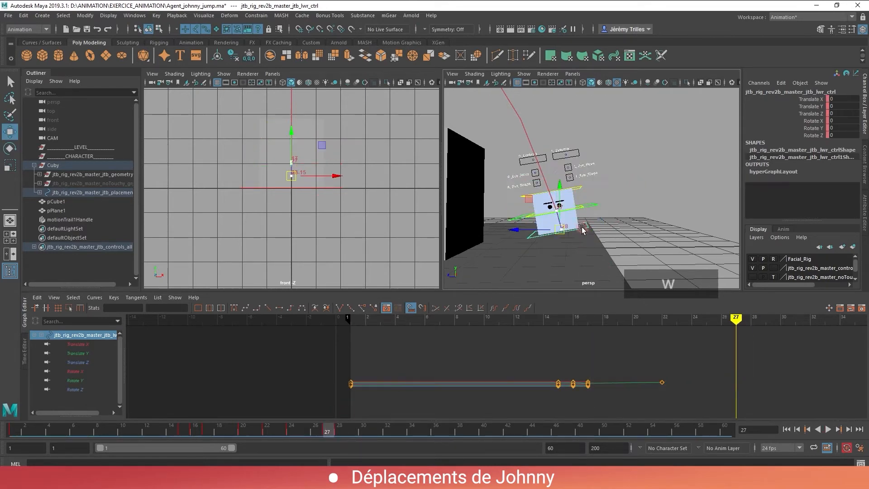
left_click(338, 431)
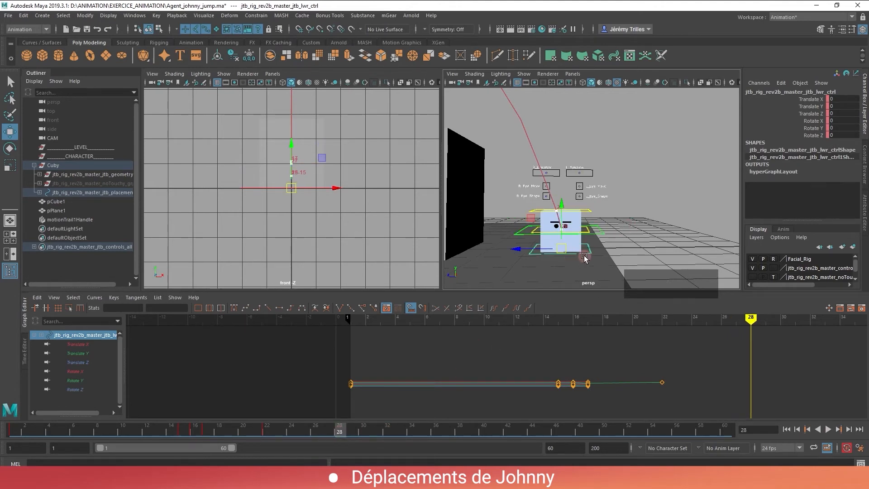
key("s")
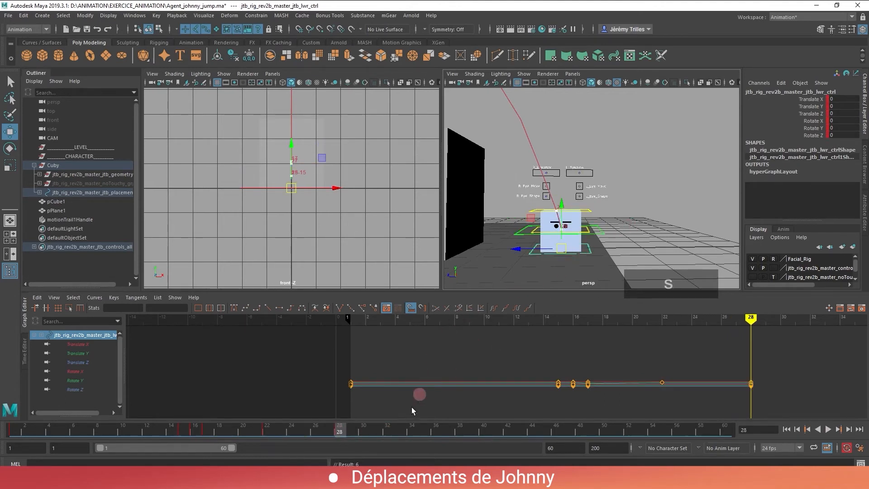
At frame 27, stretch the lower control down to the ground at Translate Y about -0.49 and rotate it to Rotate Z about -9
left_click(327, 431)
left_click_drag(561, 227, 565, 239)
key("e")
mouse_move(586, 206)
left_mouse_down()
mouse_move(592, 213)
mouse_move(565, 197)
mouse_move(588, 219)
left_mouse_up()
key("w")
key("e")
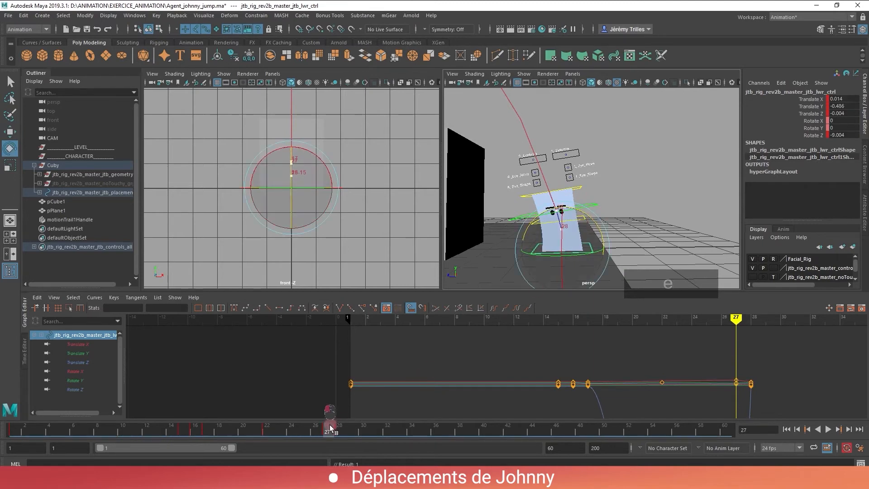
Play back the landing and set keys on the upper control at frames 27 and 31
key("alt+v")
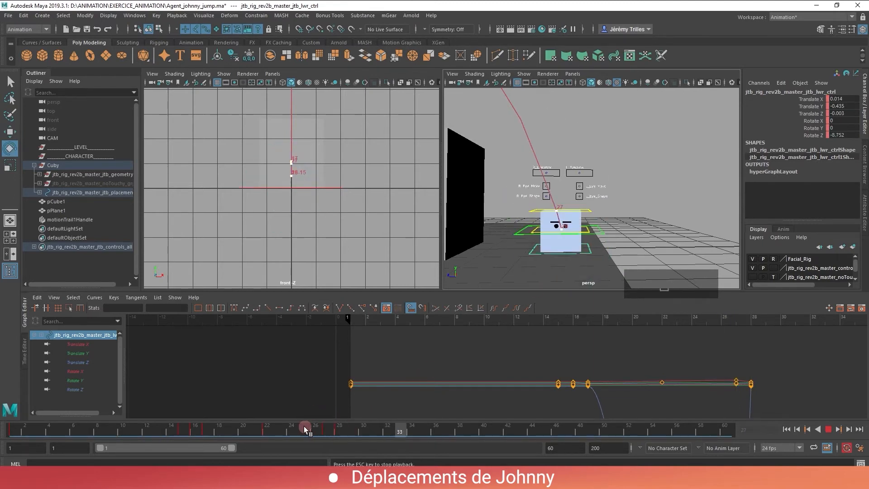
left_click(314, 427)
left_click_drag(314, 428, 340, 430)
key("w")
left_click(586, 210)
key("s")
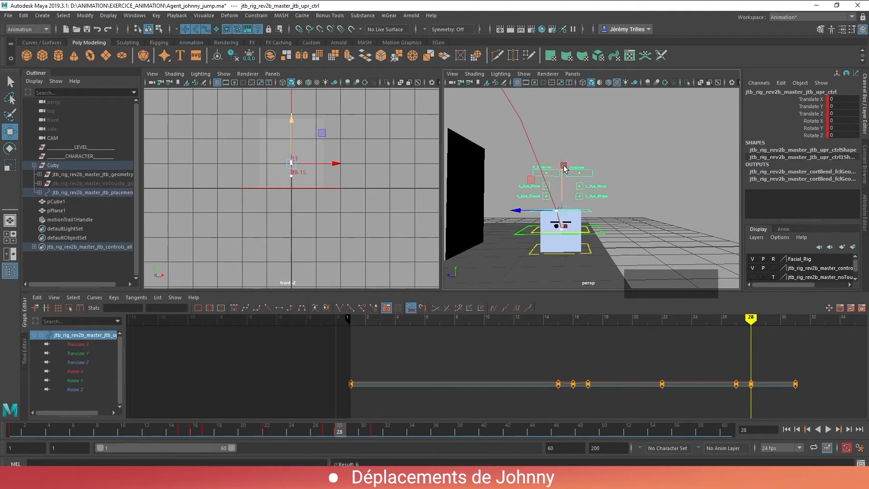
Lower the upper control at frame 28 to squash the cube, and raise it to Translate Y about 0.07 at frame 30
left_click_drag(564, 167, 566, 174)
left_click_drag(344, 435, 365, 431)
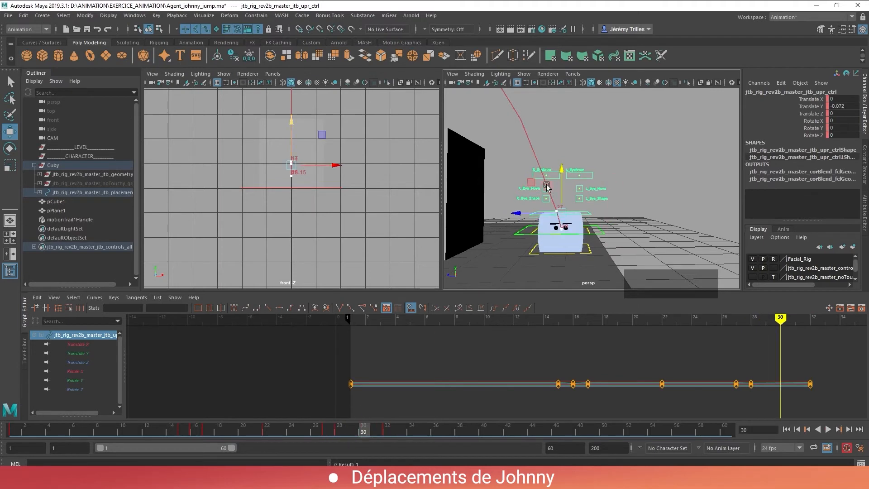
left_click_drag(558, 185, 561, 180)
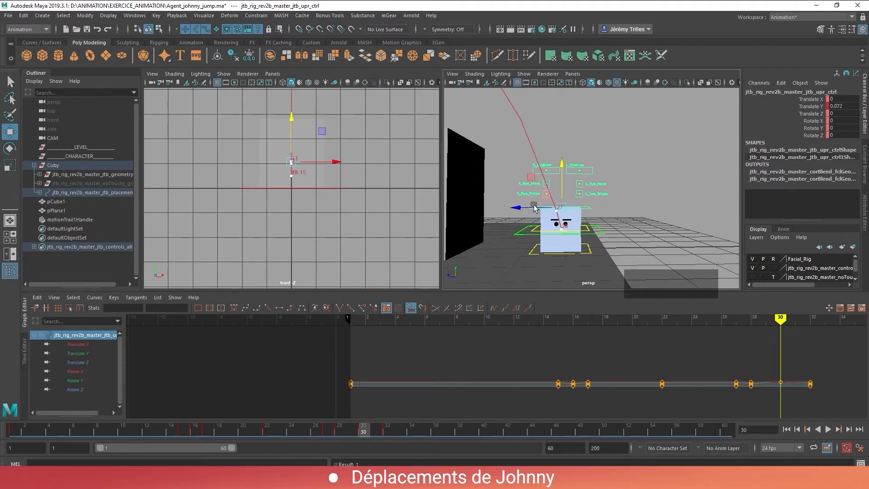
Play back the animation and scrub through the landing and take-off to review the cube's deformation
key("alt+v")
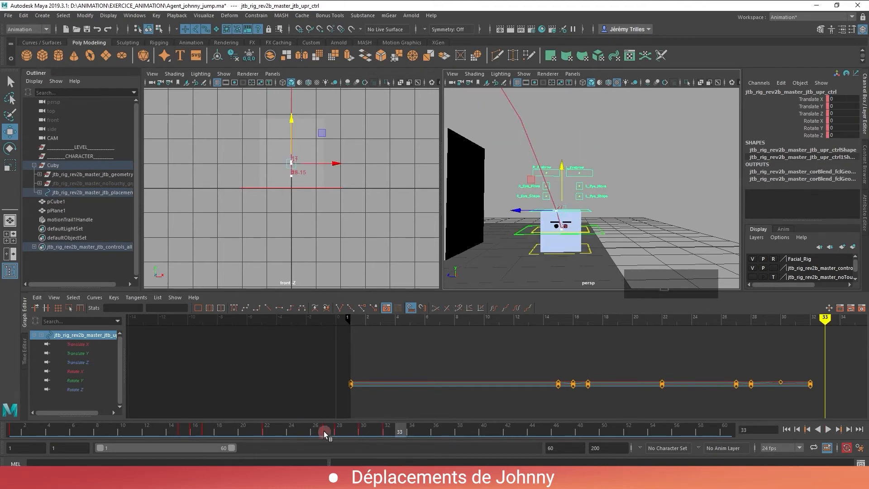
left_click(344, 433)
mouse_move(344, 434)
left_mouse_down()
mouse_move(398, 434)
mouse_move(317, 434)
mouse_move(398, 438)
mouse_move(268, 424)
left_mouse_up()
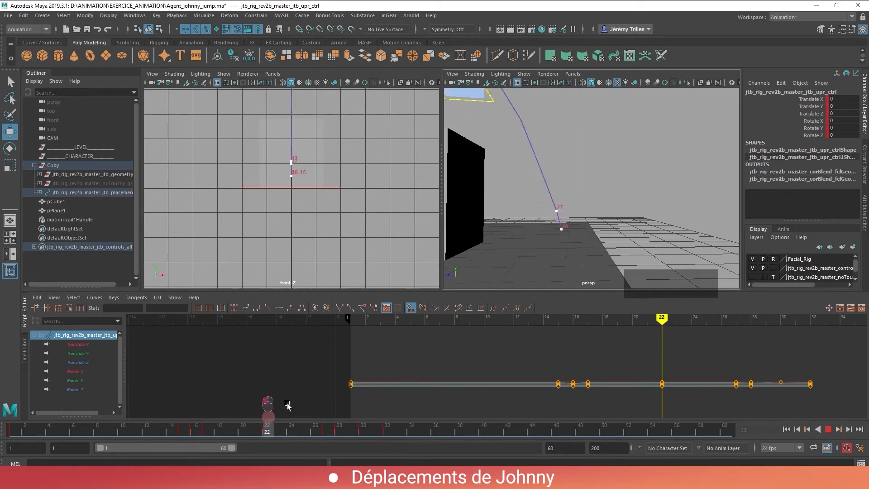
scroll(603, 248, "down", 5)
scroll(602, 250, "up", 5)
left_click(167, 430)
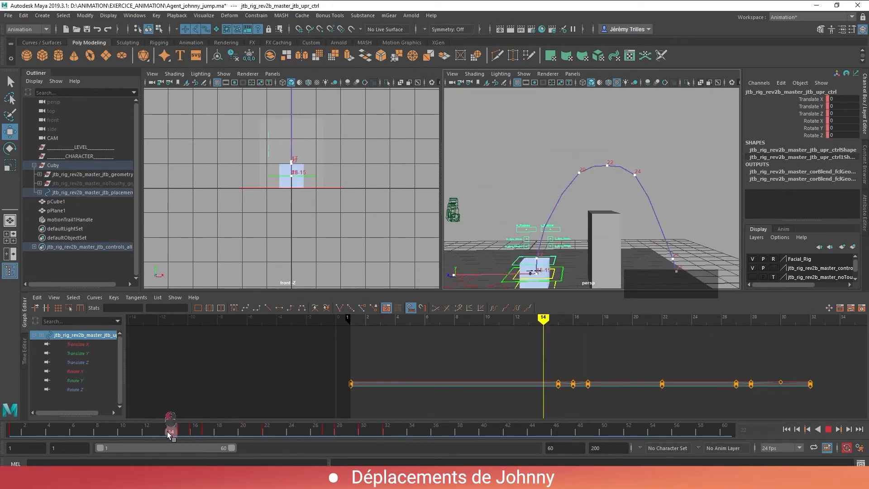
key("alt+v")
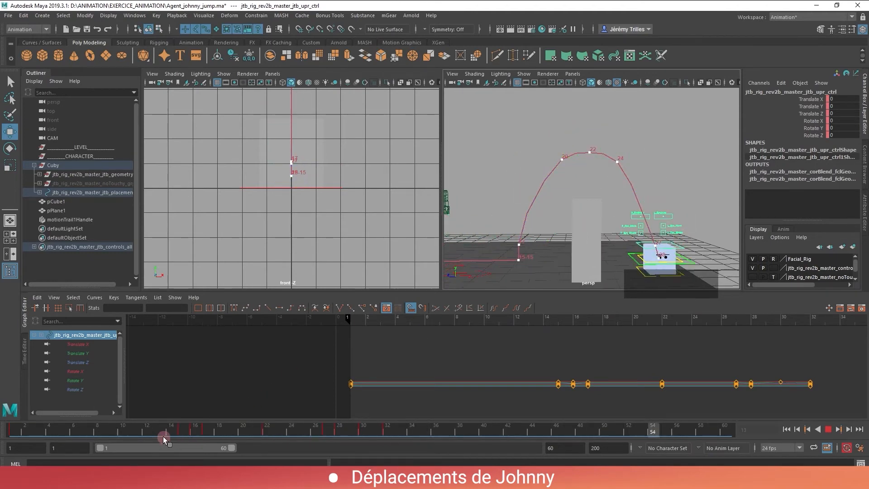
left_click(193, 430)
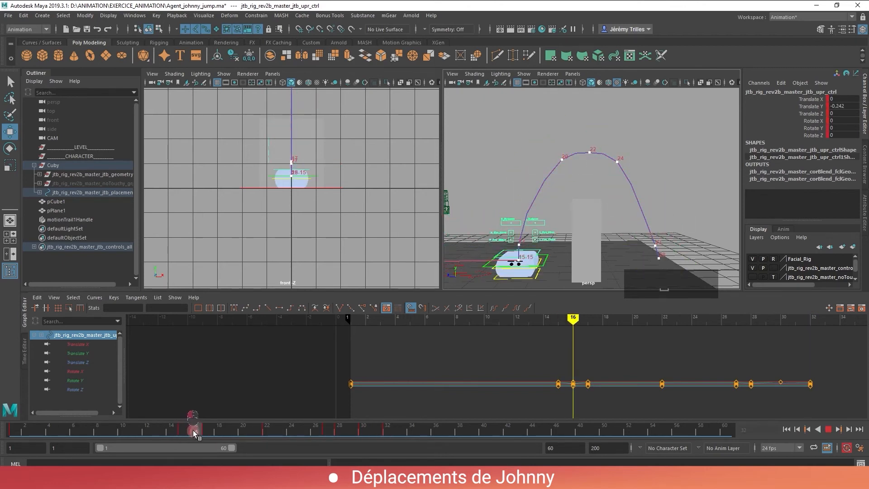
At frame 17, tilt the upper control to Rotate Z about -6.9 and shift it to Translate X about 0.22
left_click_drag(193, 430, 207, 431)
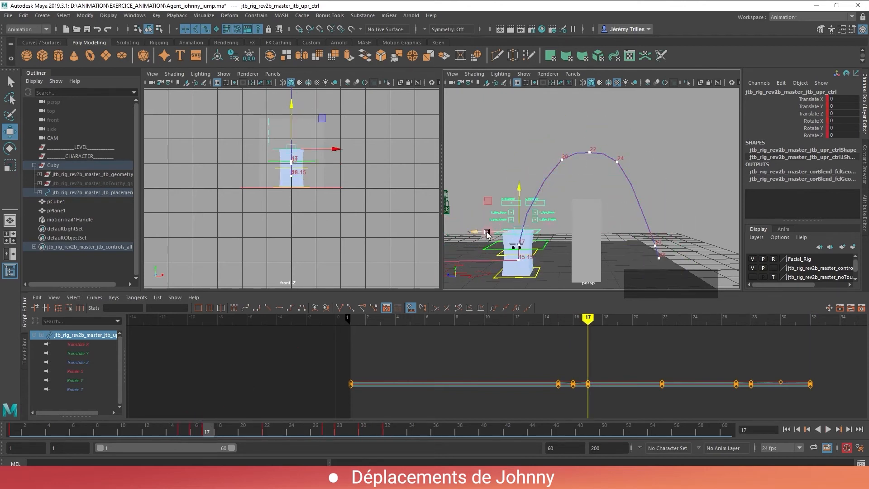
key("e")
left_click_drag(550, 200, 561, 213)
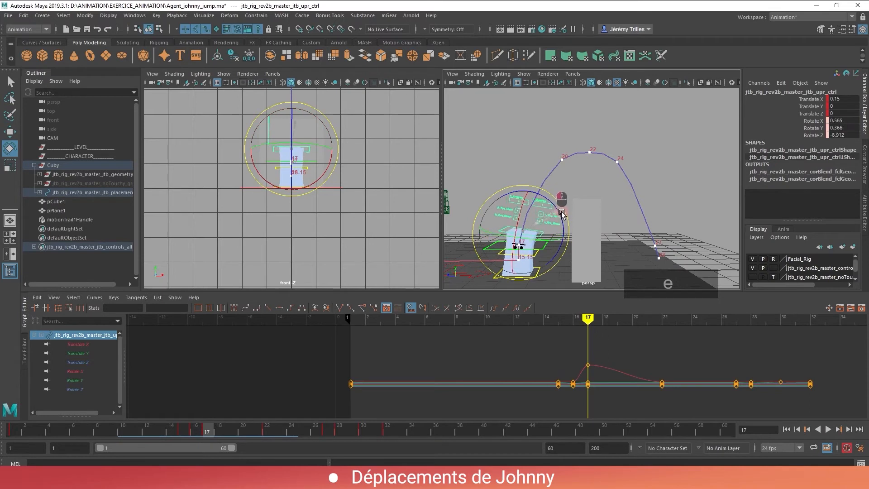
key("w")
left_click_drag(489, 233, 491, 234)
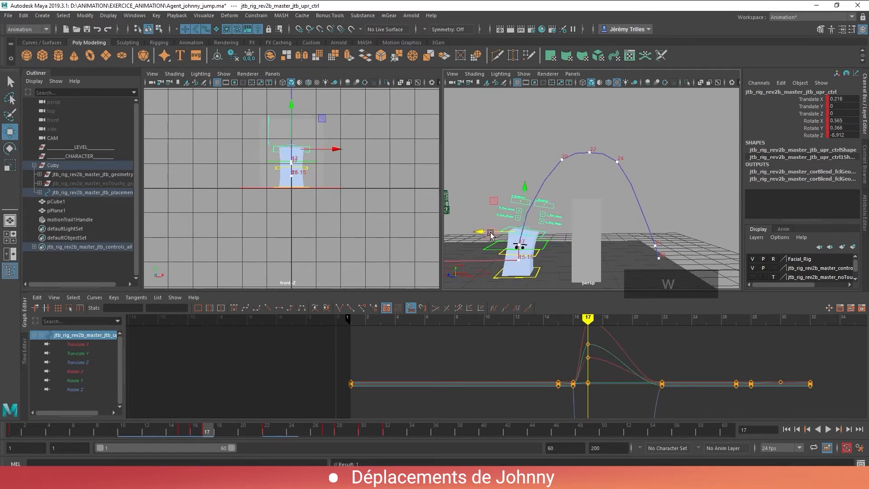
left_click(273, 386)
Select the main control and review the jump between frames 17 and 24 by playing and scrubbing the animation
left_click_drag(202, 431, 291, 433)
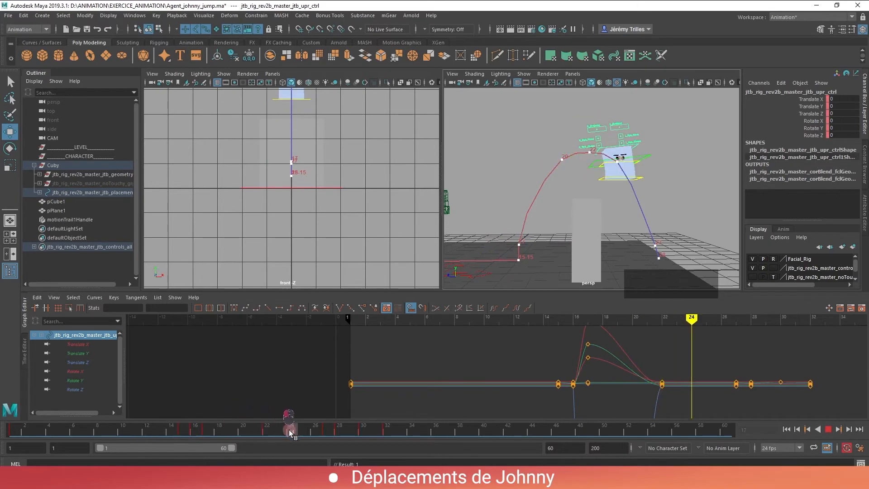
key("w")
left_click(599, 167)
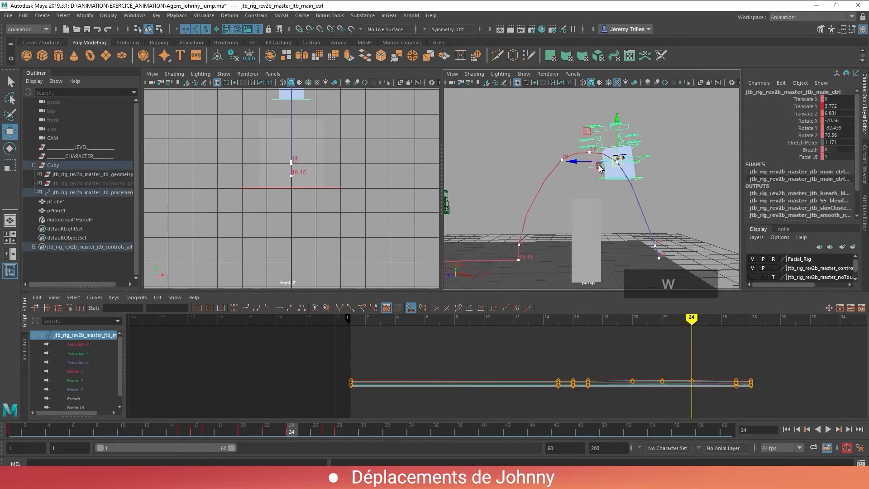
key("alt+v")
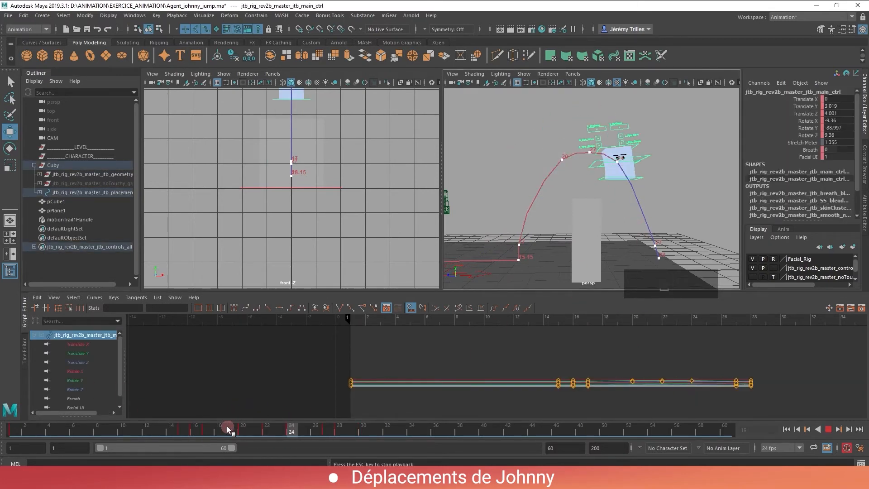
mouse_move(210, 426)
left_mouse_down()
mouse_move(317, 426)
mouse_move(205, 426)
left_mouse_up()
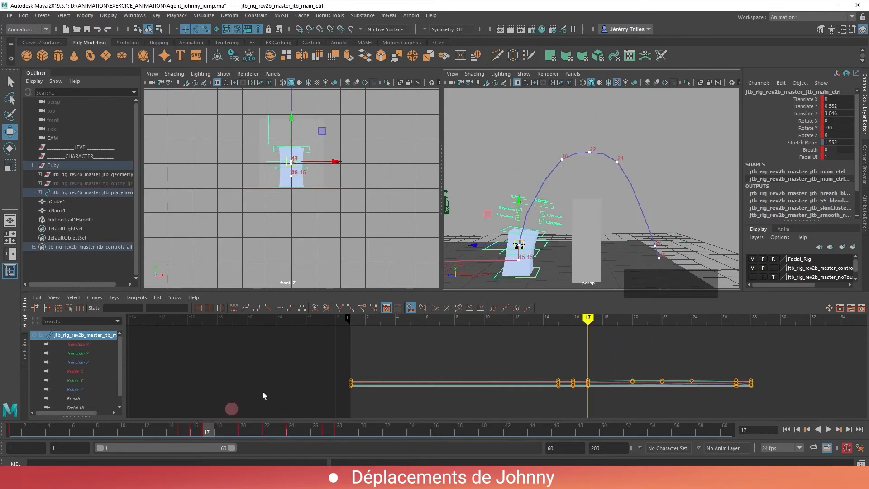
left_click(565, 229)
left_click(543, 247)
scroll(545, 246, "up", 4)
middle_click_drag(545, 246, 584, 222, "alt")
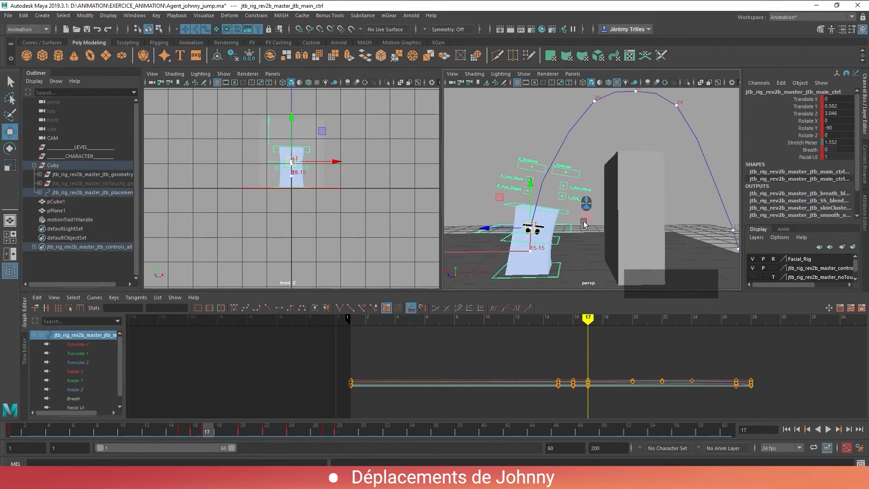
left_click_drag(219, 430, 271, 429)
middle_click_drag(701, 148, 679, 215, "alt")
Select the upper control, frame its animation curves and isolate the Translate Y curve
left_click(624, 144)
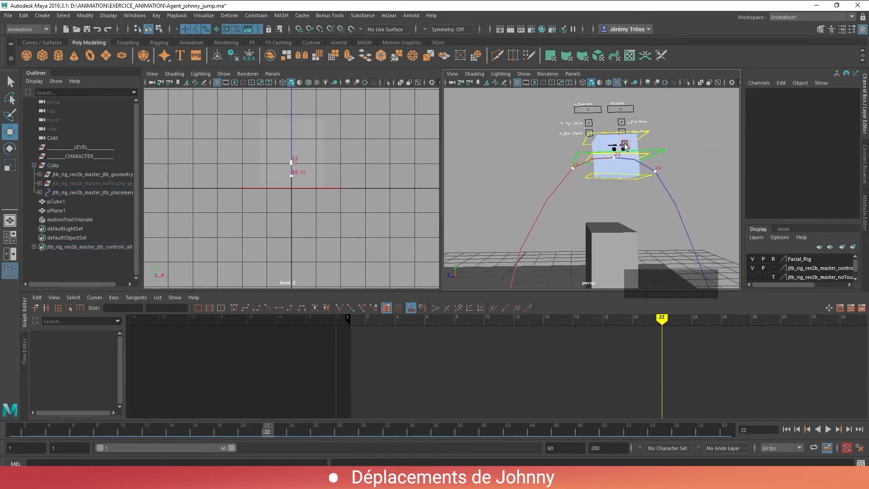
left_click(611, 133)
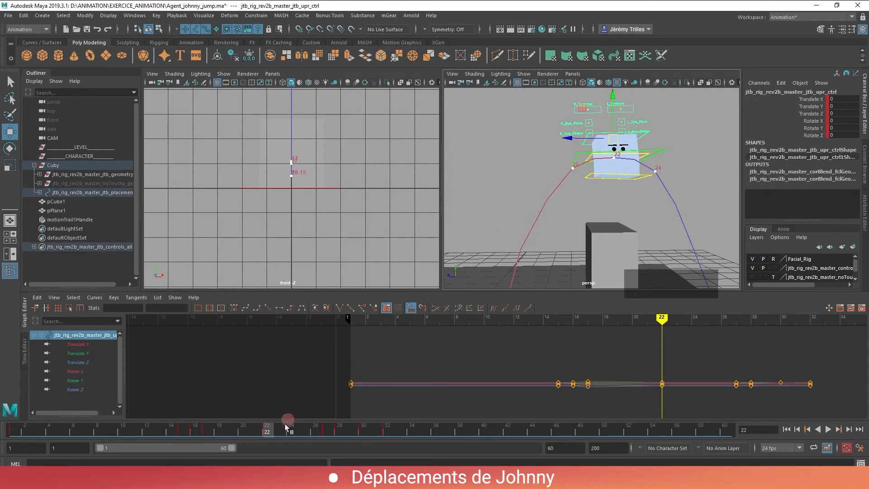
left_click_drag(284, 424, 257, 427)
left_click_drag(675, 182, 662, 175, "alt")
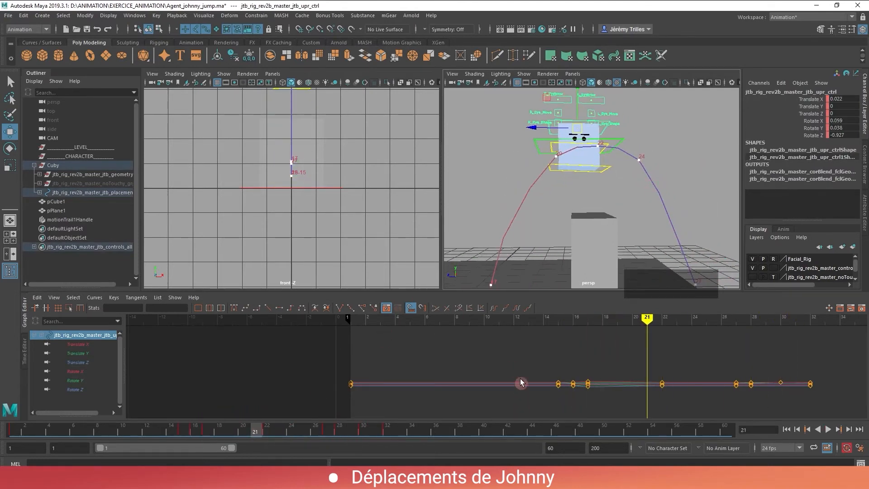
left_click_drag(523, 353, 842, 408)
key("f")
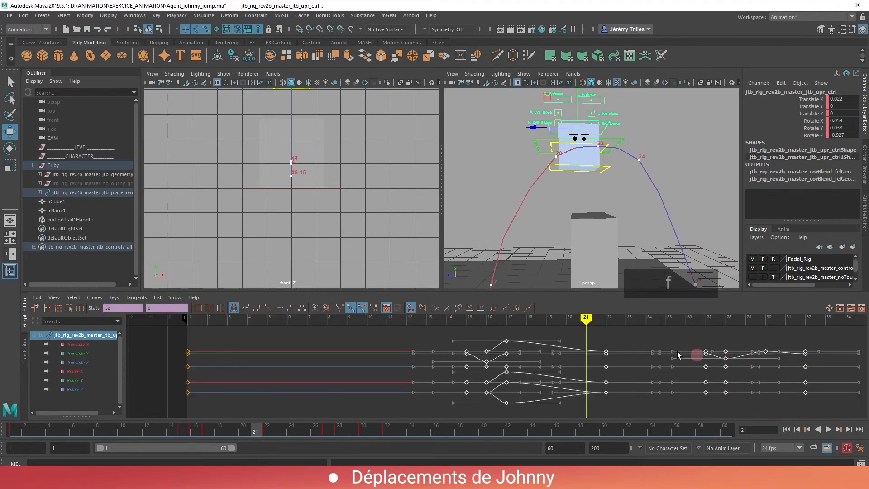
left_click(645, 336)
left_click(82, 354)
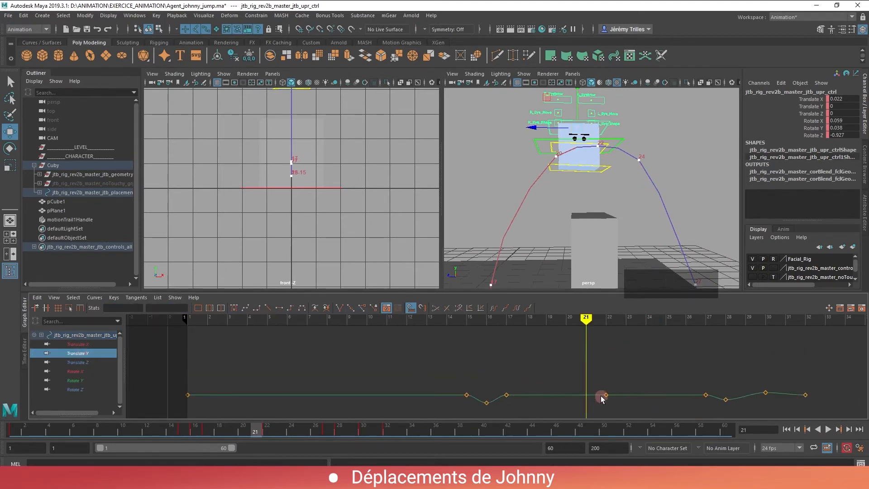
Compare the Translate Y curve with the poses at frames 16, 21 and 30, and frame its landing keys
mouse_move(201, 428)
left_mouse_down()
mouse_move(189, 429)
mouse_move(204, 439)
left_mouse_up()
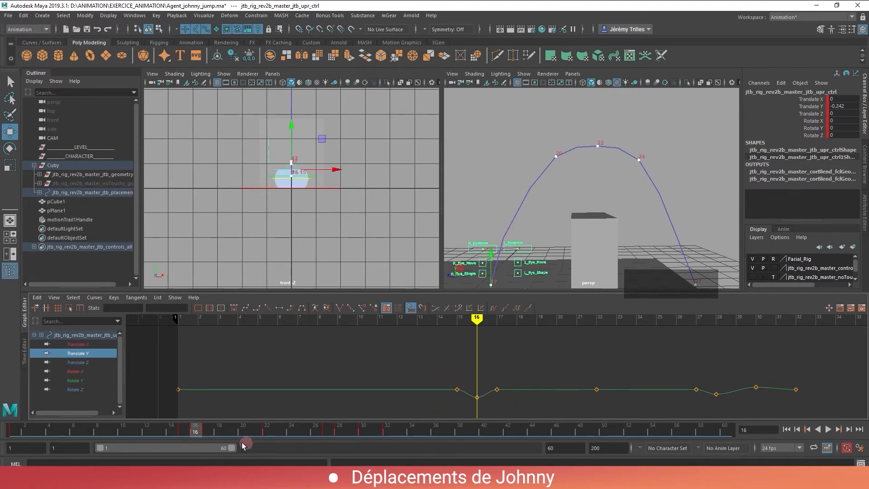
left_click_drag(202, 435, 256, 433)
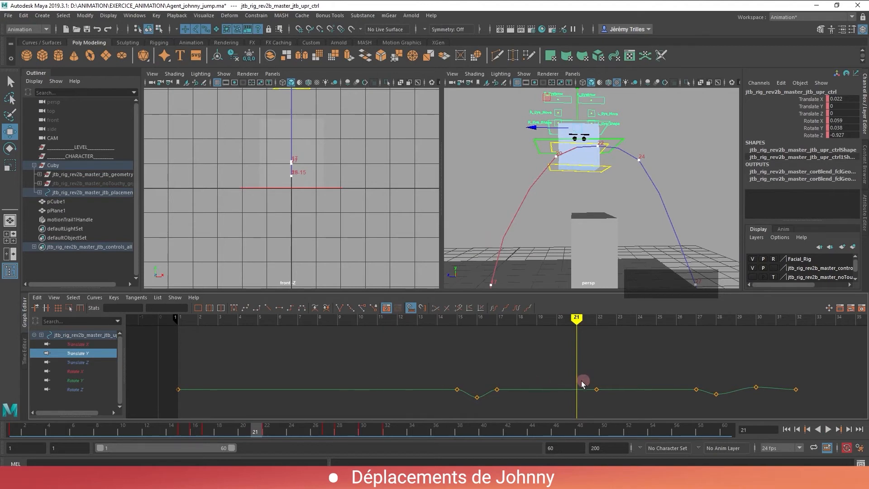
left_click_drag(291, 420, 365, 431)
key("w")
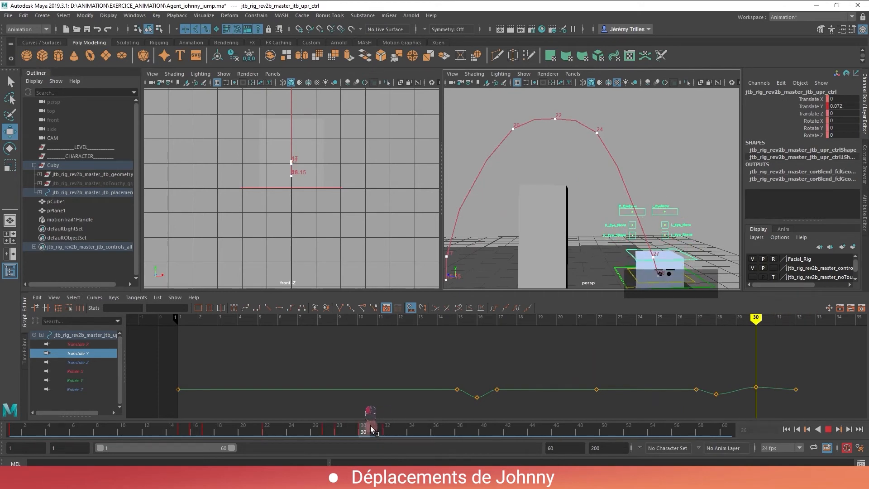
left_click_drag(694, 375, 816, 405)
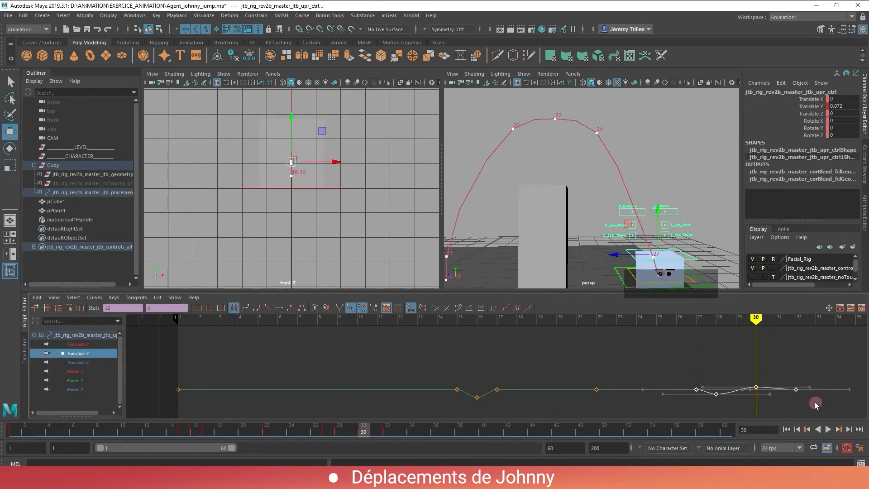
key("f")
scroll(632, 362, "down", 3)
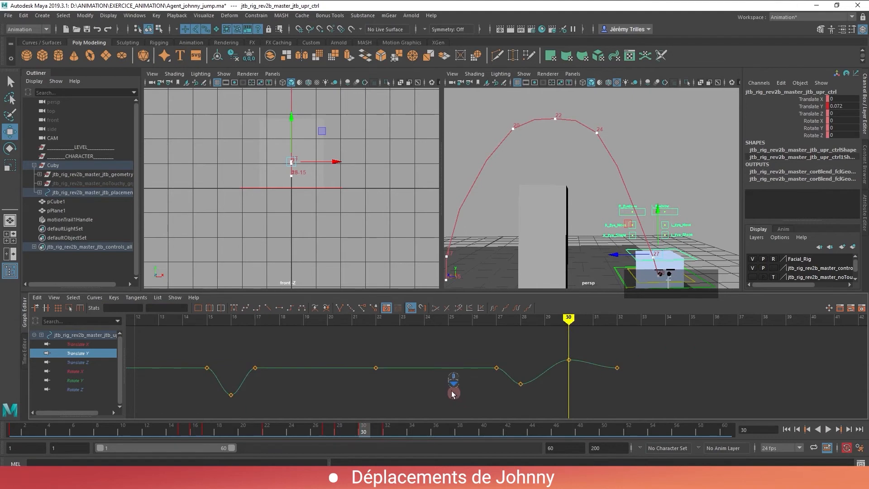
At frame 4 of the slide, lower the upper control to Translate Y about -0.04 and tilt it to Rotate Z about -2
left_click_drag(317, 436, 12, 429)
key("f")
middle_click_drag(560, 208, 603, 221, "alt")
left_click_drag(25, 430, 51, 431)
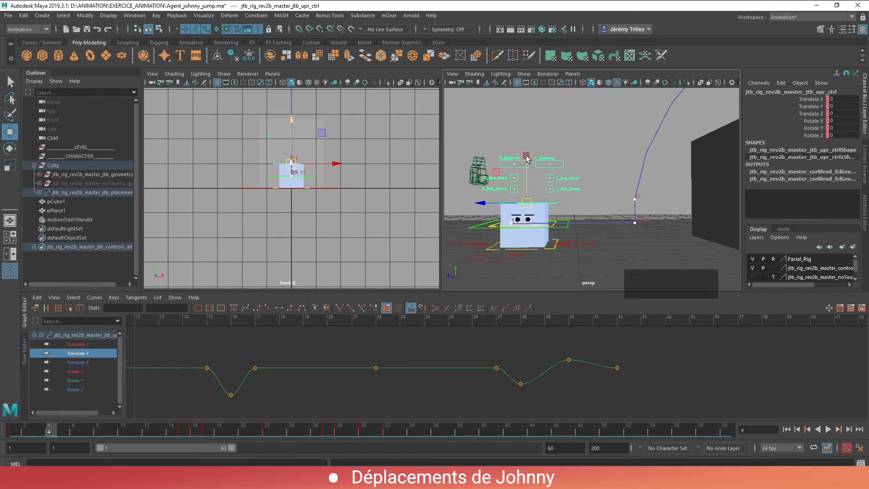
left_click_drag(527, 157, 527, 162)
key("e")
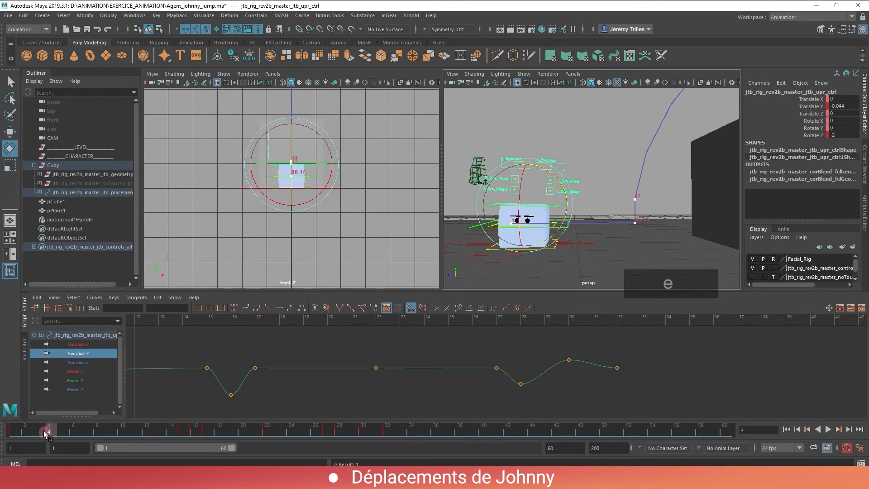
At frame 7, lower the upper control to Translate Y about -0.08 and play back the animation
left_click_drag(45, 430, 86, 429)
key("w")
left_click_drag(562, 161, 561, 205)
key("e")
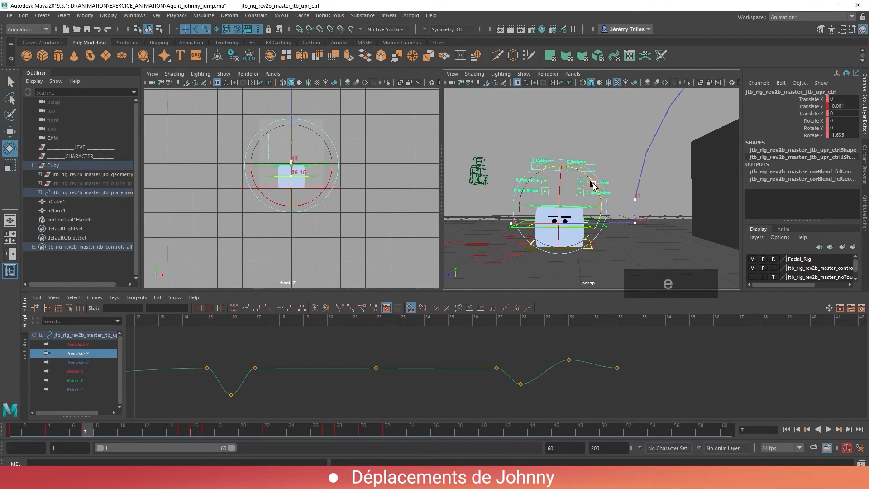
key("w")
key("alt+v")
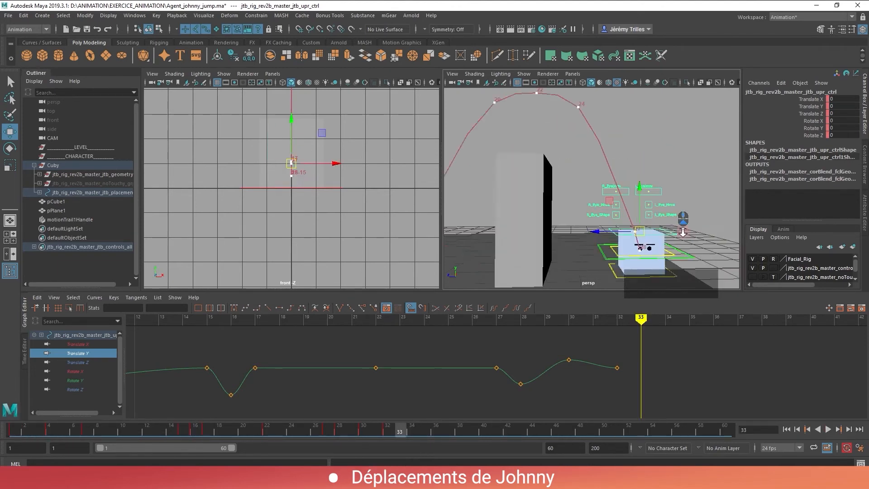
Select all of the cube's controls and set a key on them at frame 34, after the landing
middle_click_drag(682, 230, 561, 179, "alt")
scroll(561, 180, "up", 3)
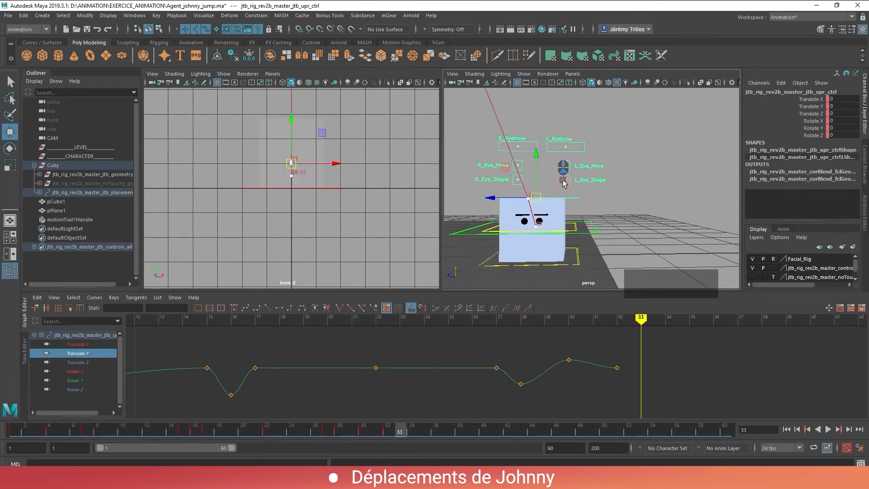
left_click(411, 428)
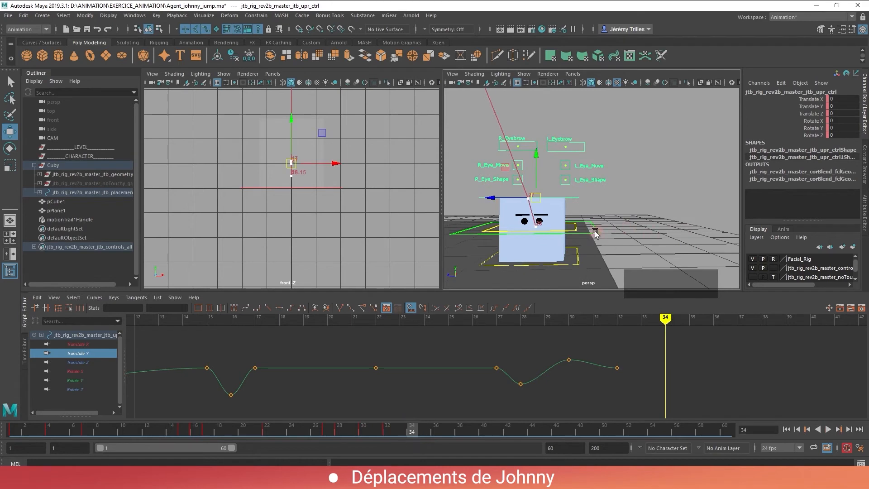
left_click(596, 233)
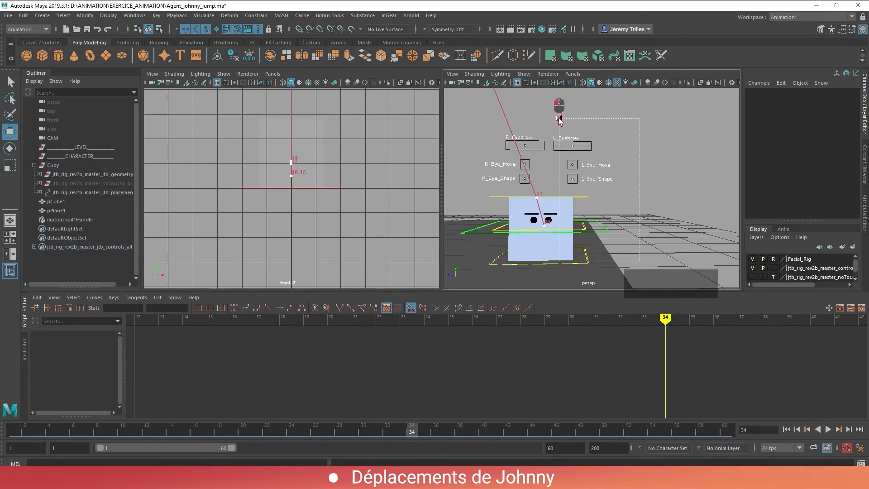
left_click(575, 240)
key("s")
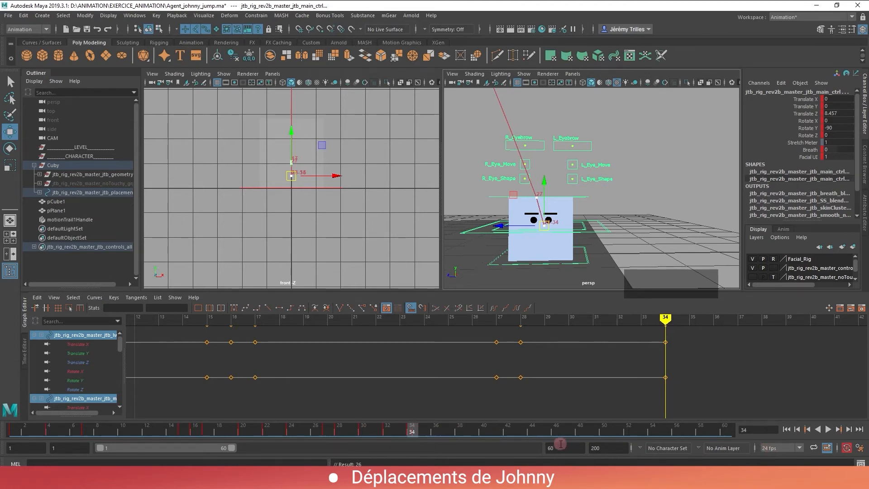
Extend the playback range to end at frame 82 and key all the selected controls at frame 82
left_click_drag(561, 446, 528, 448)
type("82")
key("Return")
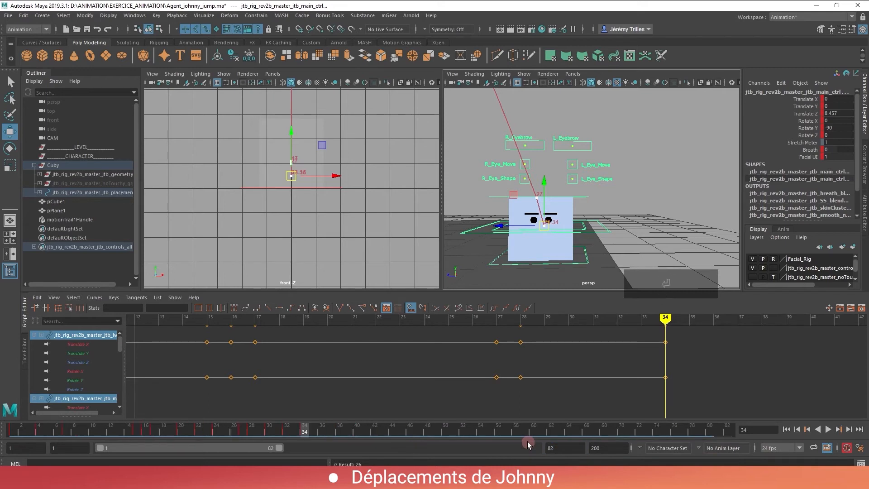
left_click(724, 427)
key("s")
key("s")
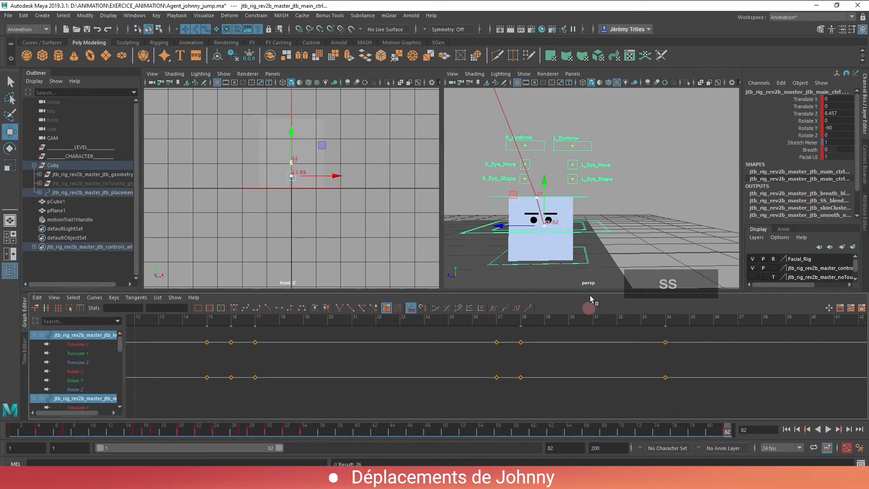
Set the main control's Breath to 0.3 at frame 58 and play back the animation
key("w")
left_click(477, 436)
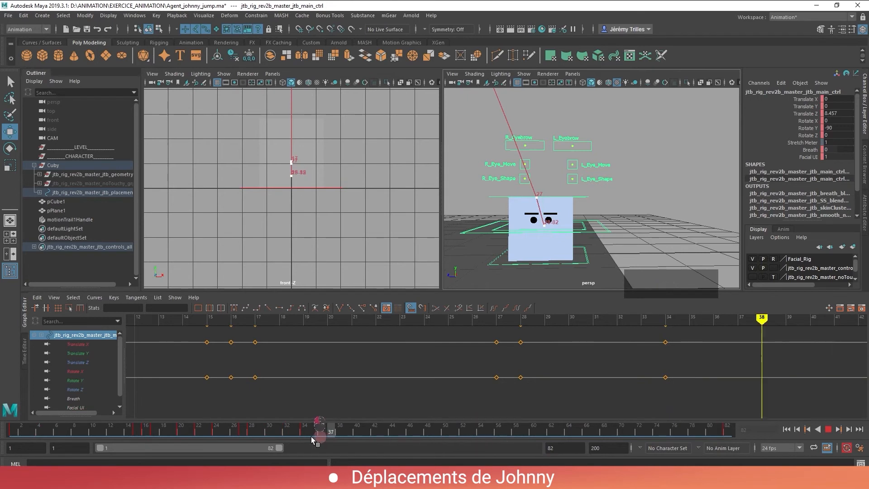
left_click_drag(311, 436, 305, 434)
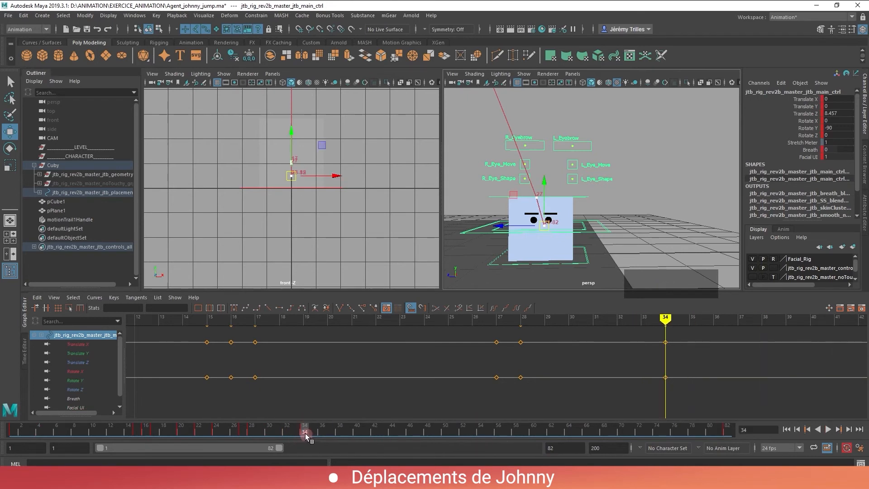
left_click(507, 433)
left_click_drag(508, 436, 516, 436)
left_click(534, 350)
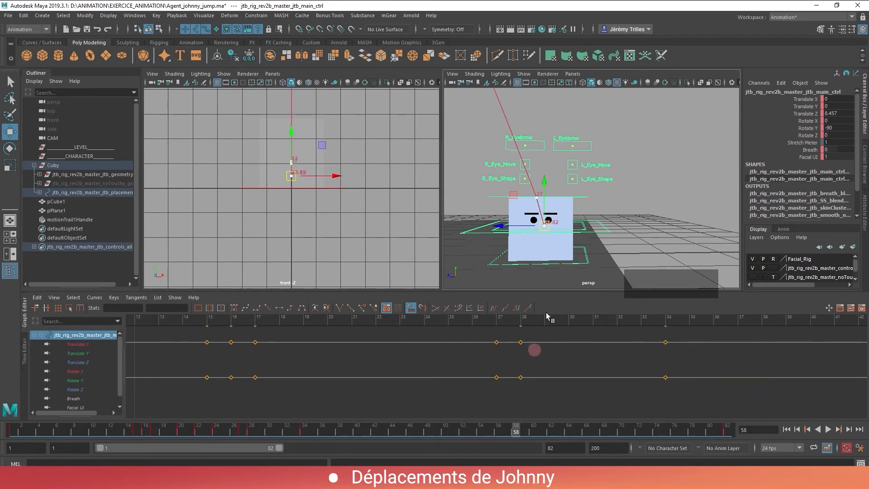
left_click(813, 150)
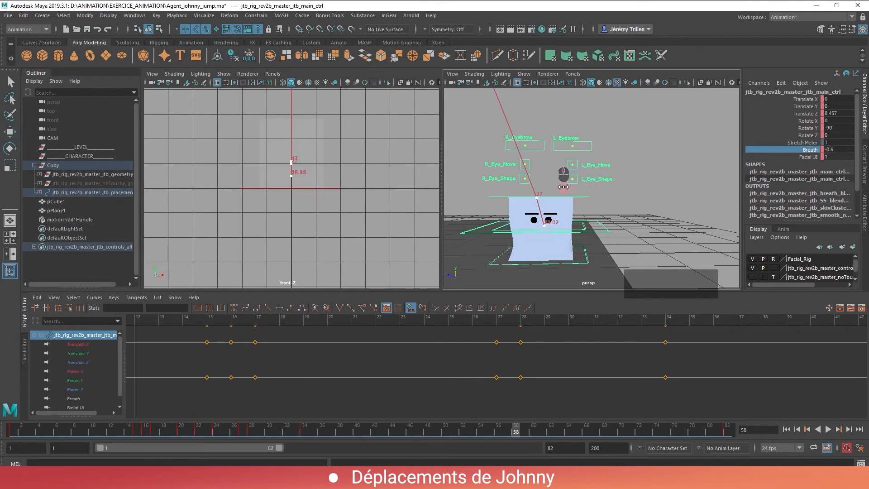
key("ctrl+z")
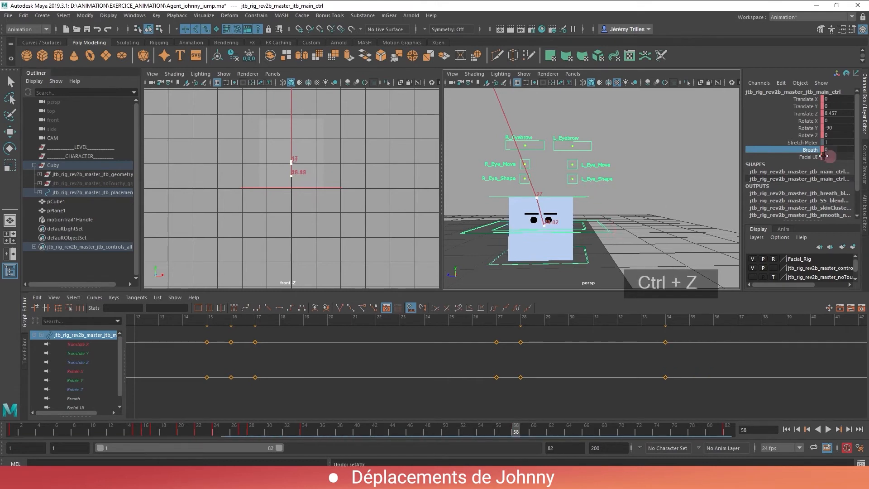
middle_click_drag(630, 200, 632, 200)
key("alt+v")
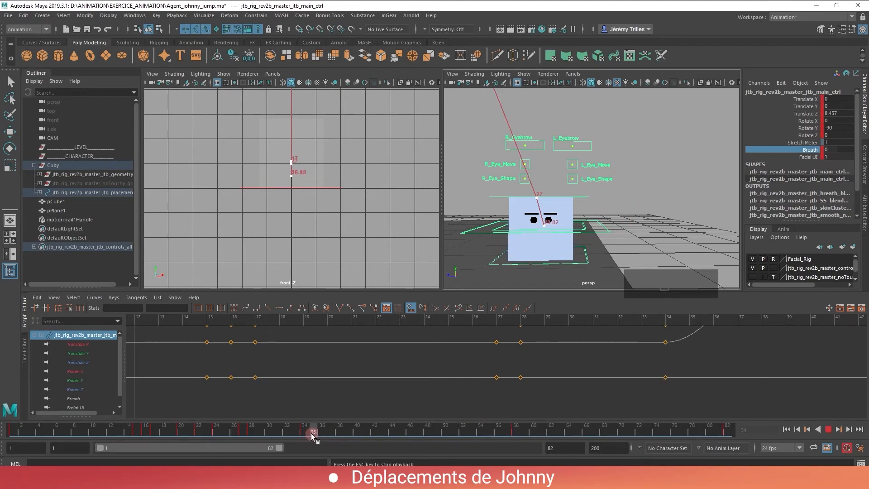
key("Escape")
At frame 58, lower the upper control to Translate Y about -0.008, tilt it slightly, and play back the breathing motion
left_click_drag(459, 423, 520, 424)
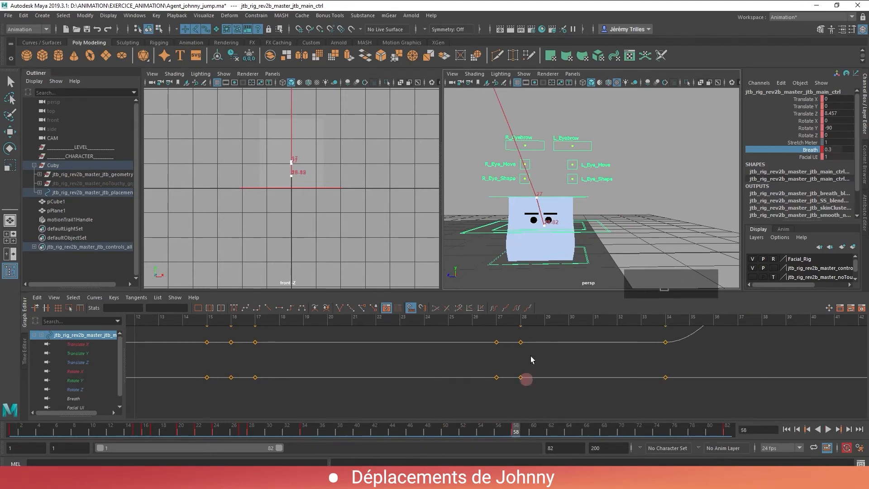
left_click(574, 198)
key("w")
key("e")
key("w")
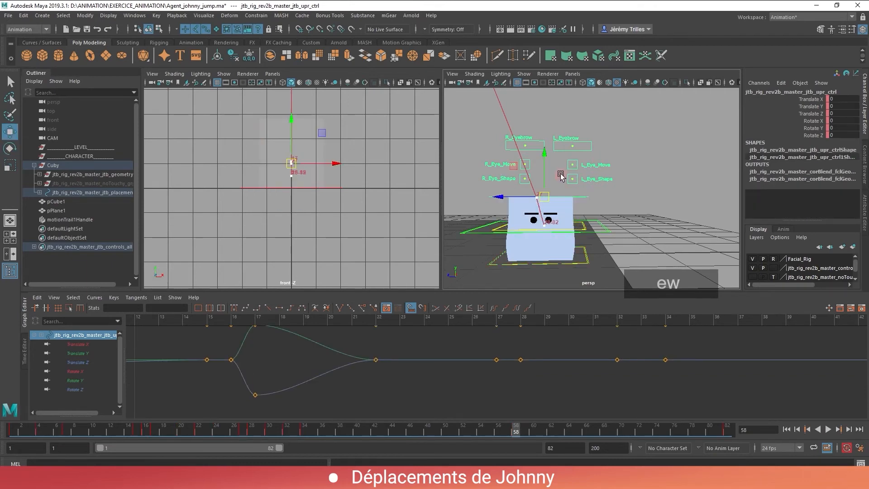
key("e")
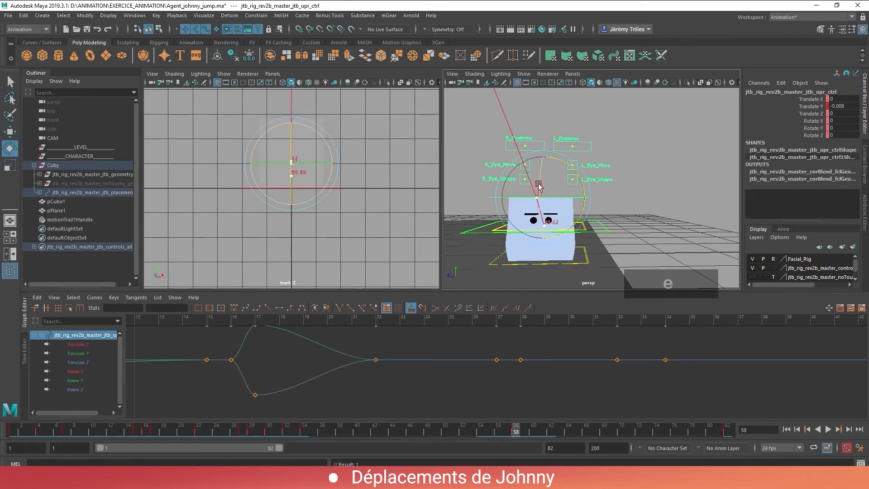
left_click_drag(540, 173, 540, 177)
left_click_drag(455, 427, 346, 426)
key("space")
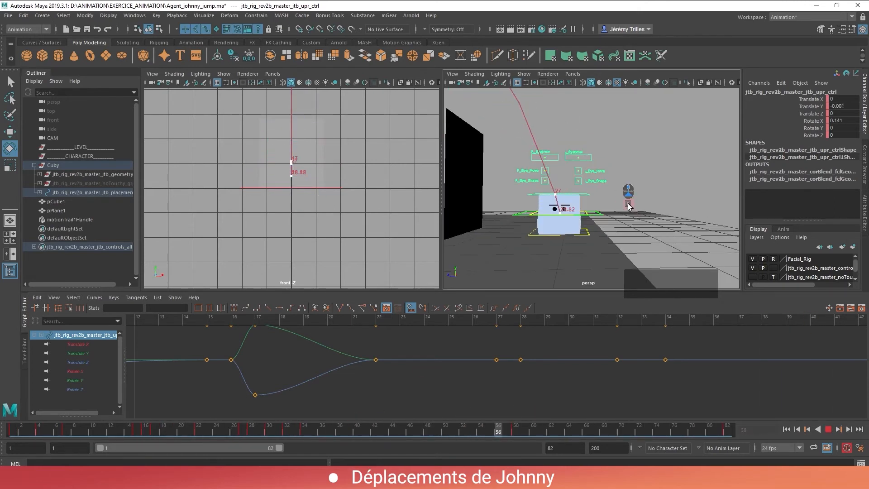
key("space")
Select all of the cube's controls and move their breathing key from frame 58 to frame 46
key("w")
left_click_drag(655, 245, 565, 115)
key("Return")
left_click(516, 430)
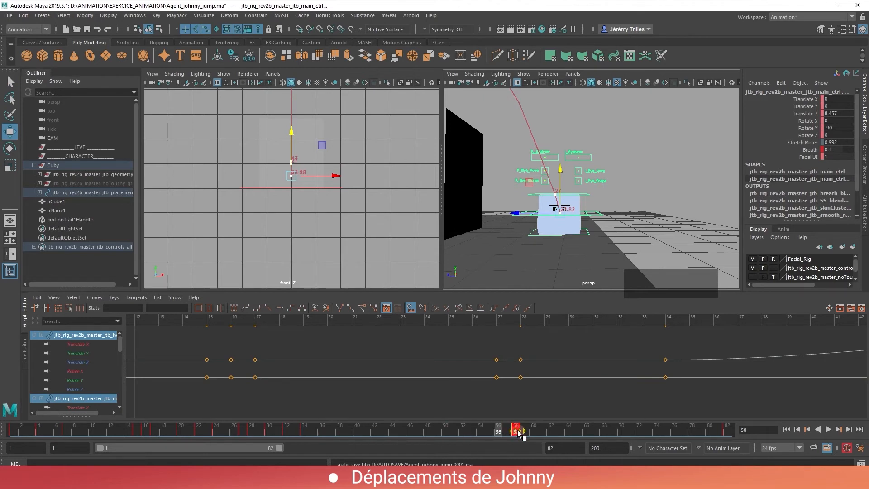
left_click_drag(519, 434, 410, 431)
Move the selected controls' end key from frame 82 to frame 58
left_click(731, 431)
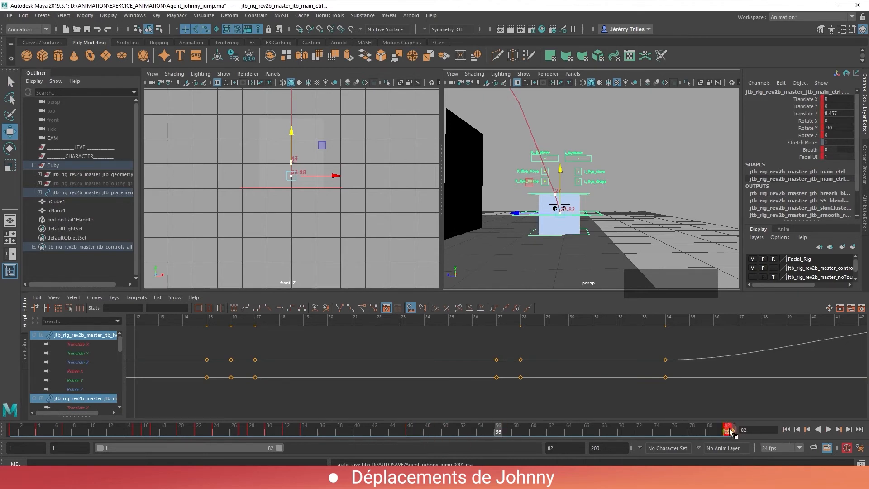
key("alt+v")
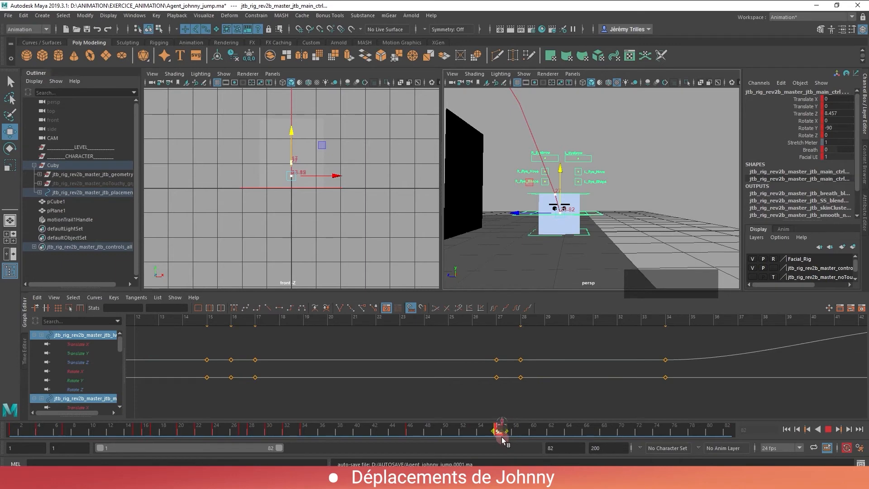
left_click(502, 437)
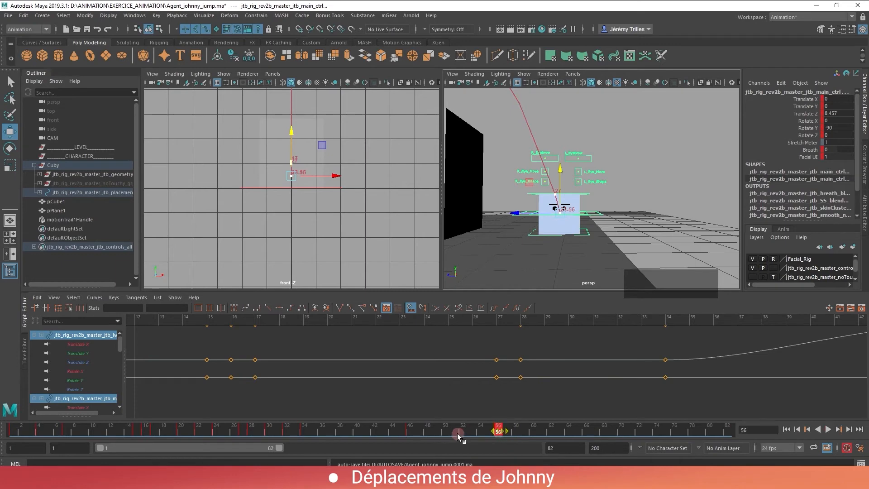
left_click_drag(501, 431, 517, 432)
left_click(517, 432)
Copy the breathing keys in the frame 34 to 64 range and paste them at frame 58
left_click(411, 435)
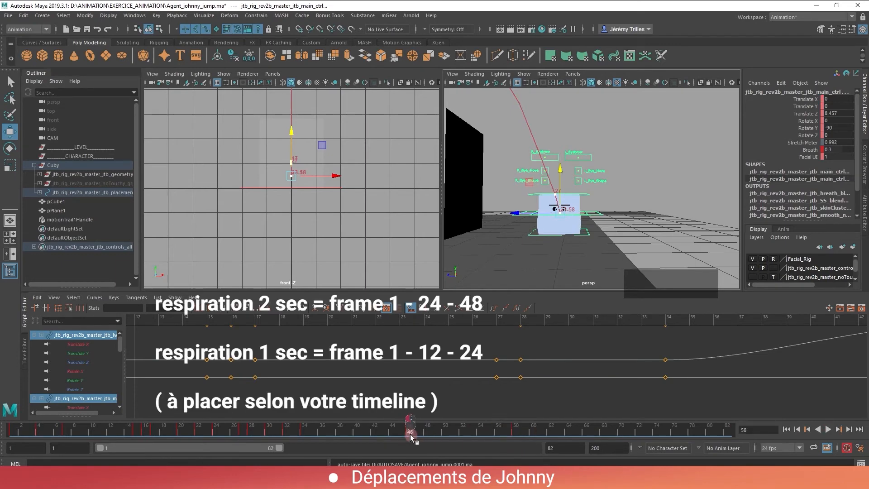
mouse_move(410, 436)
left_mouse_down()
mouse_move(273, 436)
mouse_move(304, 434)
left_mouse_up()
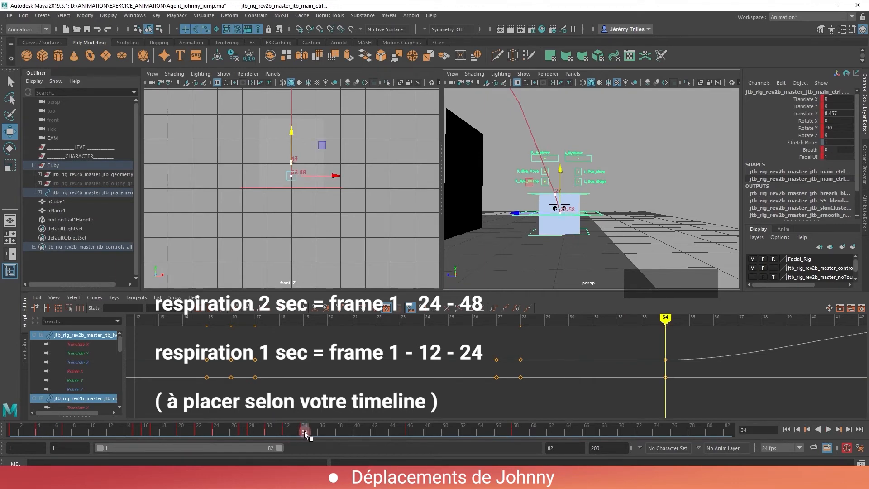
left_click_drag(304, 431, 569, 436, "shift")
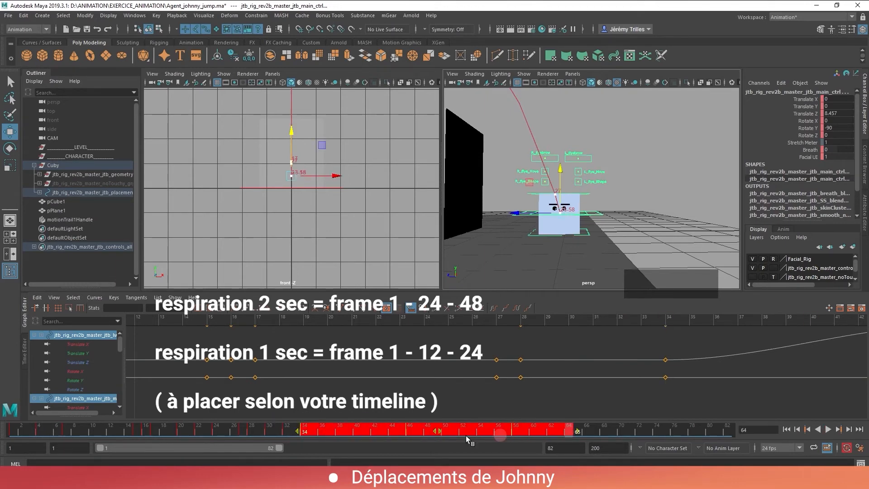
right_click(332, 435)
left_click(357, 298)
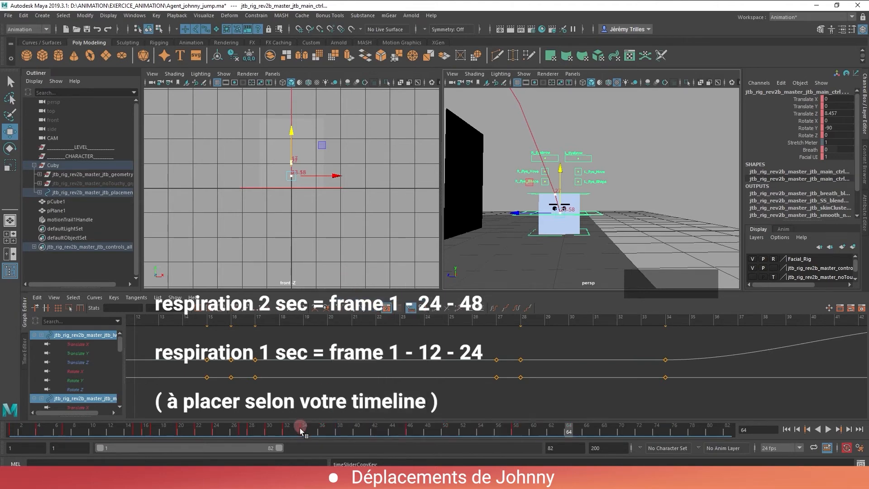
left_click(517, 429)
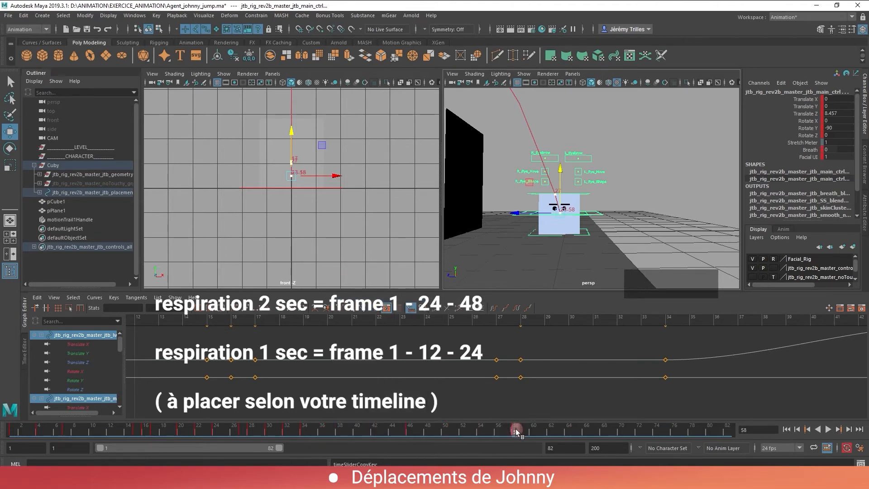
right_click(515, 428)
mouse_move(605, 294)
left_click(629, 303)
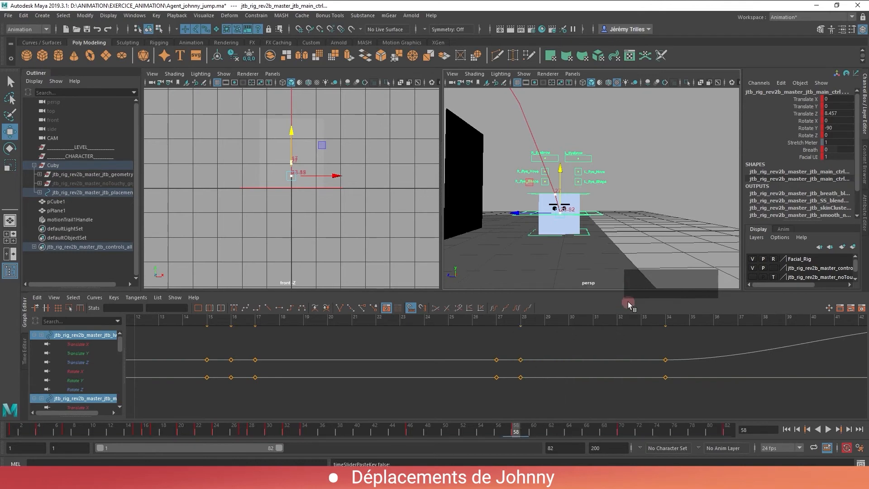
Play back the repeated breathing and view the cube's whole jump from the side
key("alt+v")
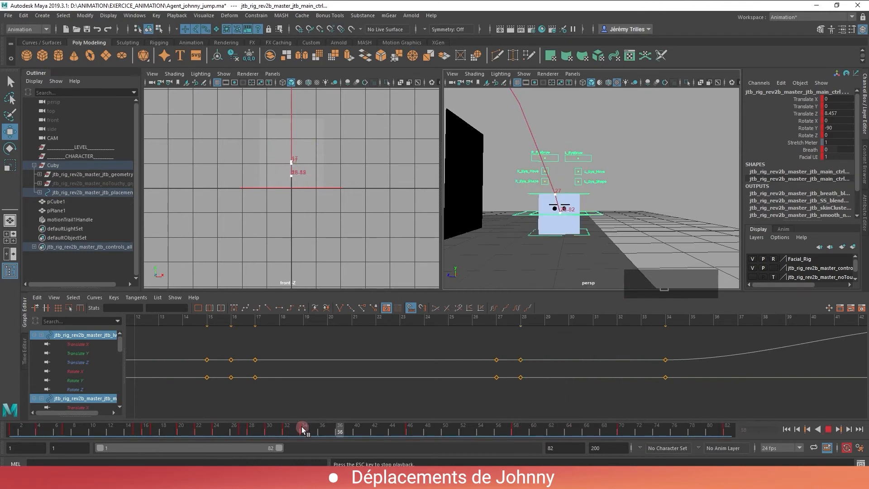
left_click(371, 398)
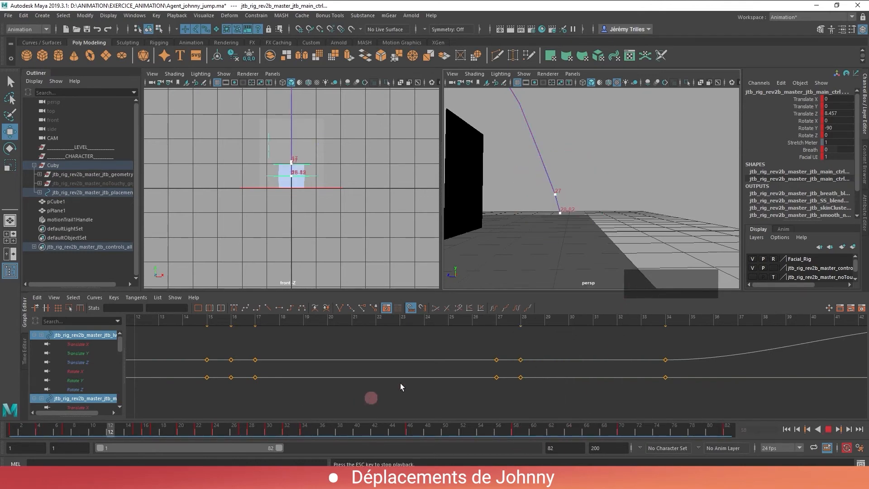
left_click(620, 260)
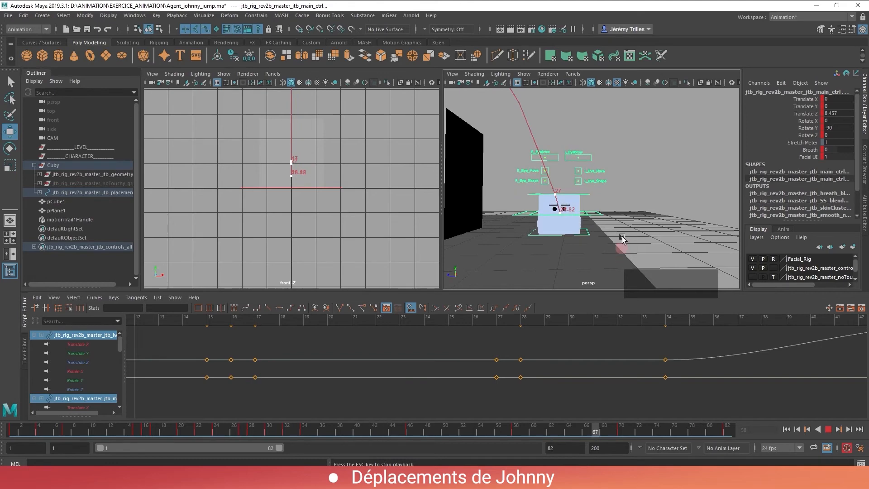
right_click_drag(623, 237, 625, 215, "alt")
left_click_drag(625, 214, 680, 236, "alt")
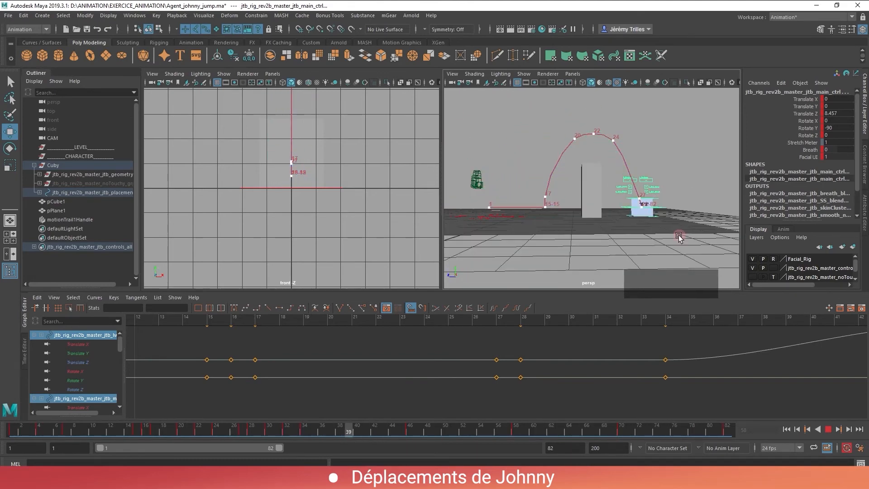
left_click(495, 407)
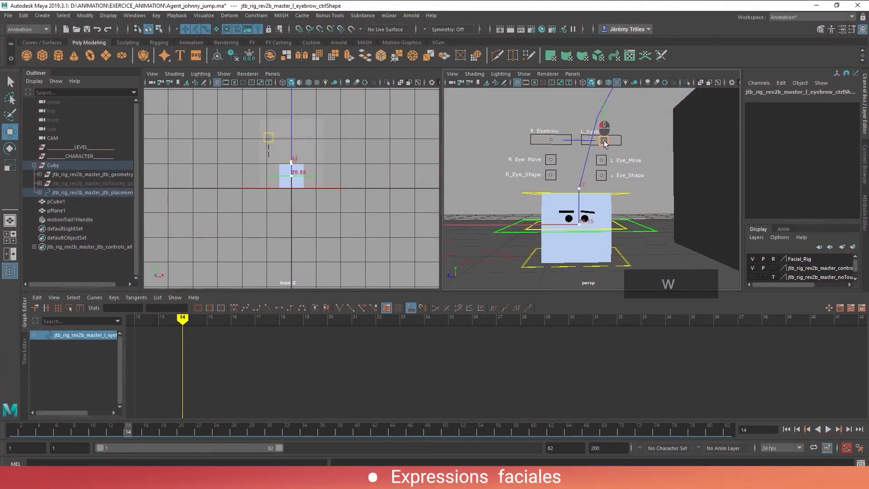
Undo the last left eyebrow move and select all six eyebrow, eye-move and eye-shape controls at frame 1
key("ctrl+z")
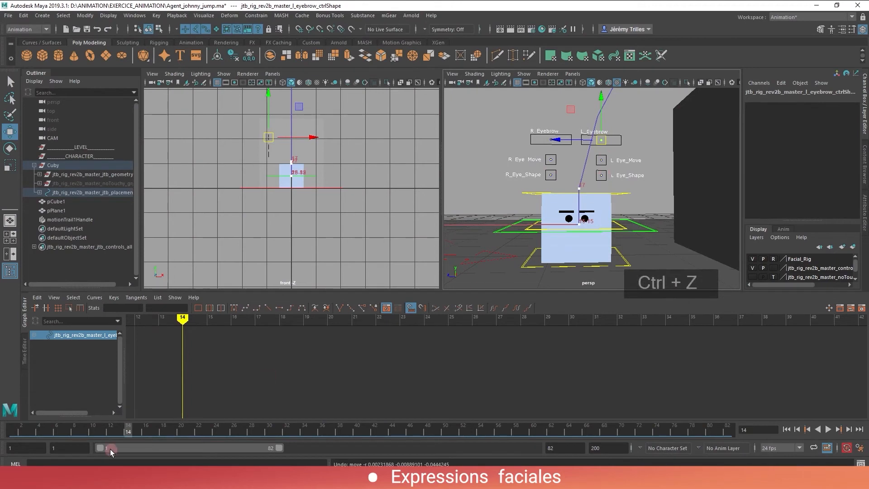
left_click(137, 430)
left_click_drag(536, 125, 565, 186)
left_click_drag(646, 187, 603, 114, "shift")
left_click_drag(13, 430, 2, 431)
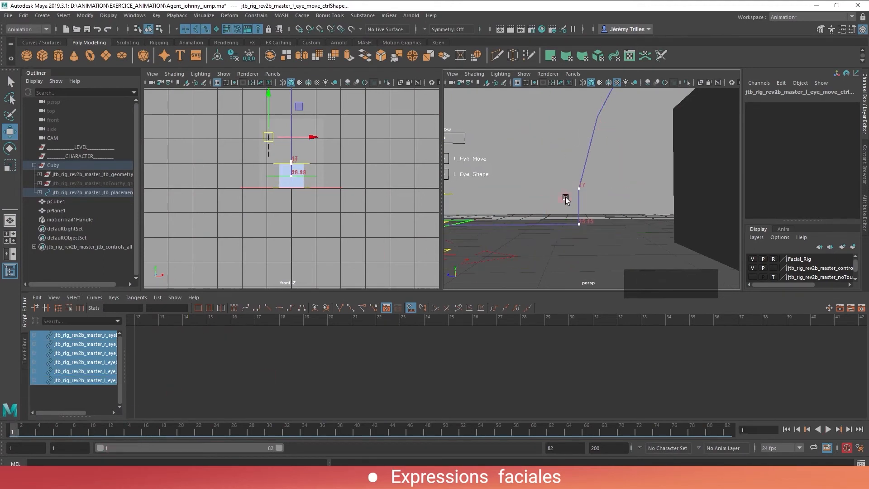
middle_click_drag(564, 195, 689, 214, "alt")
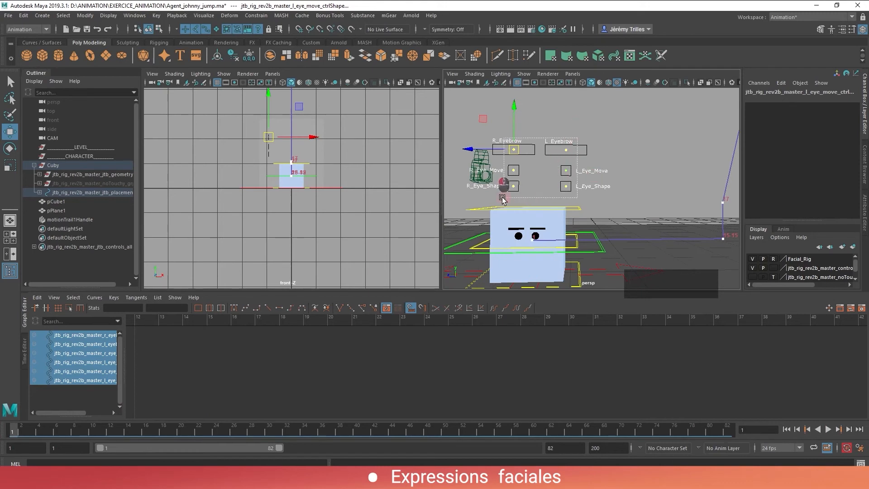
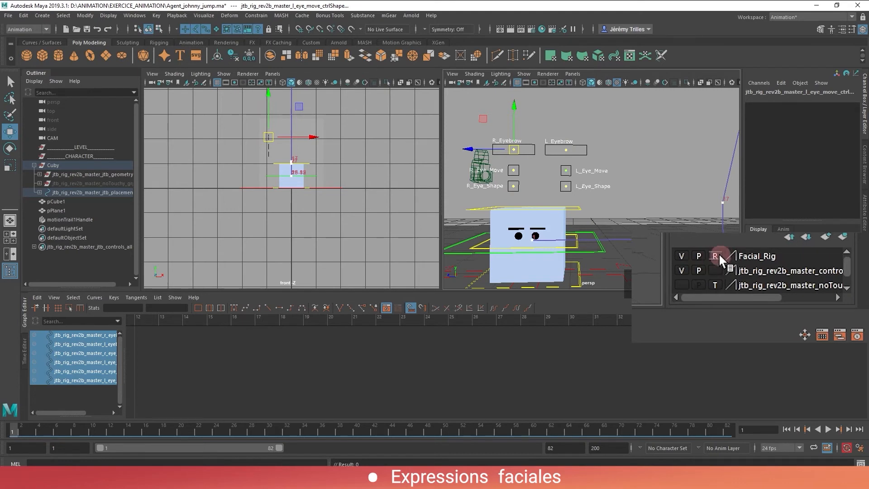
Reselect the six facial controls and take the Facial_Rig layer out of reference mode
left_click(612, 177)
left_click_drag(609, 126, 504, 195)
key("ctrl+z")
left_click(715, 256)
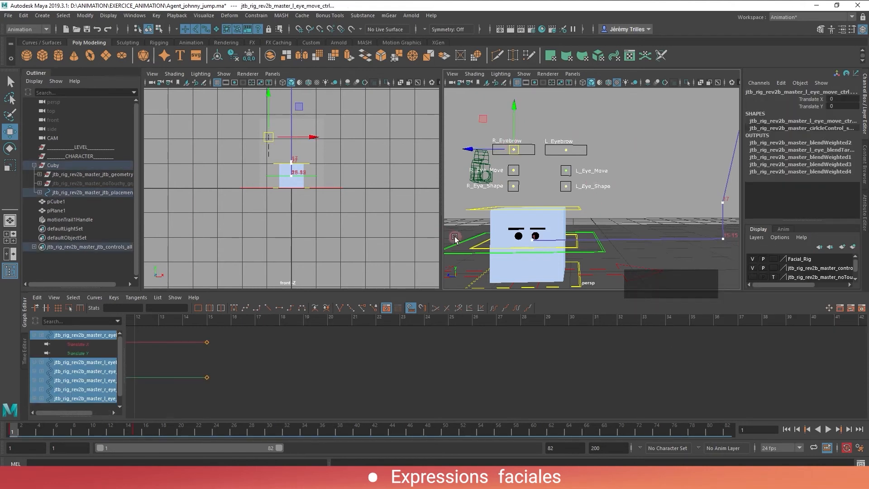
Set keys on the selected facial controls at frames 1 and 15
key("s")
left_click(138, 428)
key("s")
At frame 4, offset the right and left eye-move controls to Translate X about 0.52 and 0.39, and raise the left eyebrow to Translate Y about 0.07
left_click_drag(138, 428, 39, 430)
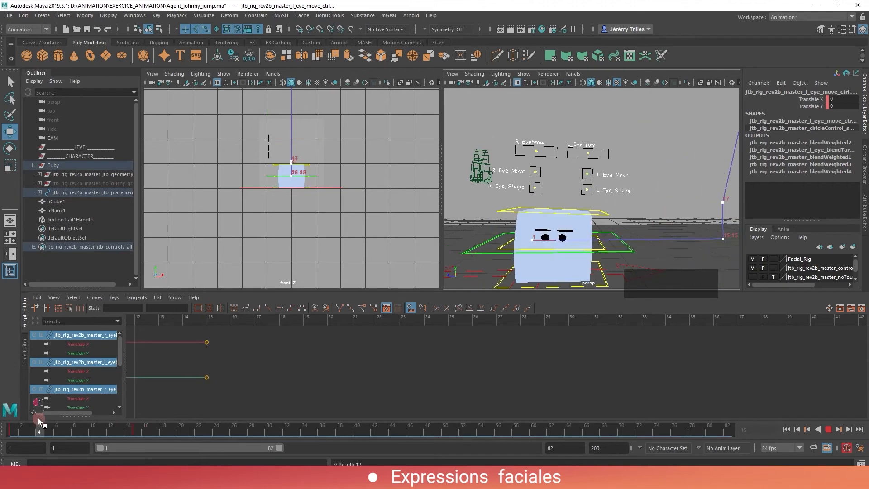
left_click(532, 167)
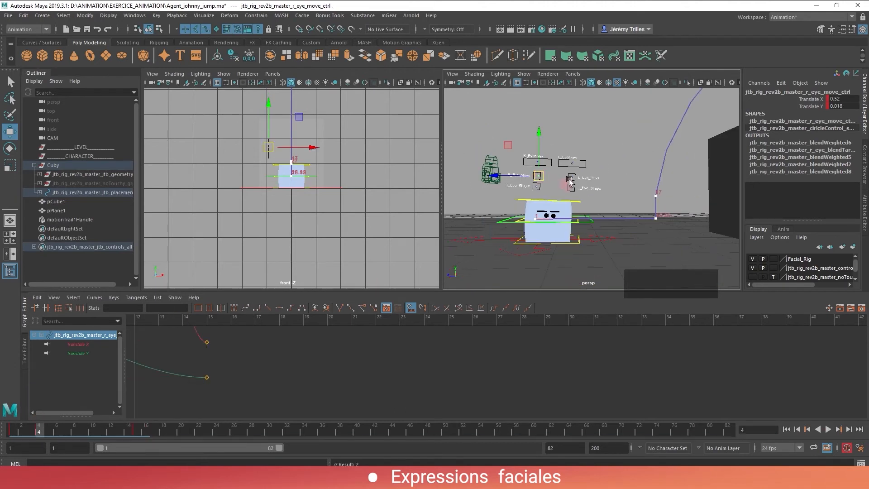
left_click(572, 178)
left_click_drag(571, 178, 572, 179)
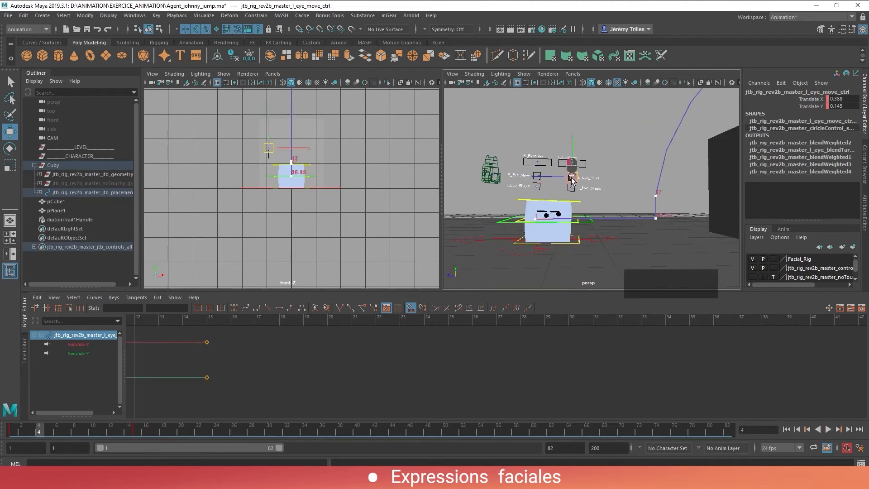
left_click(574, 161)
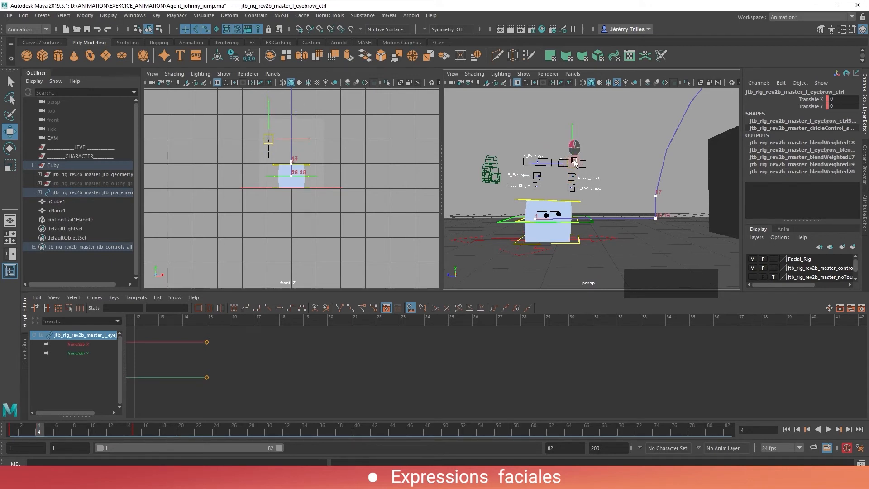
key("s")
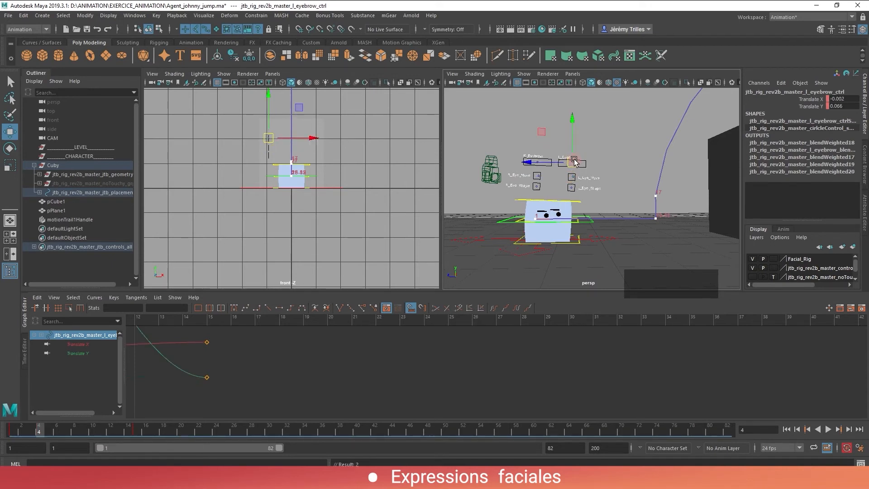
Replace the six facial controls' keys at frame 15 with keys that hold the frame 4 expression, and play back the animation
left_click_drag(45, 427, 137, 422)
middle_click_drag(603, 225, 576, 231, "alt")
right_click_drag(576, 231, 604, 205, "alt")
left_click_drag(607, 164, 575, 206)
right_click(140, 427)
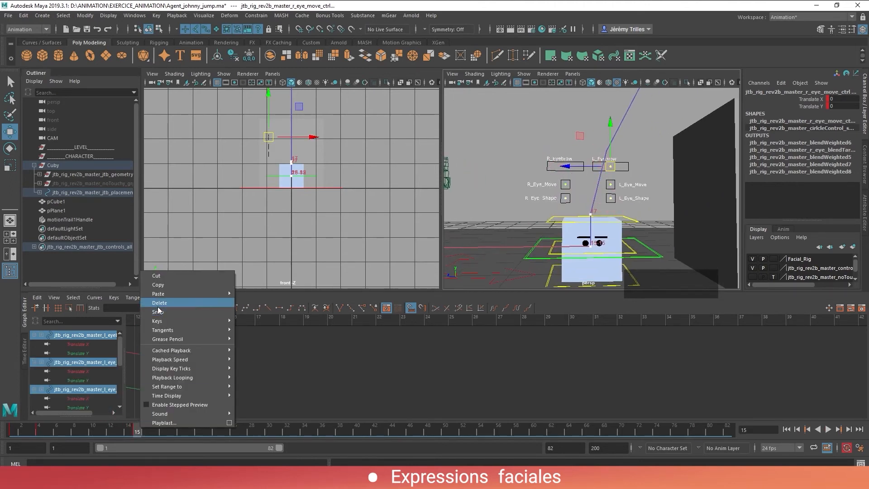
left_click(157, 304)
key("s")
left_click(8, 433)
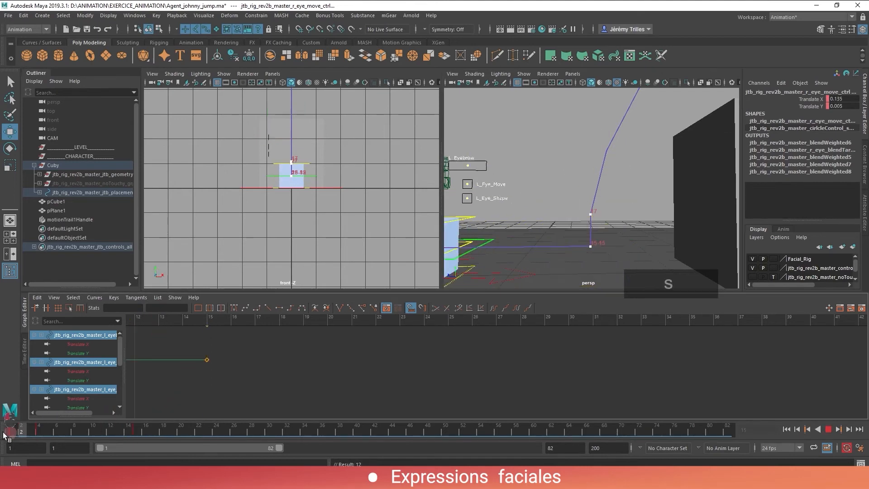
key("space")
key("space")
At frame 16, move the right and left eye-shape controls to their upper inner corners to squint the eyes
left_click(134, 427)
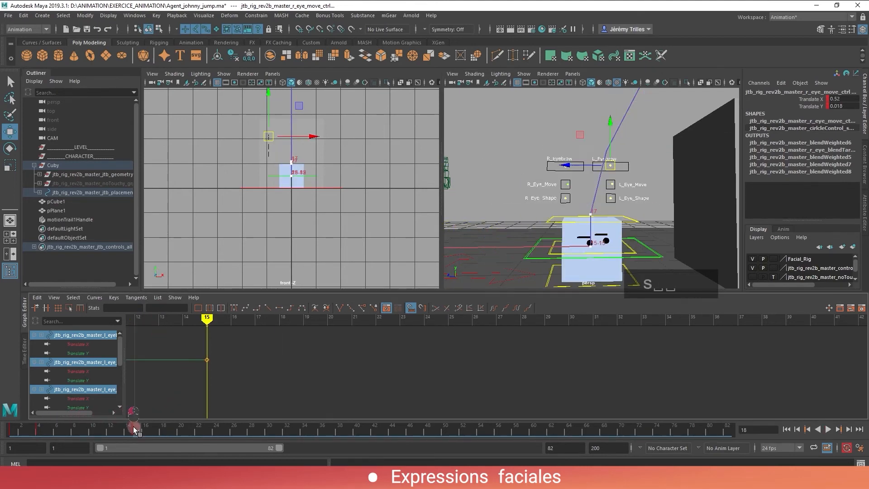
left_click_drag(135, 430, 143, 431)
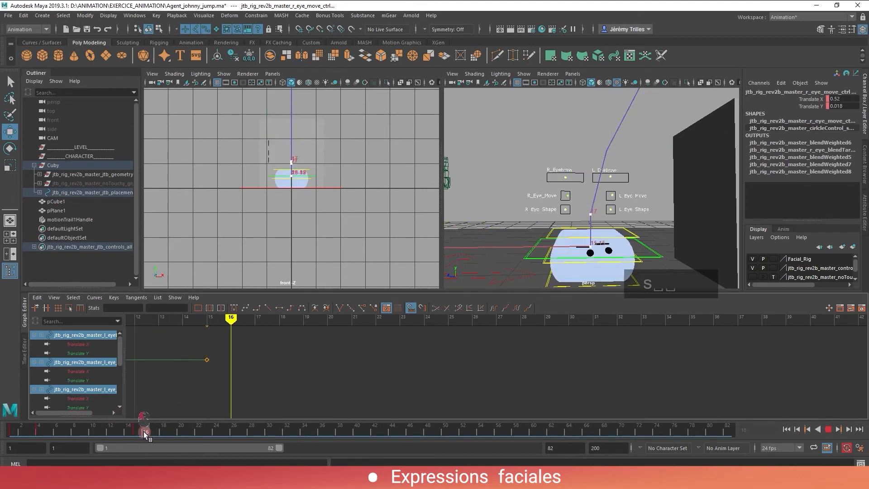
scroll(535, 232, "up", 5)
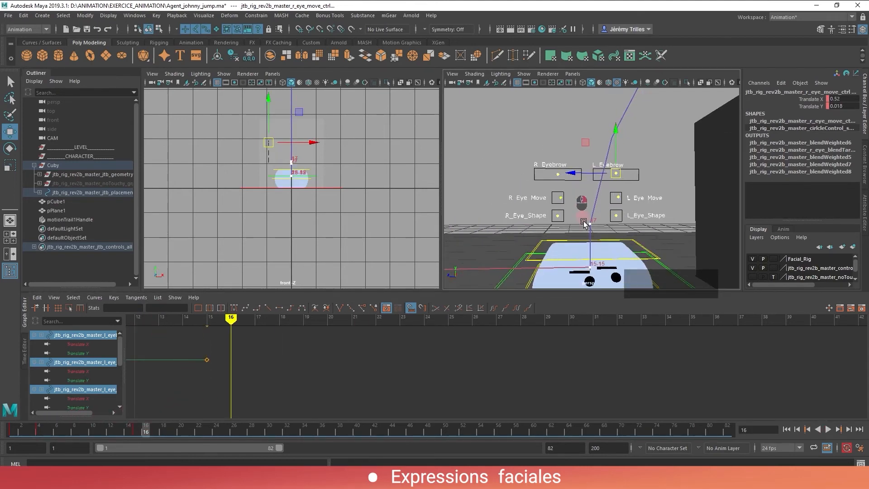
left_click(555, 220)
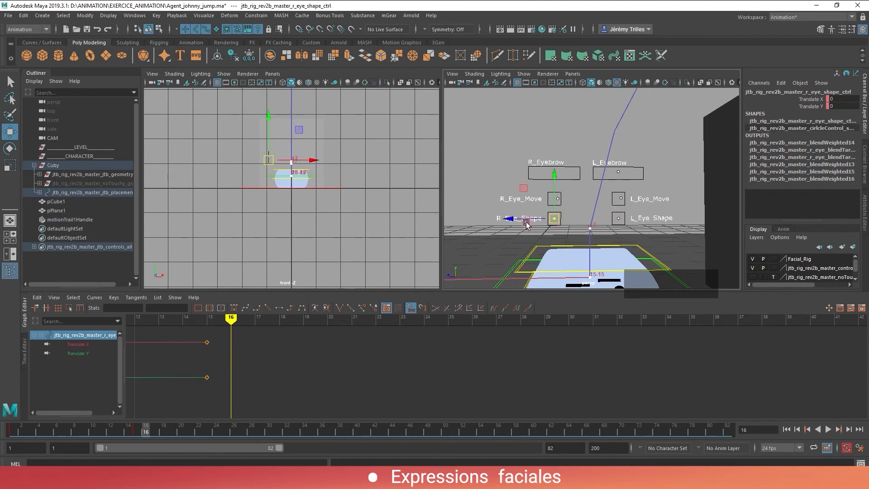
middle_click_drag(571, 215, 563, 174, "alt")
left_click_drag(547, 179, 605, 174)
key("s")
left_click(612, 182)
At frame 16, lower the left eyebrow control to Translate Y about -0.04 and the right eyebrow control to about -0.05
left_click(611, 132)
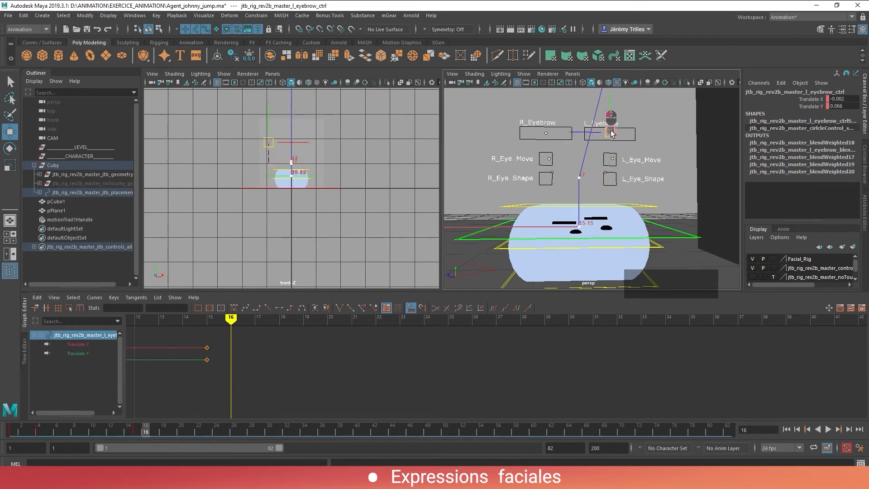
left_click_drag(611, 133, 608, 135)
left_click(548, 134)
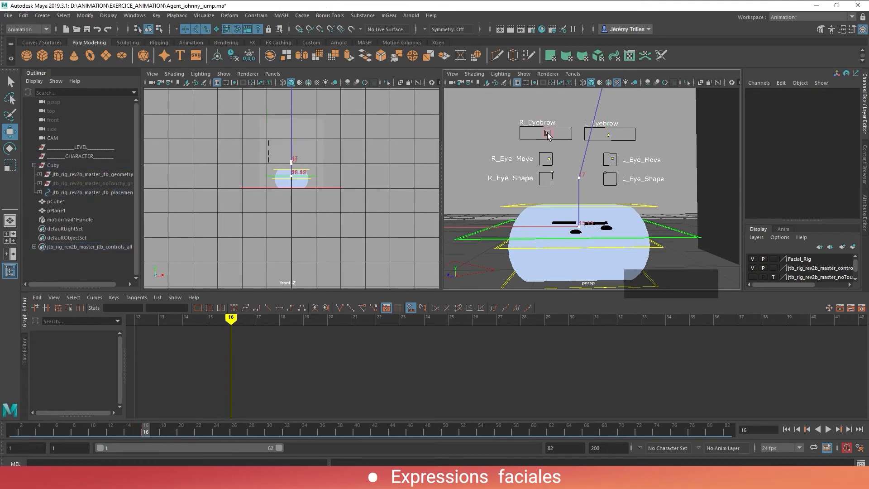
left_click(548, 134)
At frame 18, reset Translate X and Y of the right and left eye-shape controls to 0 to reopen the eyes
left_click_drag(145, 428, 162, 430)
right_click_drag(590, 226, 575, 202, "alt")
middle_click_drag(576, 199, 562, 268, "alt")
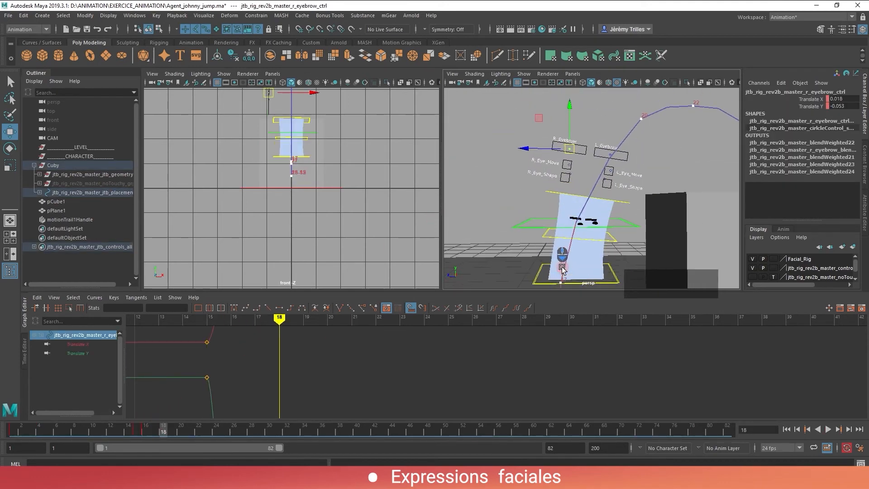
right_click_drag(616, 180, 623, 206, "alt")
left_click(566, 173)
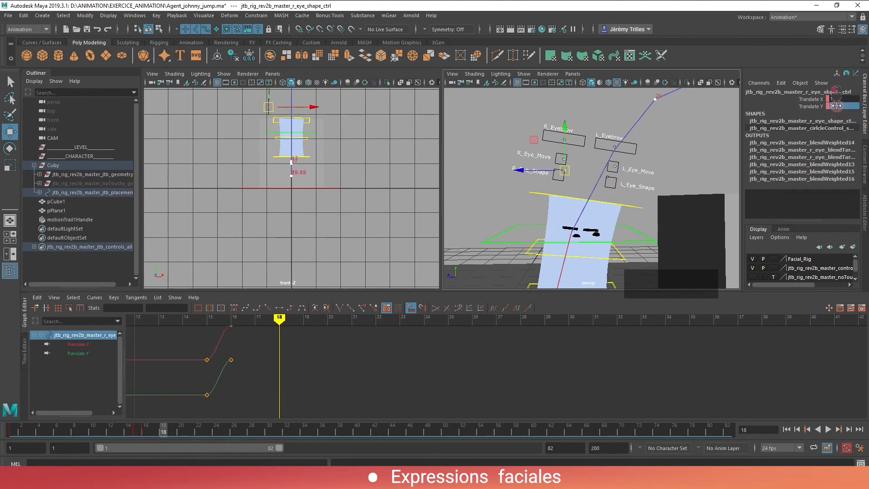
left_click(836, 98)
type("0")
key("Return")
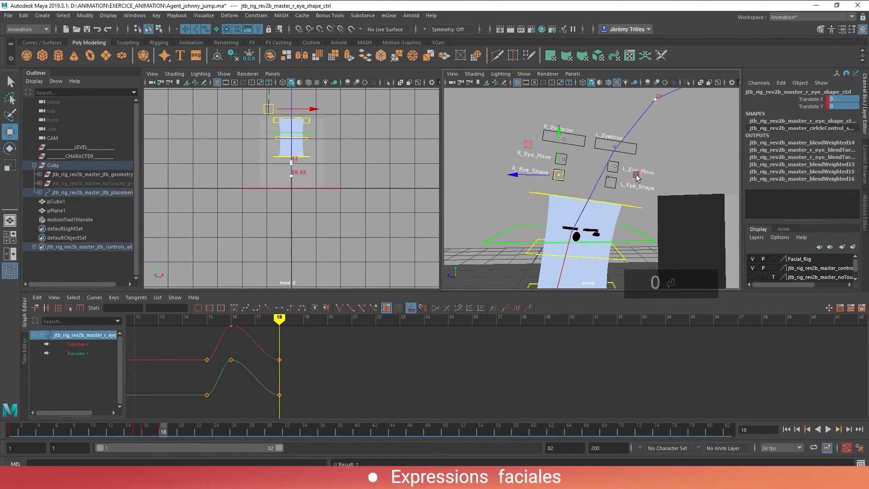
left_click(610, 182)
left_click_drag(813, 107, 837, 100)
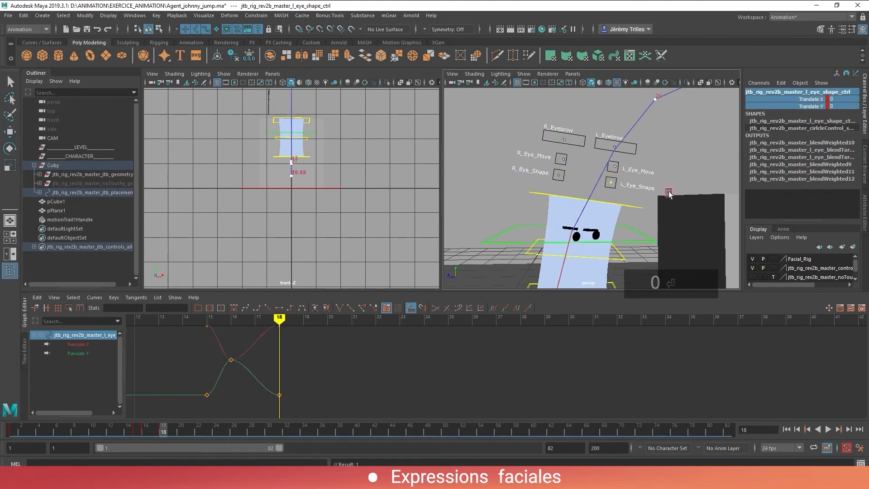
At frame 18, raise both eyebrows and move the left eye-move control up to Translate X about 0.34 and Y about 0.49
mouse_move(560, 131)
left_mouse_down()
mouse_move(569, 145)
mouse_move(564, 120)
left_mouse_up()
key("w")
left_click(617, 148)
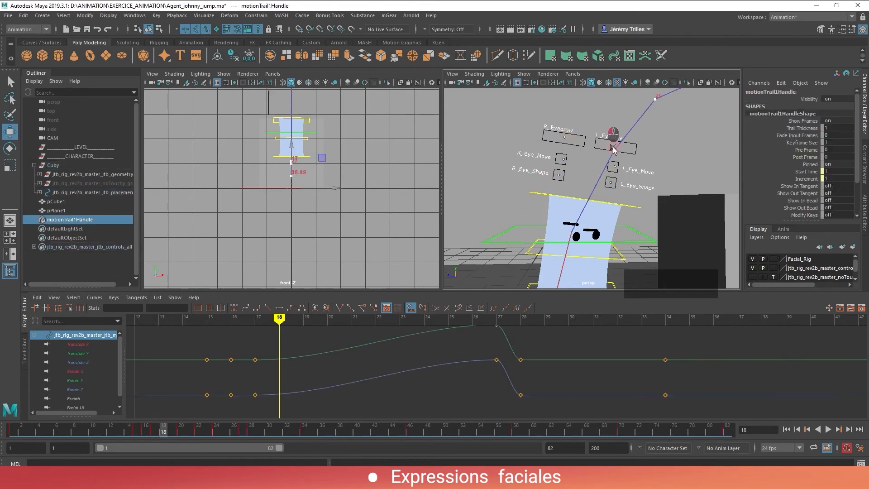
left_click(612, 145)
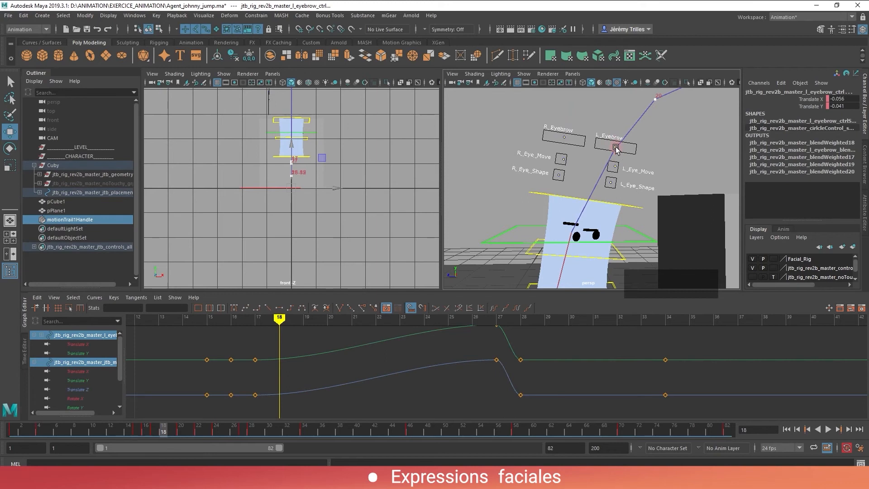
left_click_drag(620, 149, 555, 147, "alt")
left_click(605, 147)
left_click(618, 149)
key("w")
left_click(607, 157)
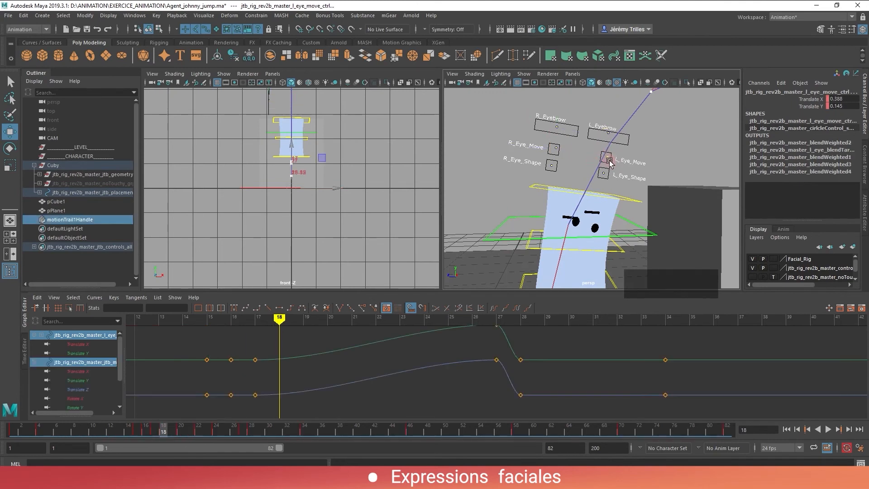
left_click_drag(607, 157, 606, 156, "alt")
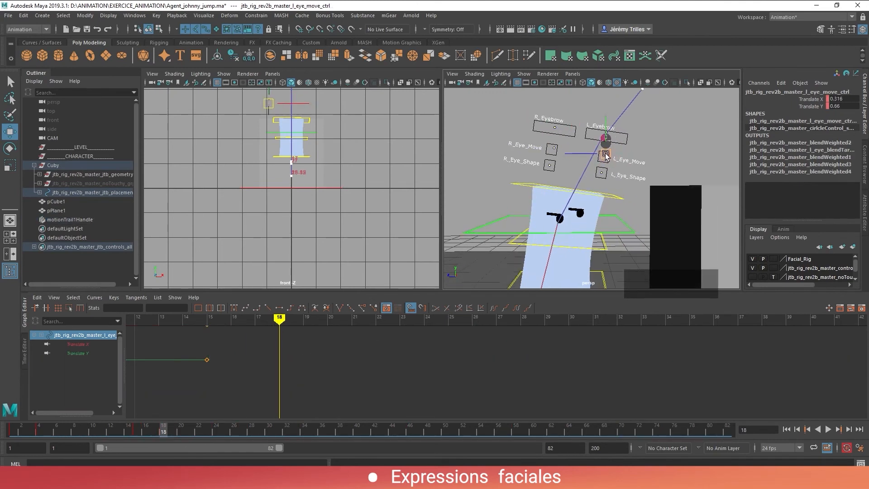
Tilt the eyebrows at frame 18: right to about Translate X -0.23, Y 0.02; left to about Translate X -0.32, Y 0.16
left_click(555, 128)
left_click_drag(555, 127, 553, 121)
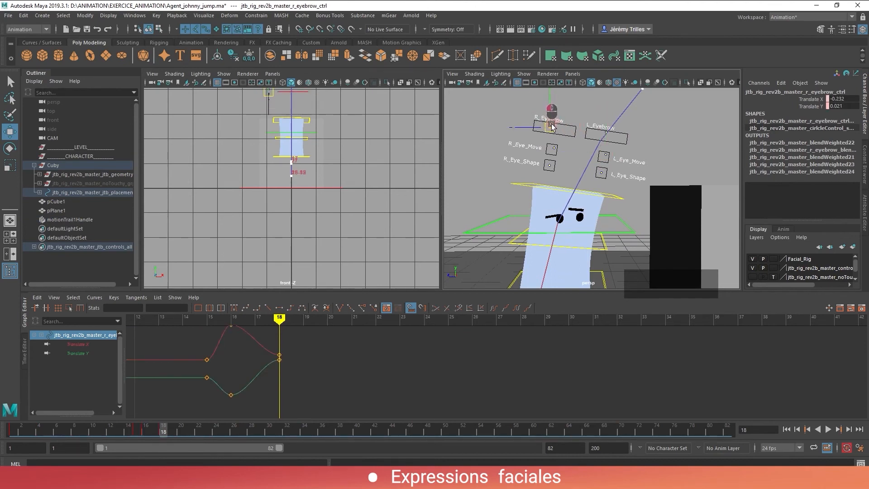
left_click(607, 135)
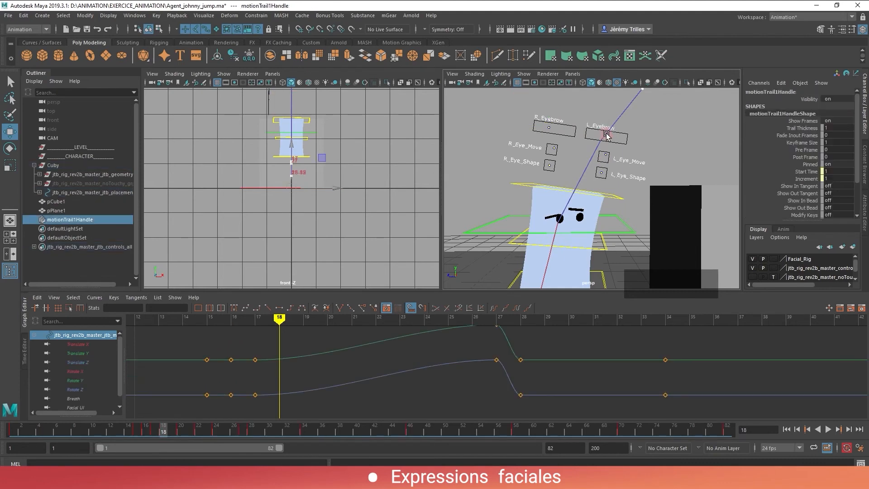
left_click_drag(610, 135, 597, 130, "alt")
left_click(601, 131)
Select all six facial controls and set a key at frame 21 to hold the mid-jump expression
scroll(597, 130, "down", 4)
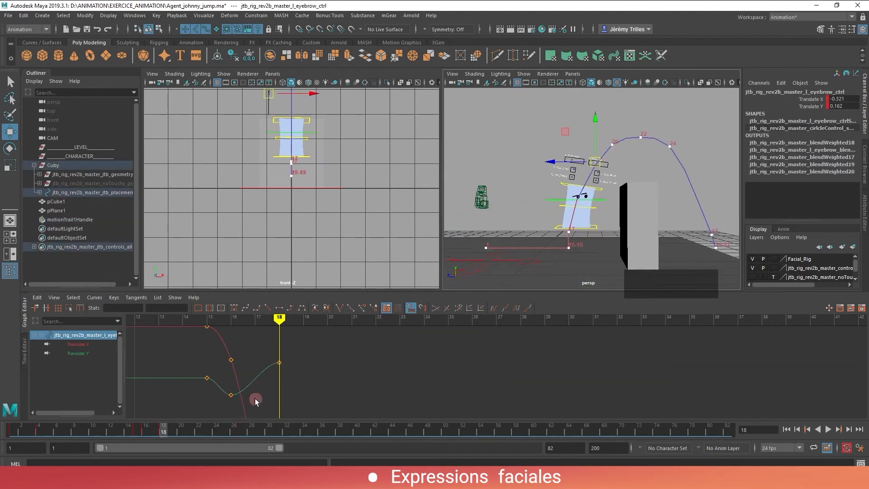
left_click_drag(161, 424, 207, 436)
scroll(564, 203, "up", 4)
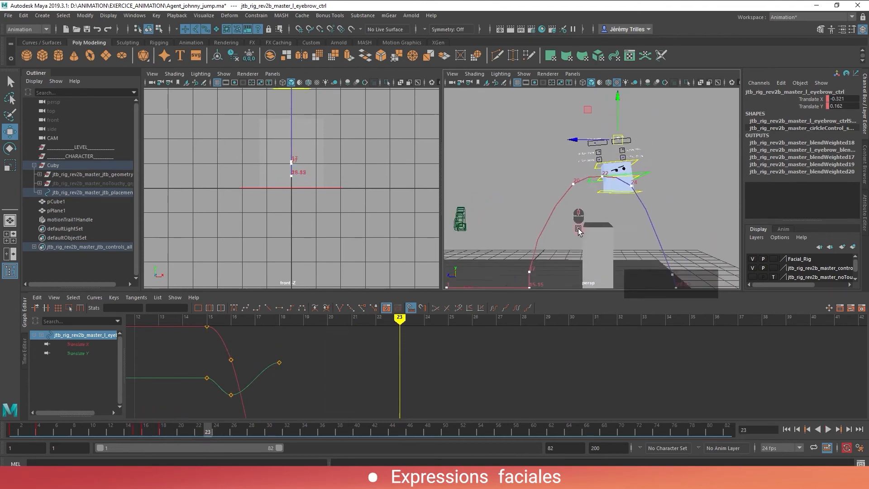
left_click_drag(564, 203, 575, 227, "alt")
scroll(561, 163, "up", 2)
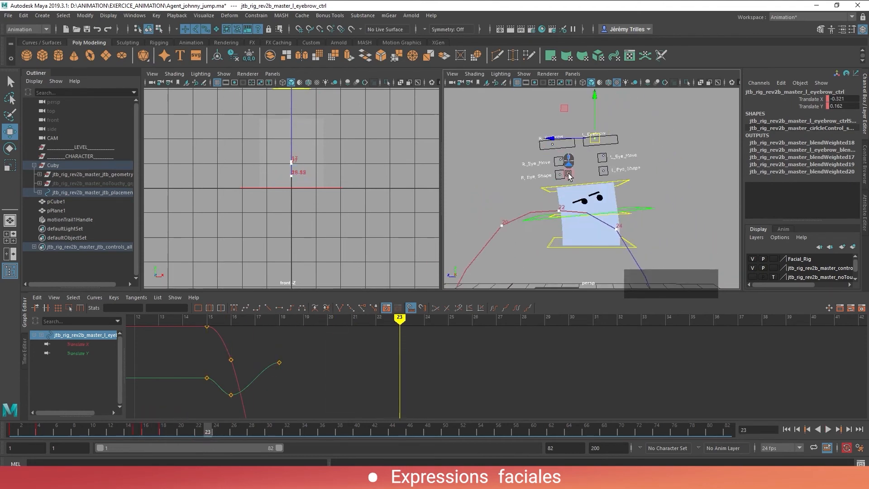
left_click_drag(543, 126, 614, 181)
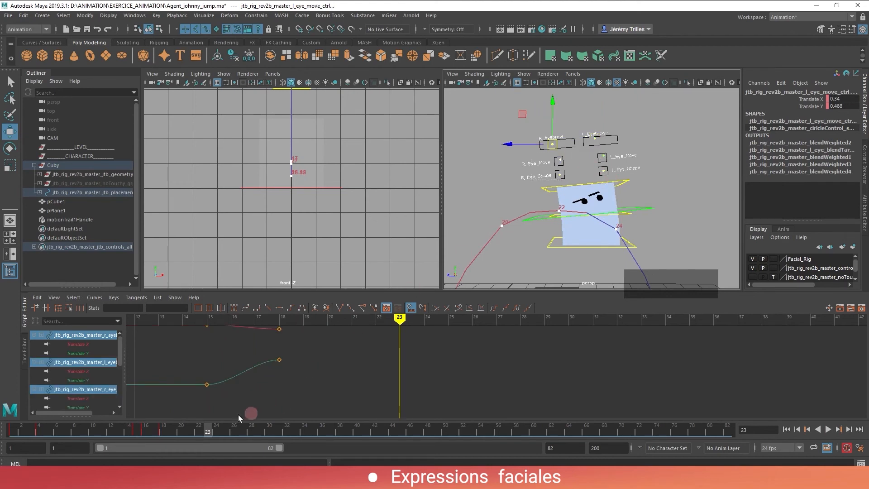
left_click(193, 431)
key("s")
At frame 24, lower the right eye-move control to about Translate X 0.14, Y 0.02 and lower the left eye-move control as well
left_click_drag(195, 431, 217, 436)
scroll(645, 192, "up", 2)
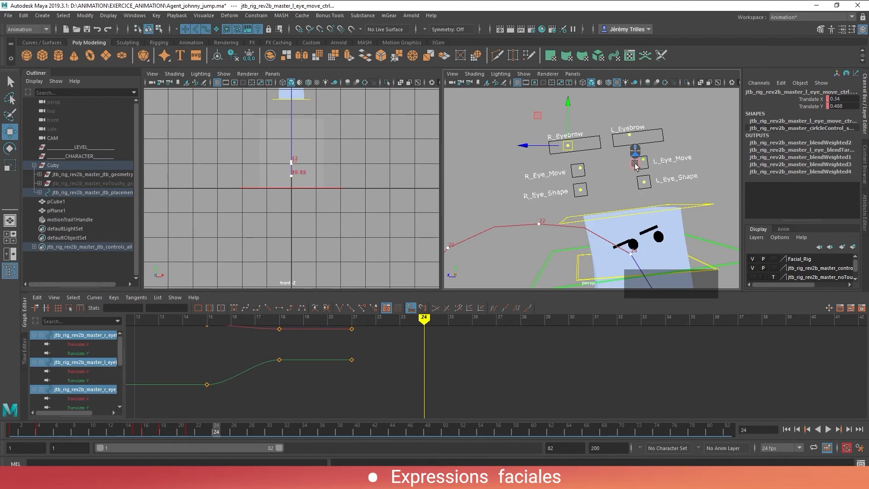
left_click(582, 169)
left_click_drag(581, 170, 580, 173)
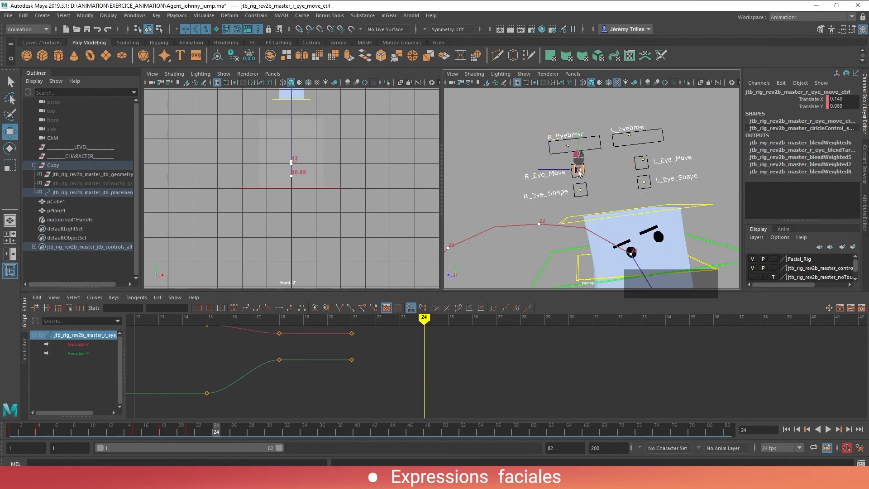
left_click(643, 163)
left_click_drag(643, 164, 644, 169)
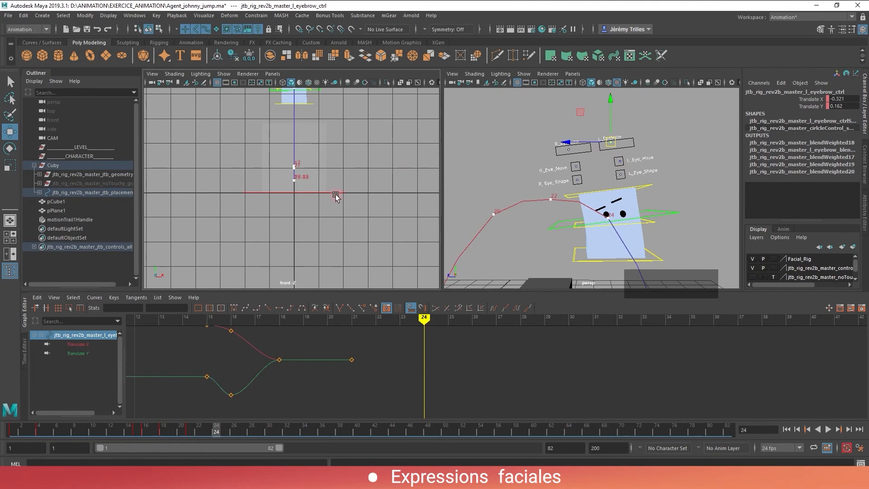
In a single perspective view at frame 24, level the left eyebrow and lower the right eye-move control to about Translate X 0.02, Y -0.16
left_click(9, 221)
scroll(389, 204, "up", 6)
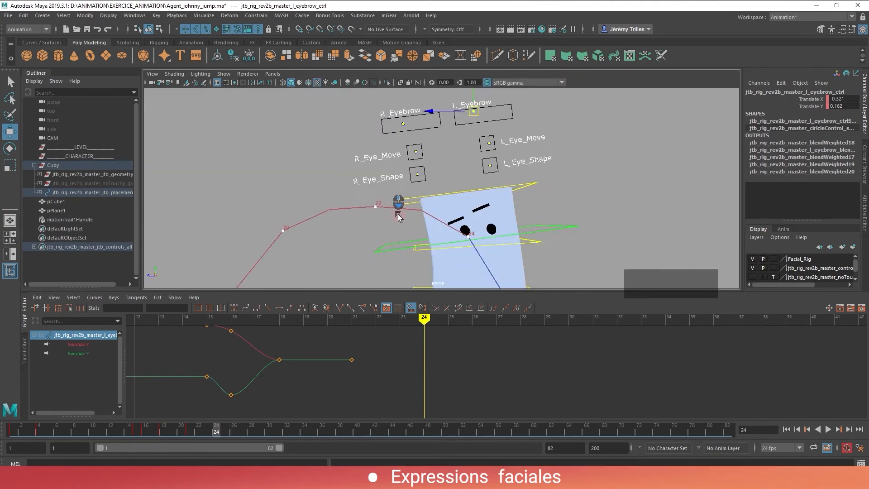
scroll(460, 119, "down", 1)
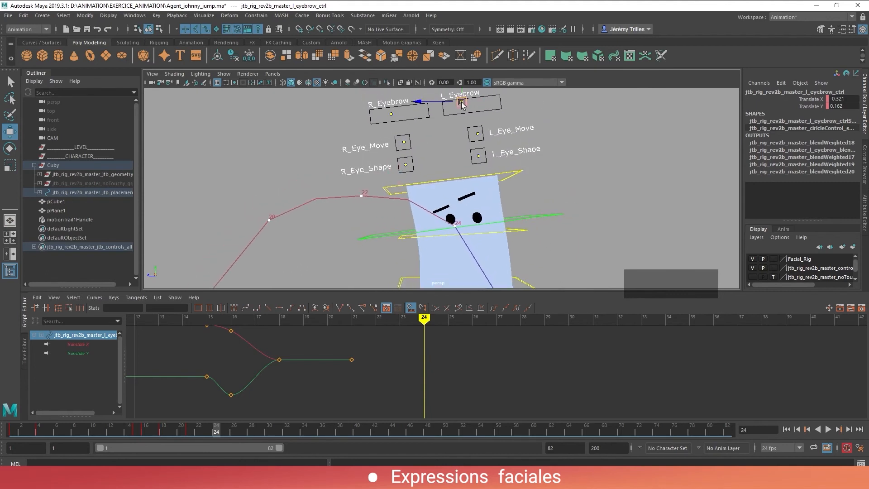
left_click_drag(462, 103, 472, 114)
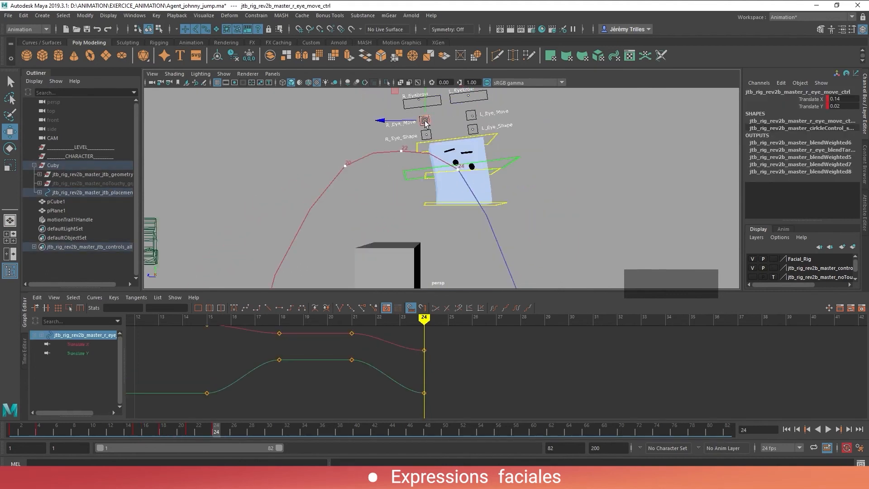
left_click_drag(425, 121, 425, 122)
Play back the animation to check the facial expressions through the slide, jump and landing
scroll(485, 188, "down", 8)
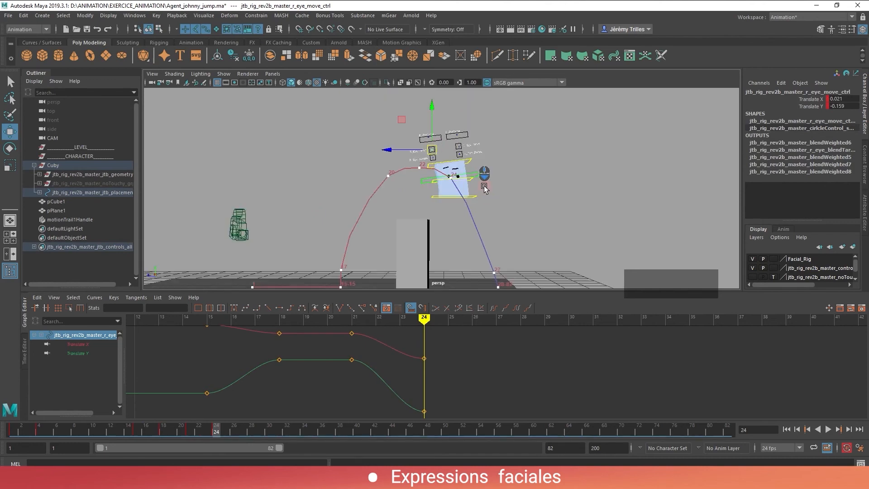
left_click_drag(382, 286, 382, 272, "alt")
left_click_drag(203, 429, 42, 426)
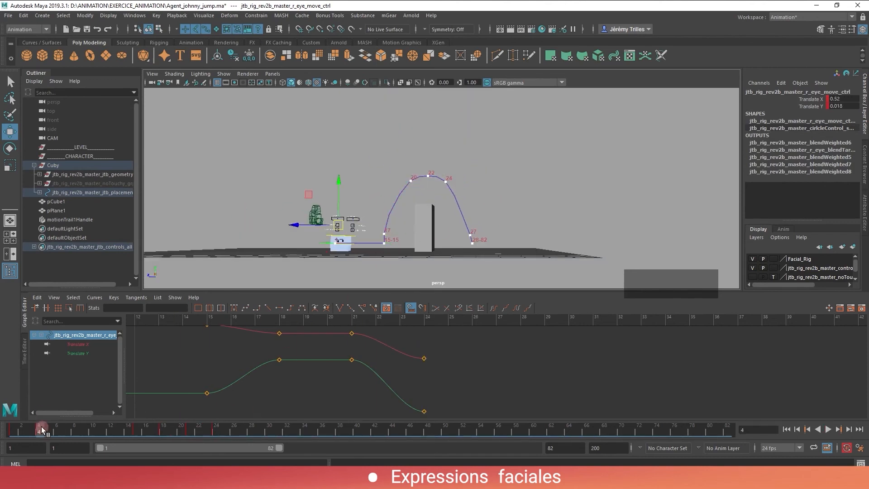
key("alt+v")
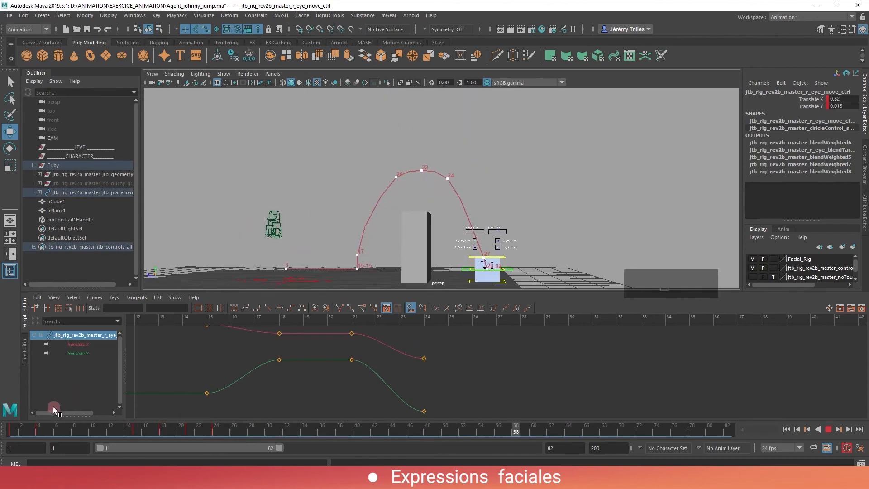
left_click(24, 428)
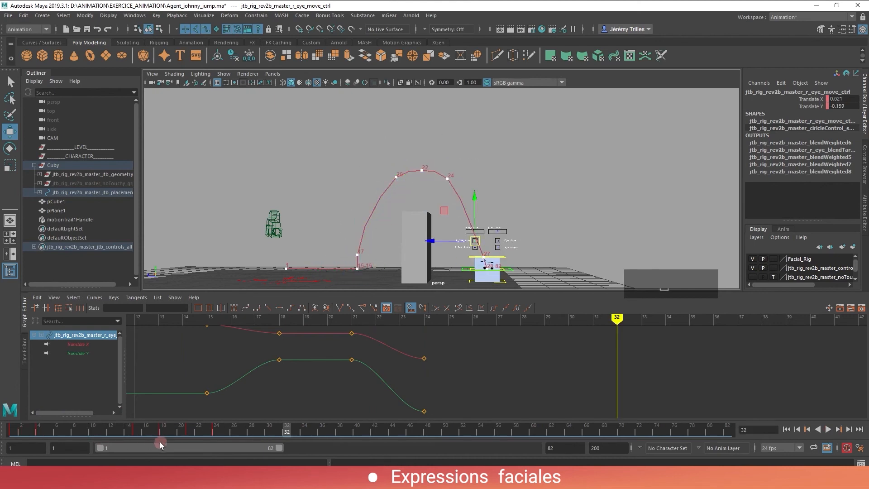
Select all the facial controls at frame 27 and set a key holding the expression before the landing
left_click_drag(205, 427, 228, 434)
left_click_drag(237, 438, 242, 436)
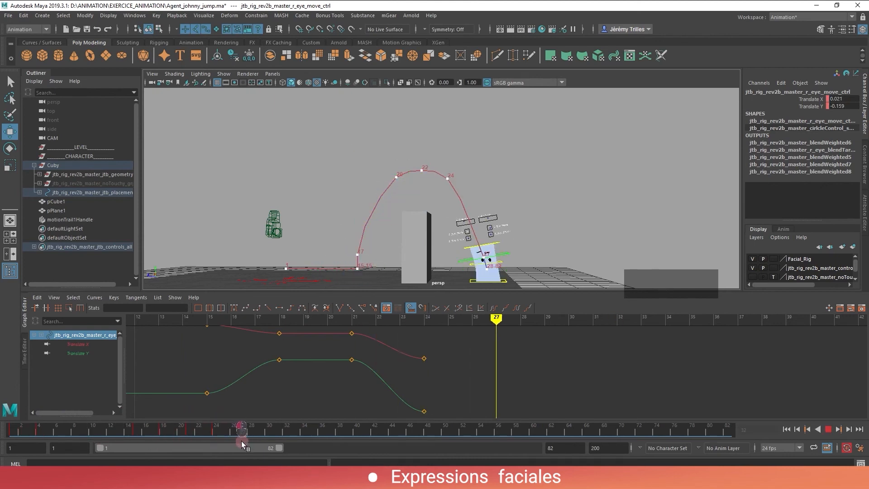
scroll(466, 208, "up", 5)
scroll(467, 207, "up", 4)
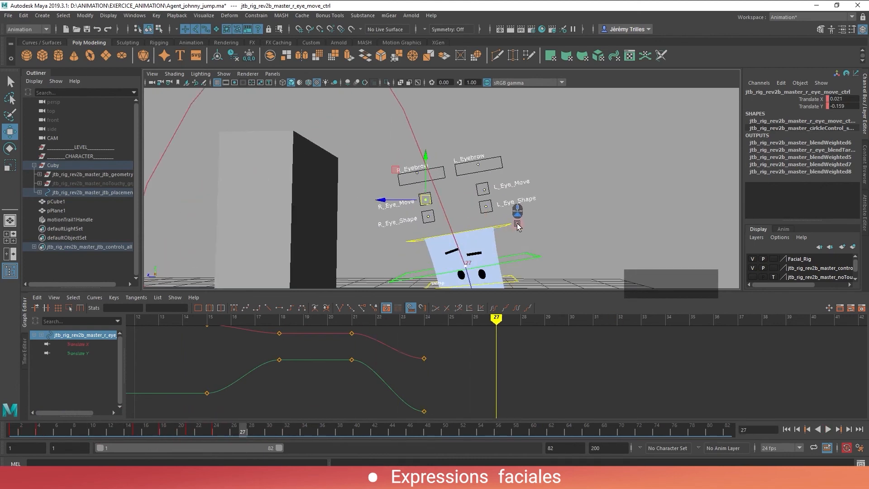
left_click_drag(519, 228, 403, 163)
key("s")
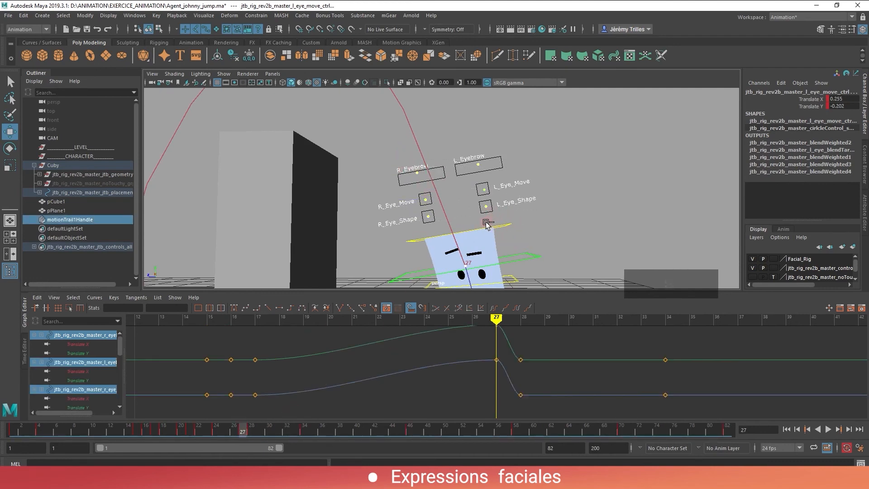
Set another key on the eye-move, eye-shape and eyebrow controls together at frame 27
left_click_drag(510, 213, 472, 127)
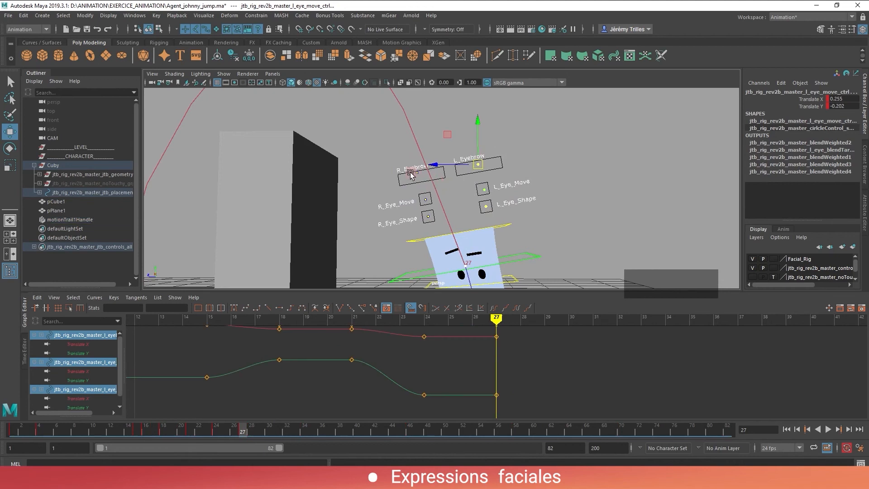
left_click_drag(408, 159, 432, 229, "shift")
key("s")
Copy the facial controls' keys from the crouch at frame 16 and paste them at the landing on frame 28
left_click_drag(245, 435, 260, 426)
middle_click_drag(501, 225, 487, 166, "alt")
mouse_move(257, 432)
left_mouse_down()
mouse_move(242, 430)
mouse_move(252, 430)
left_mouse_up()
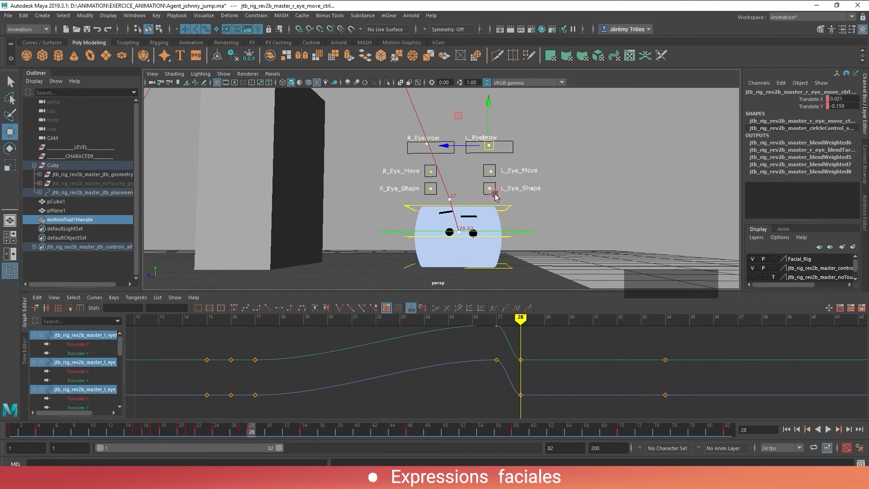
left_click(182, 430)
scroll(335, 182, "down", 5)
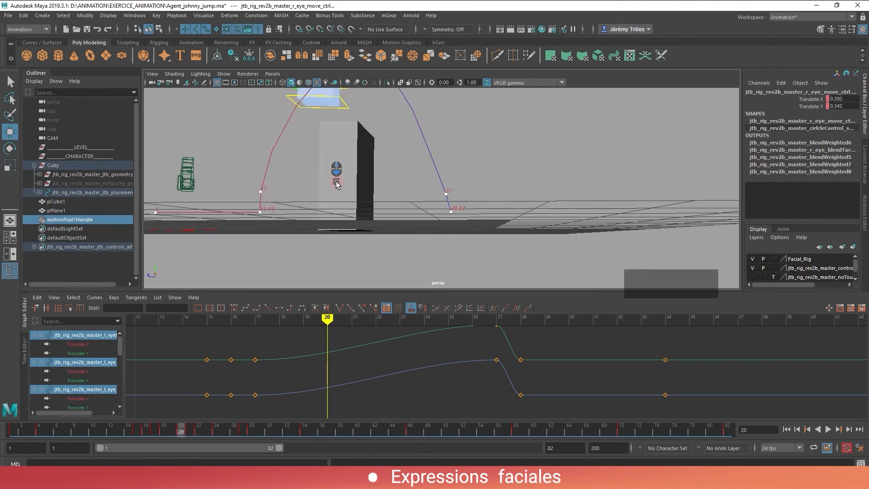
middle_click_drag(335, 182, 360, 250, "alt")
left_click_drag(173, 429, 149, 436)
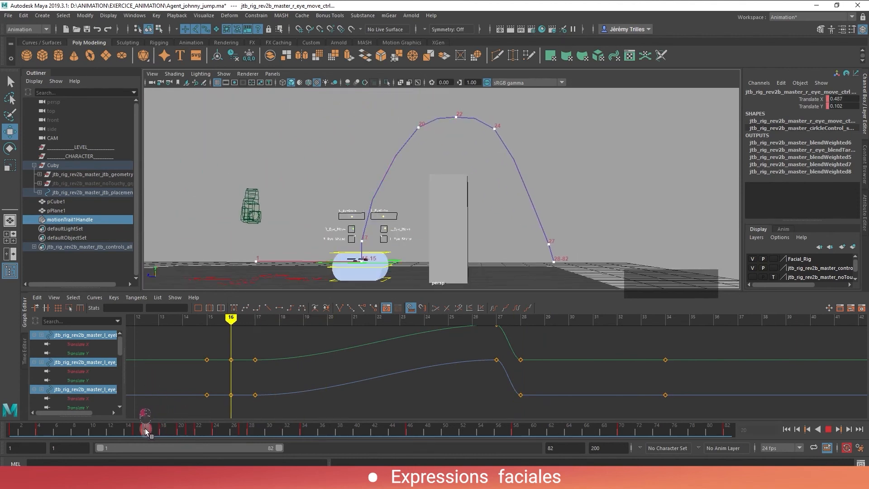
key("alt+v")
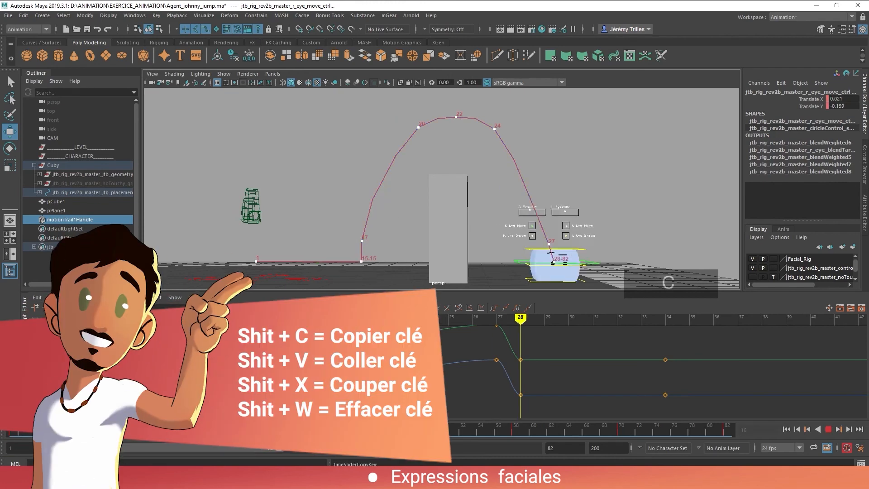
key("alt+v")
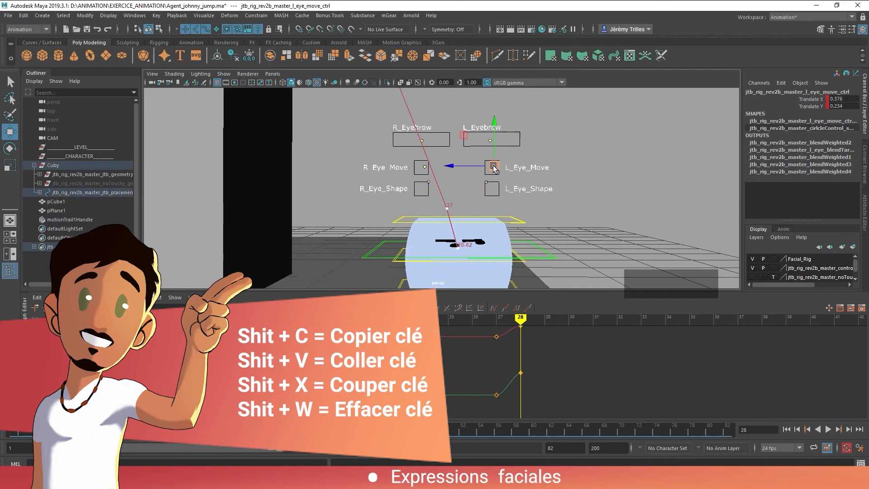
At frame 28, move the left eye-move control to about Translate X 0.31, Y 0.04 and the right one to about X 0.17, Y 0.04
left_click_drag(494, 168, 494, 167)
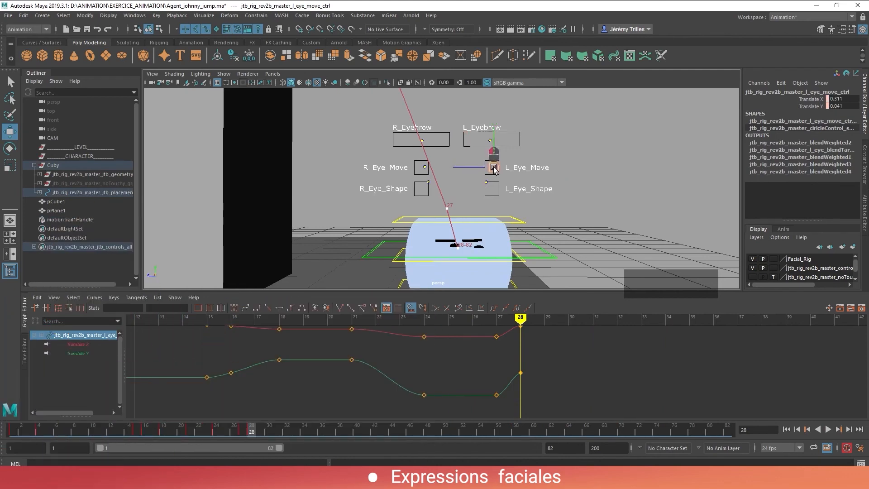
left_click(422, 168)
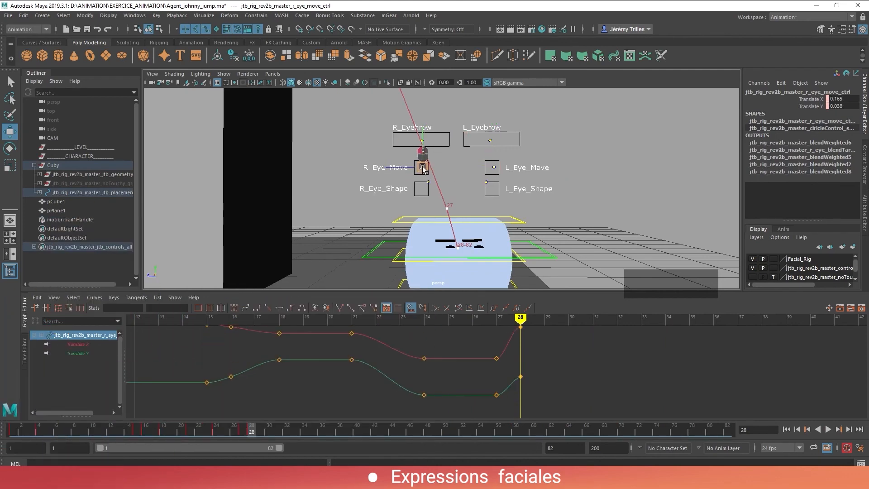
left_click_drag(423, 167, 423, 167)
At frame 32, set Translate X and Y of the left and right eye-move controls to 0
left_click_drag(252, 431, 287, 430)
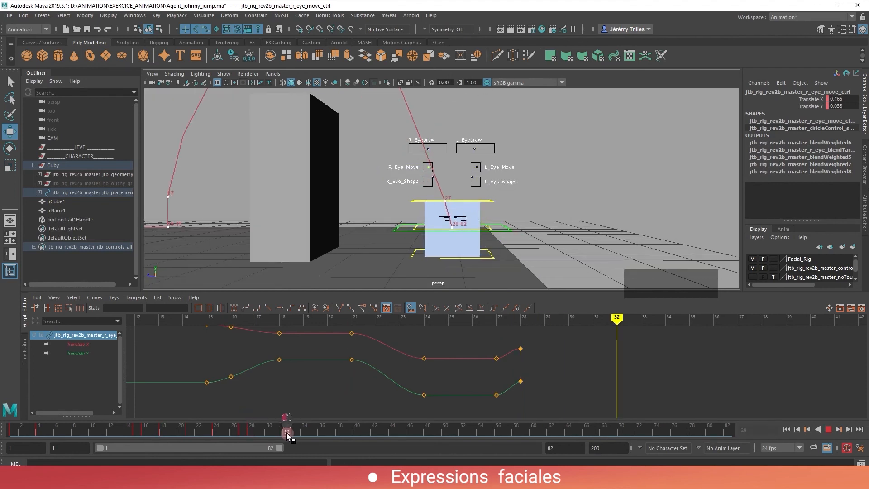
left_click(472, 164)
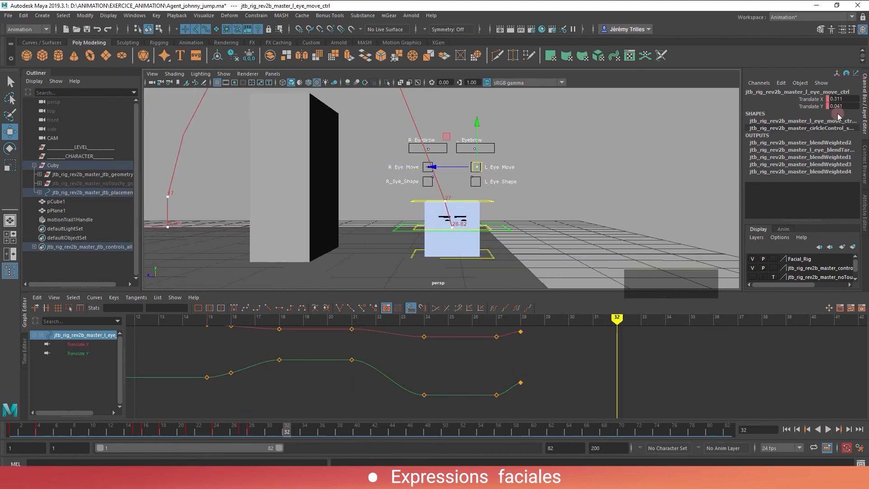
type("0")
key("Return")
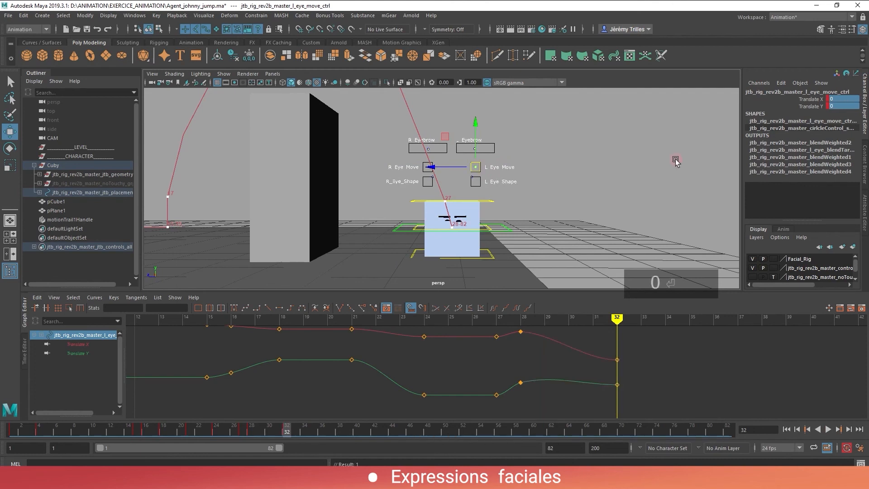
left_click(393, 169)
left_click(428, 167)
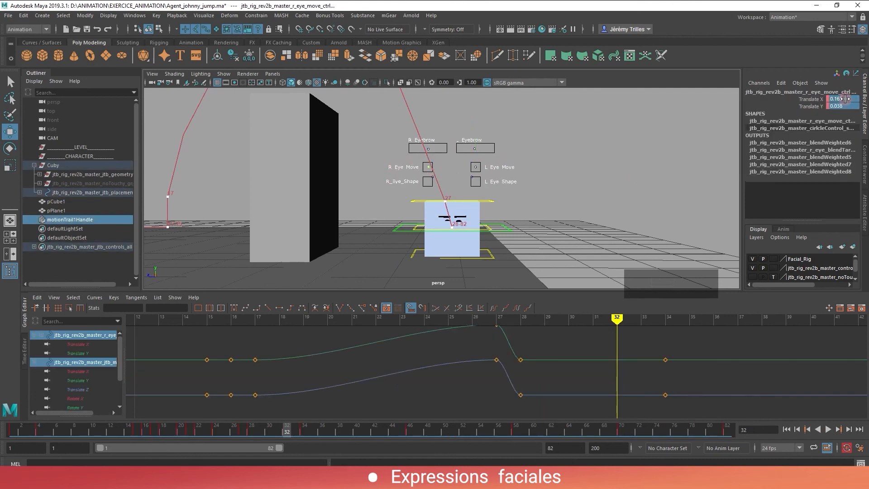
type("0")
key("Return")
At frame 32, zero both eye-shape controls and move the left eyebrow control to about Translate X -0.01, Y 0.08
left_click_drag(493, 188, 423, 172)
type("0")
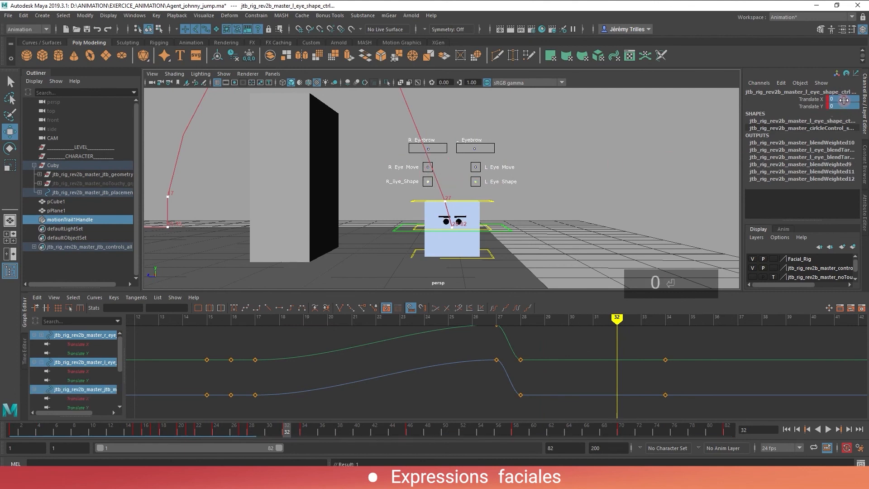
key("Return")
mouse_move(457, 150)
left_mouse_down()
mouse_move(479, 154)
mouse_move(460, 150)
left_mouse_up()
Play back the animation and examine the cube's poses around the top of the jump and the landing
key("alt+v")
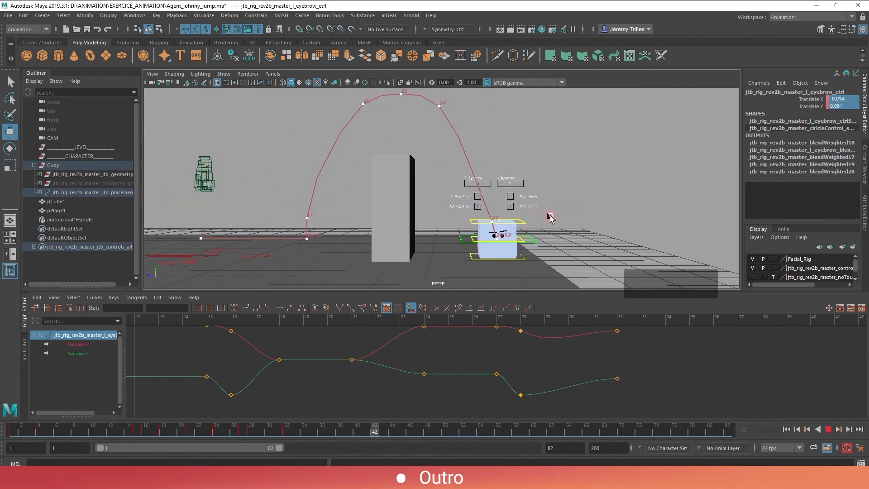
scroll(563, 215, "down", 3)
scroll(572, 211, "up", 2)
middle_click_drag(556, 220, 597, 219, "alt")
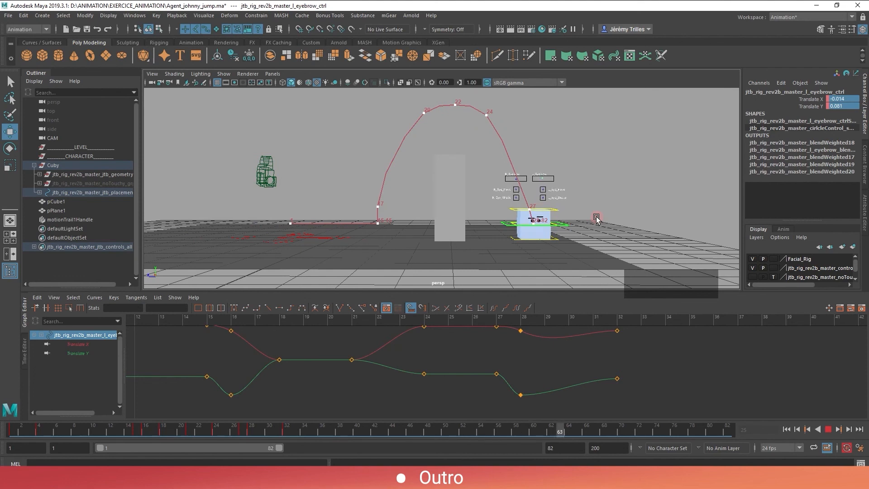
left_click_drag(302, 431, 245, 443)
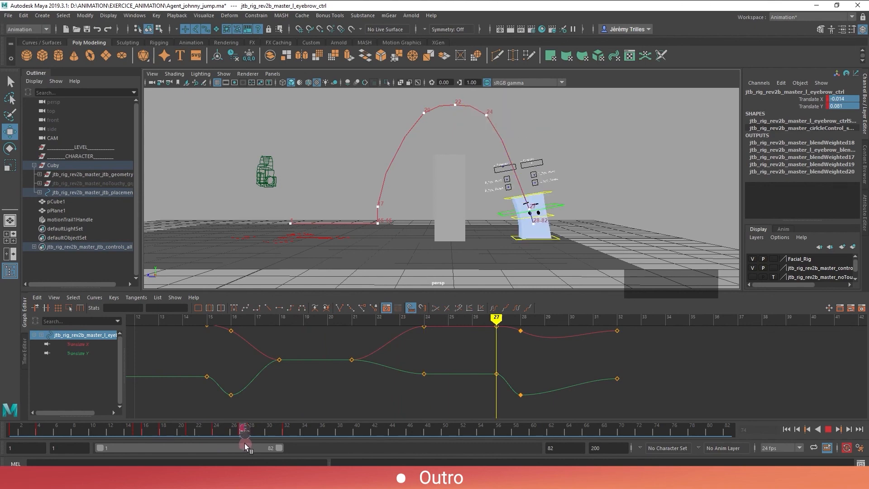
right_click_drag(658, 205, 655, 290, "alt")
key("w")
left_click(597, 213)
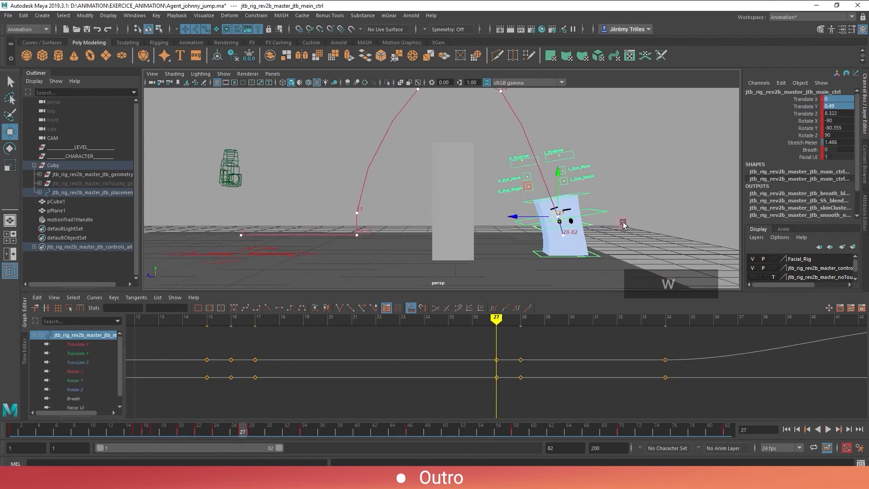
middle_click_drag(625, 225, 563, 225, "alt")
left_click_drag(244, 434, 190, 430)
key("w")
left_click(509, 189)
middle_click_drag(425, 97, 393, 204, "alt")
key("w")
left_click(382, 188)
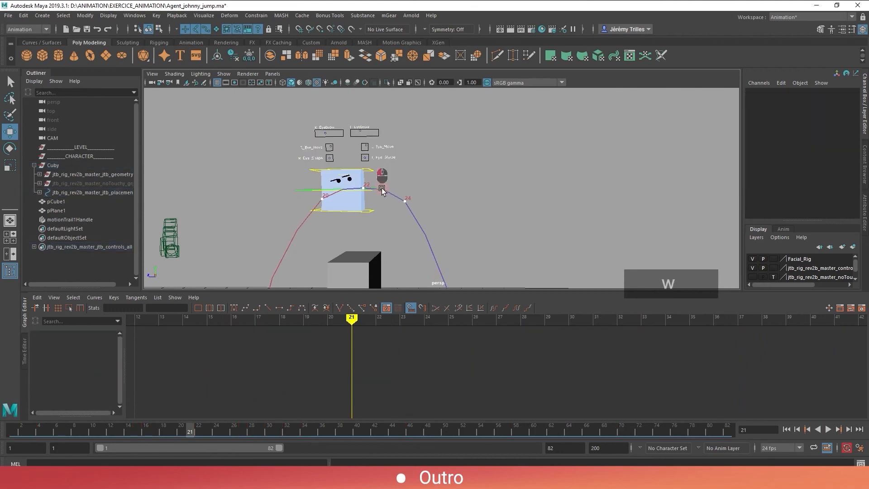
At frame 26, rotate the cube's lower control so its base follows the body's tilt during the fall
left_click_drag(235, 433, 242, 430)
middle_click_drag(474, 217, 437, 128, "alt")
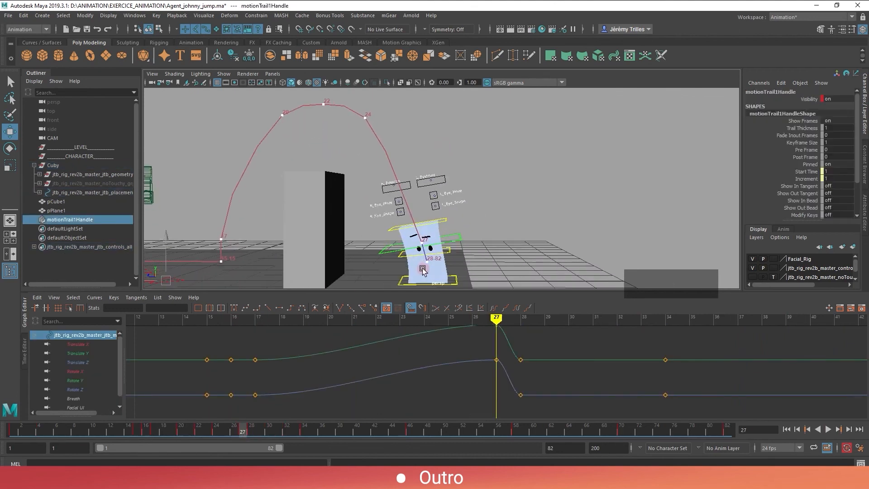
middle_click_drag(509, 226, 500, 195, "alt")
mouse_move(244, 426)
left_mouse_down()
mouse_move(216, 428)
mouse_move(233, 431)
left_mouse_up()
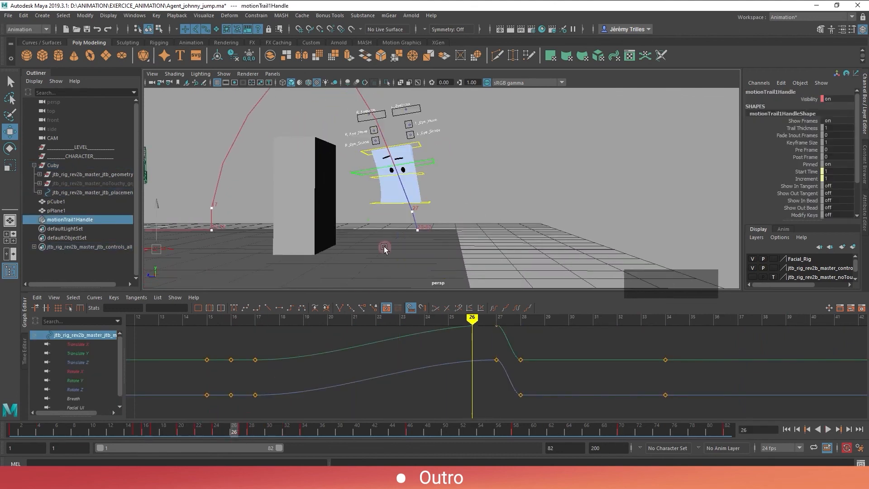
middle_click_drag(437, 177, 451, 199, "alt")
left_click(435, 230)
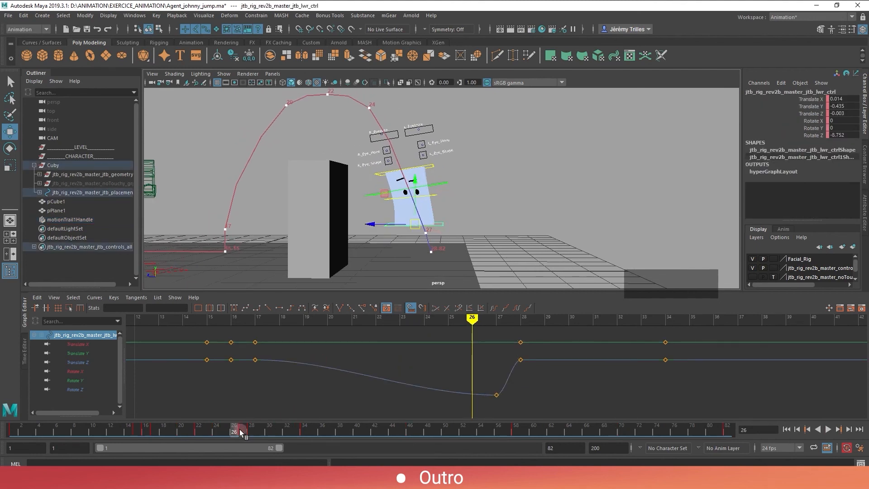
left_click_drag(238, 431, 243, 424)
key("e")
key("w")
key("e")
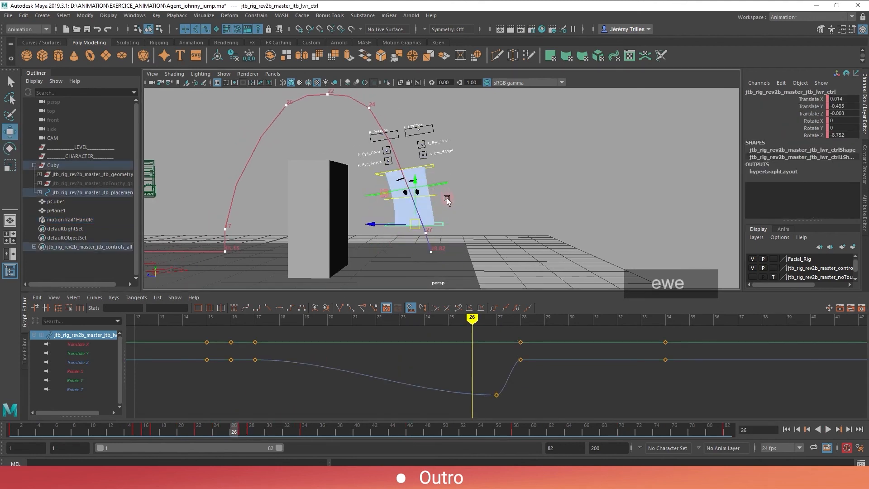
left_click_drag(448, 195, 447, 199)
key("w")
Nudge the main control horizontally at frame 26 to adjust the fall's trajectory before the landing
left_click(440, 185)
key("w")
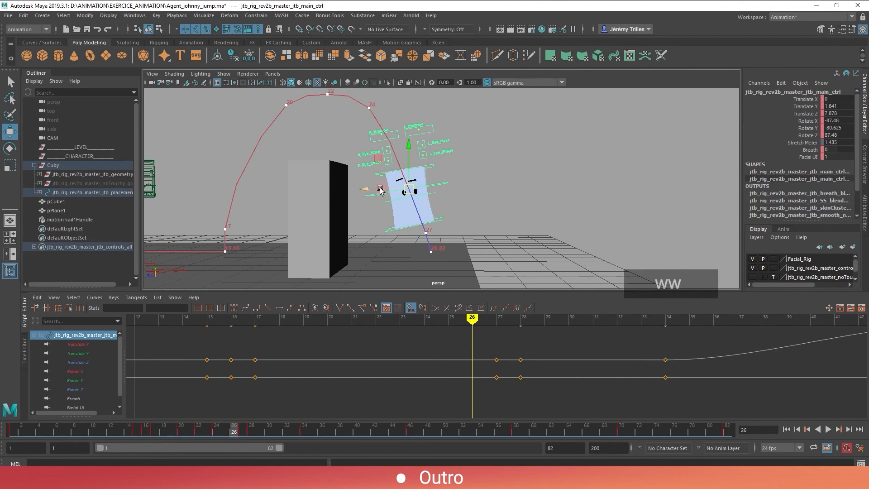
left_click_drag(374, 188, 379, 189)
Play back and scrub the full animation up to frame 82 to check the jump, landing and breathing
left_click_drag(217, 430, 195, 419)
key("alt+v")
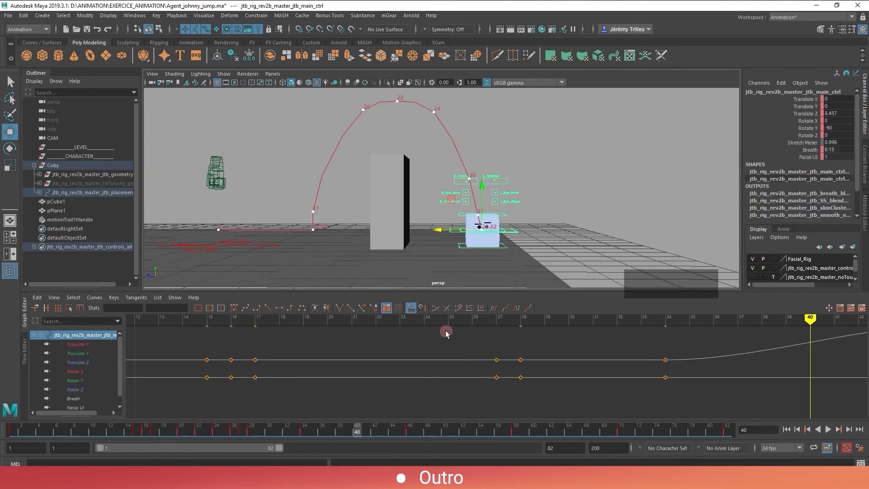
key("alt+v")
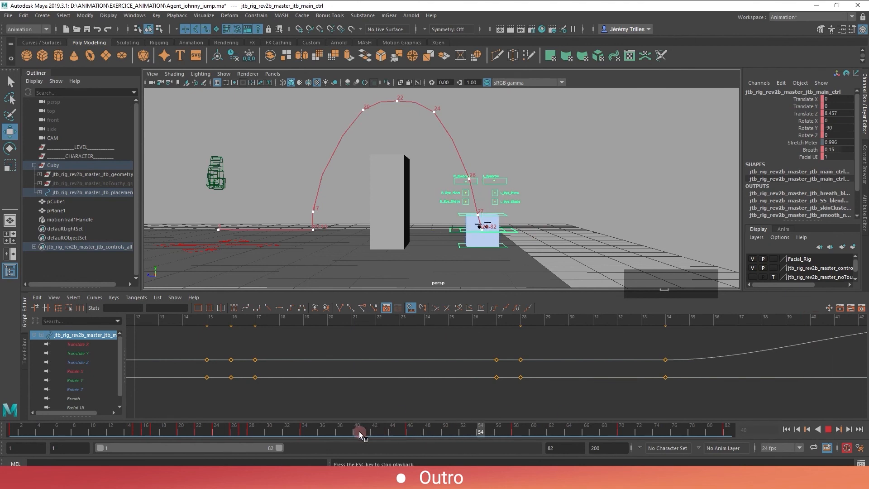
key("alt+v")
left_click_drag(446, 438, 469, 439)
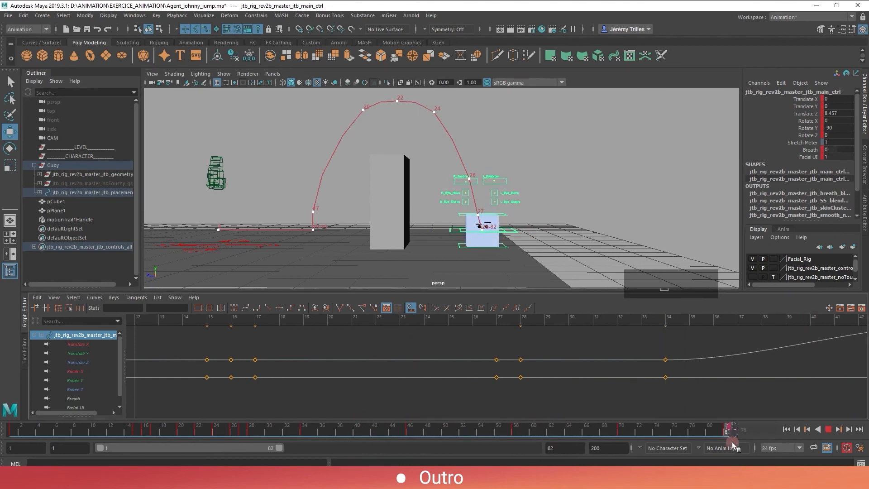